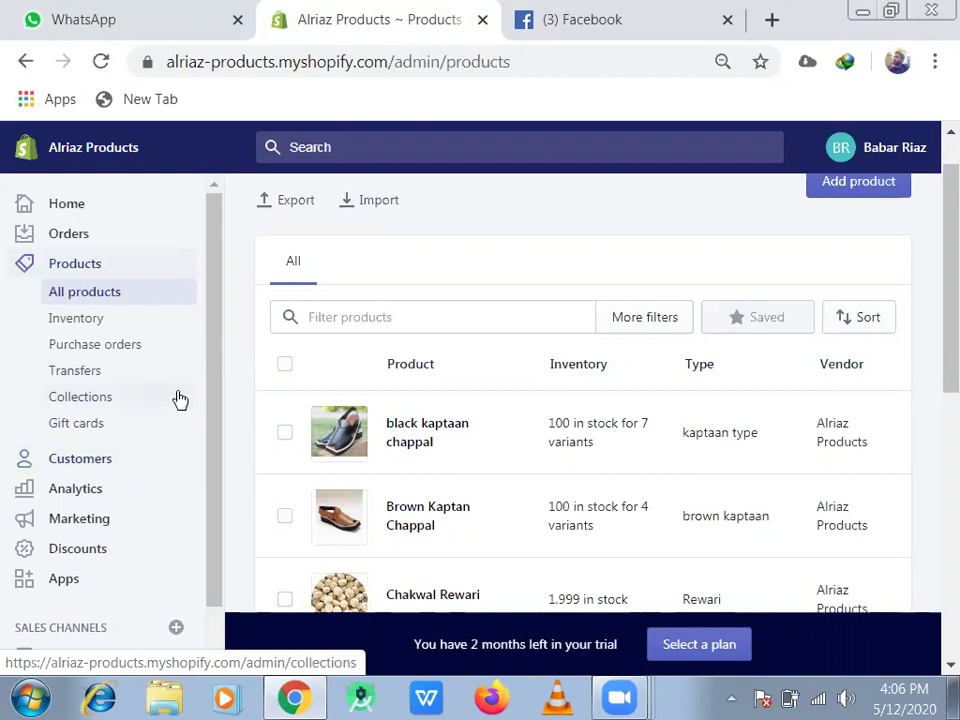
- View the store's Inventory, Purchase orders and Transfers pages
left_click_drag(217, 420, 217, 440)
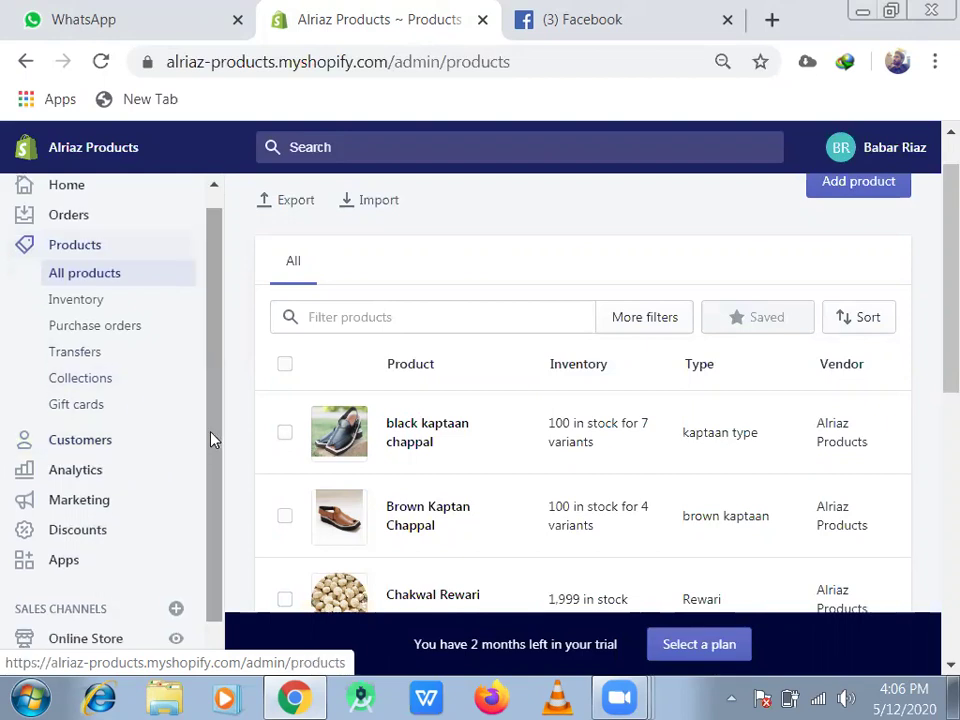
left_click(75, 302)
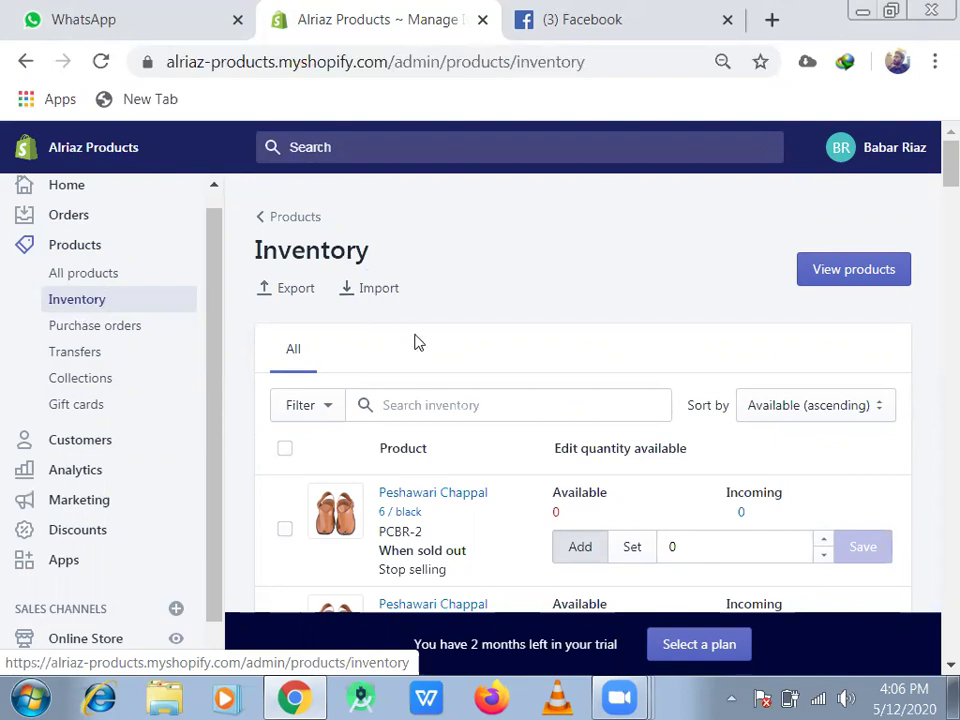
left_click(138, 345)
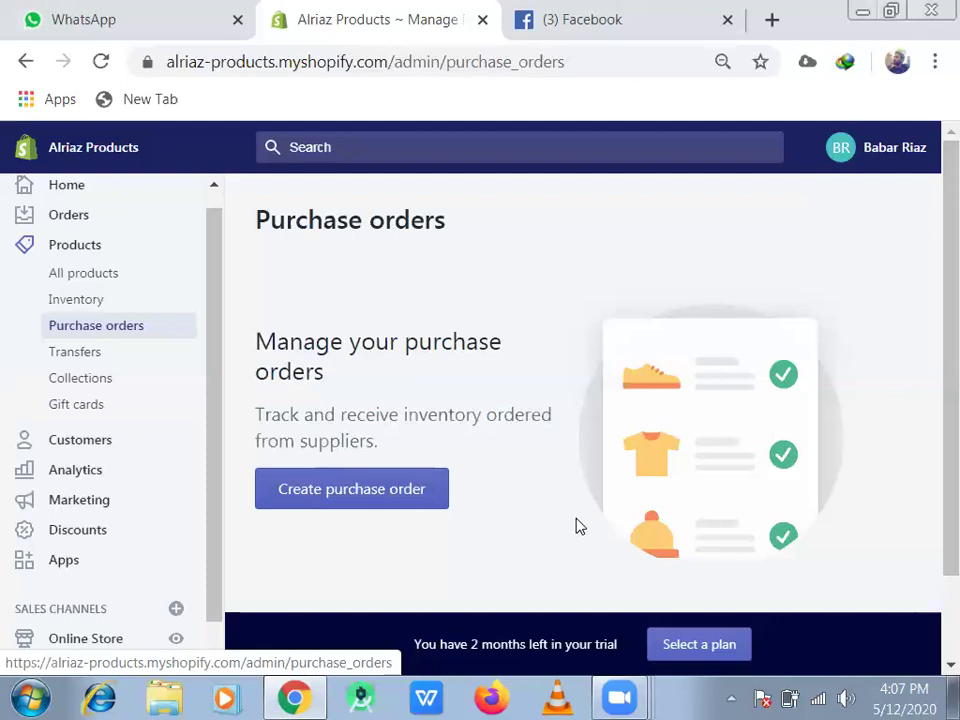
left_click(109, 366)
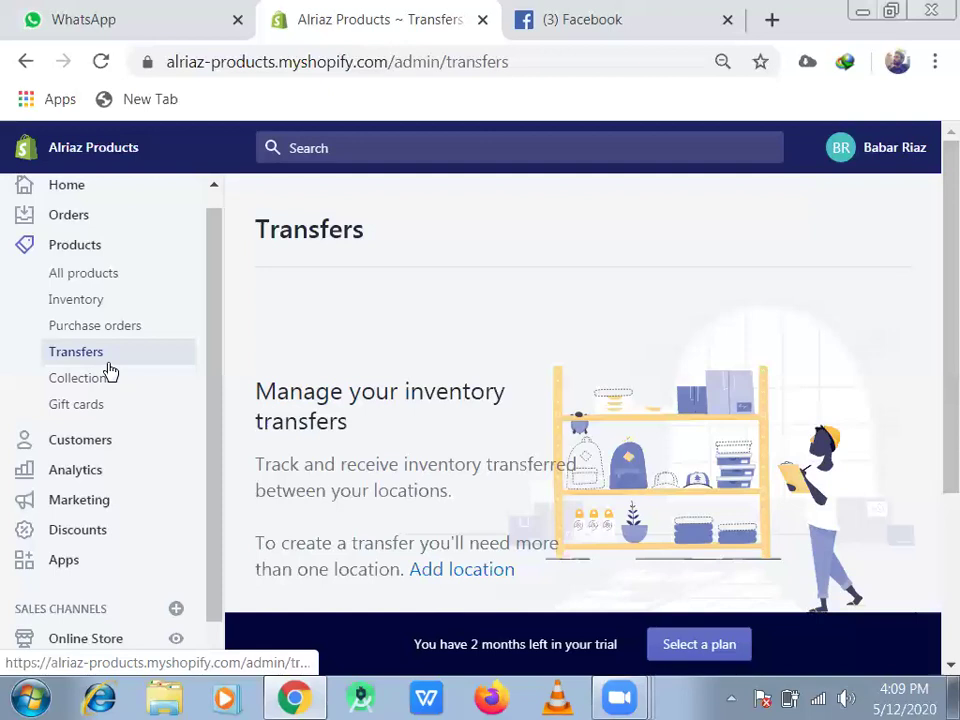
- Go to the store's product collections and start creating a new collection
left_click(112, 389)
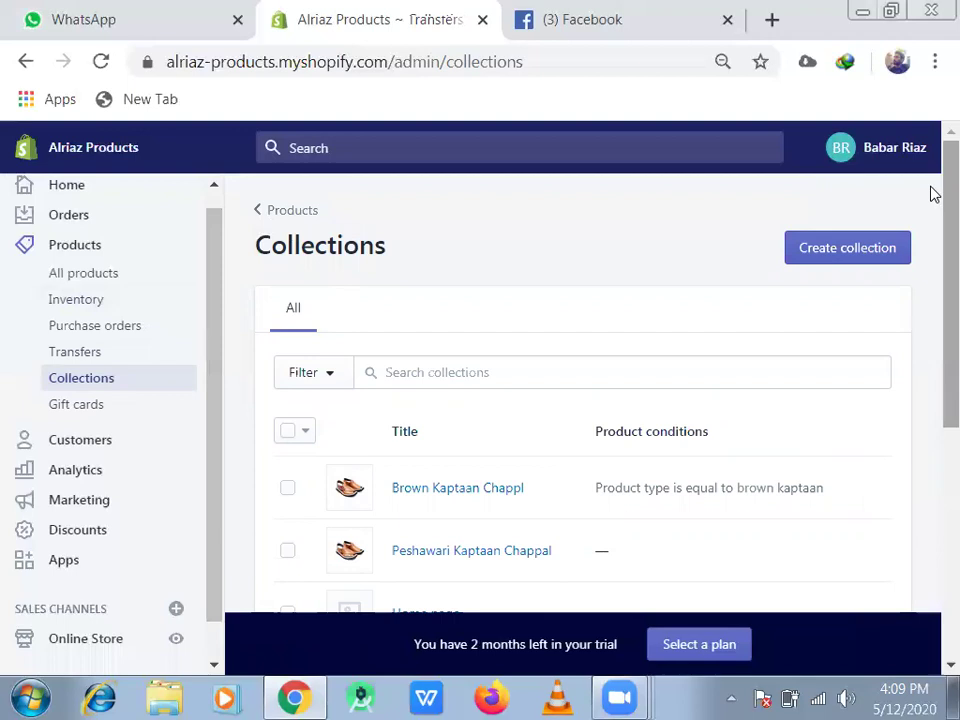
scroll(933, 197, "down", 1)
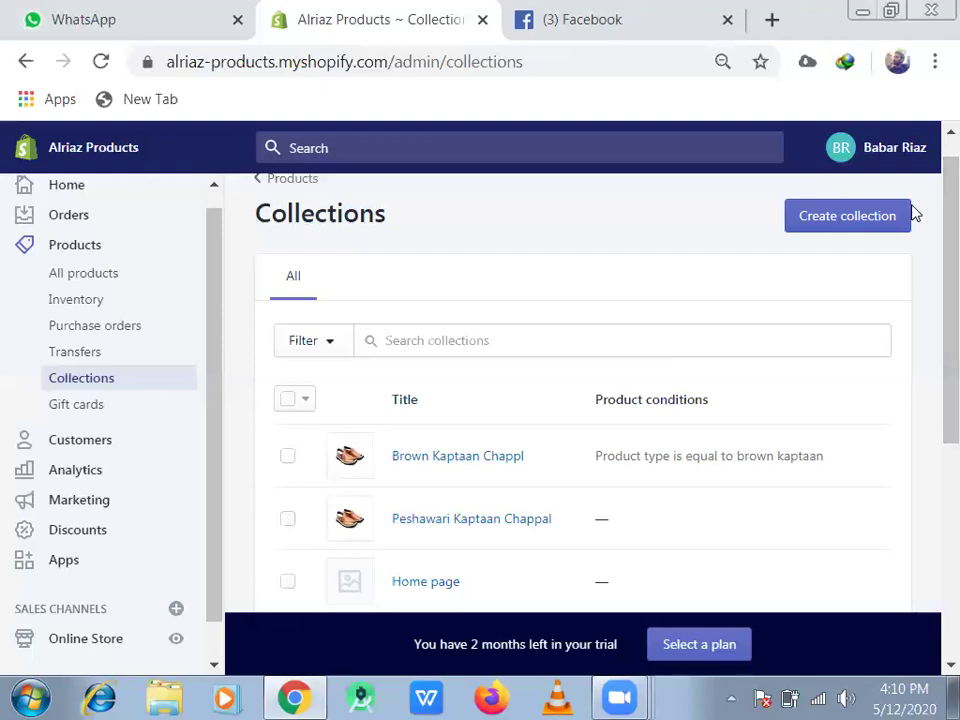
left_click(870, 221)
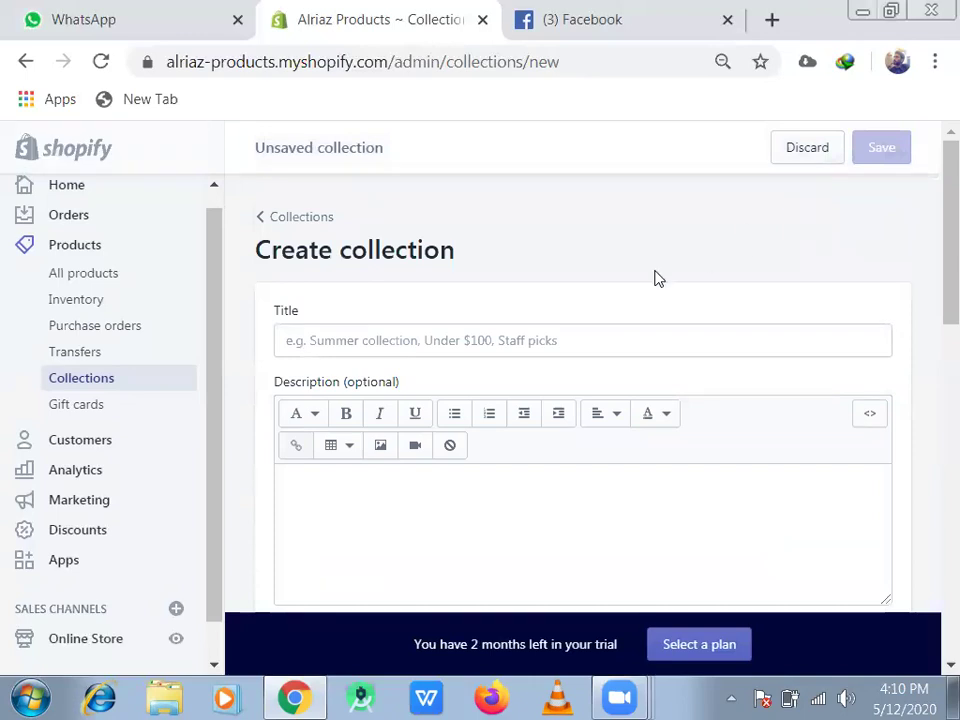
- Title the new collection "Ladies Abaya"
left_click(596, 344)
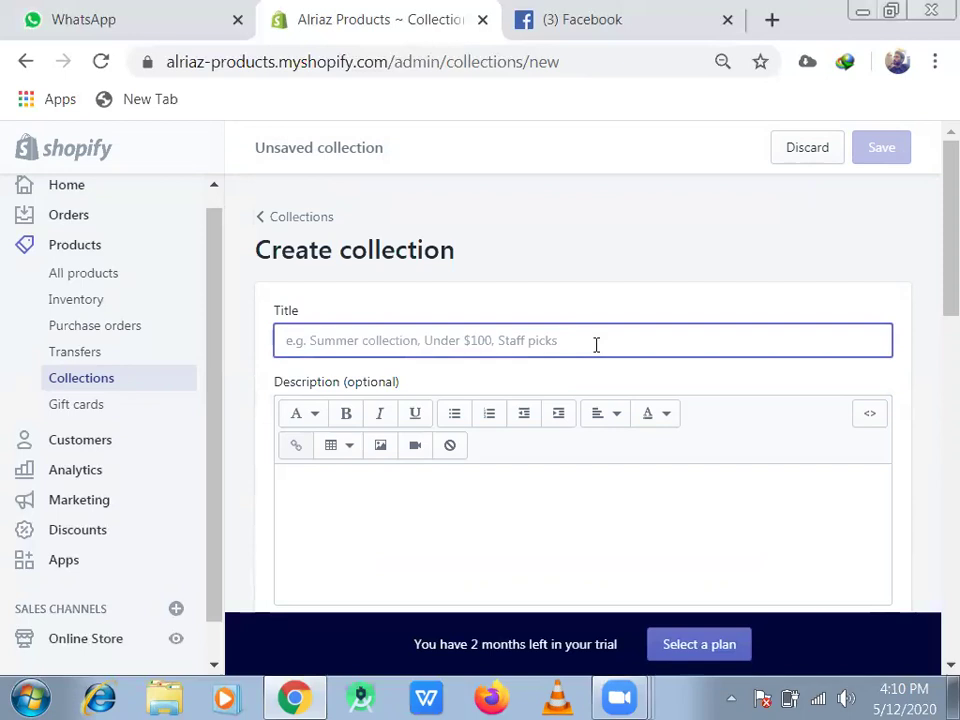
type("A")
key("BackSpace")
type("A")
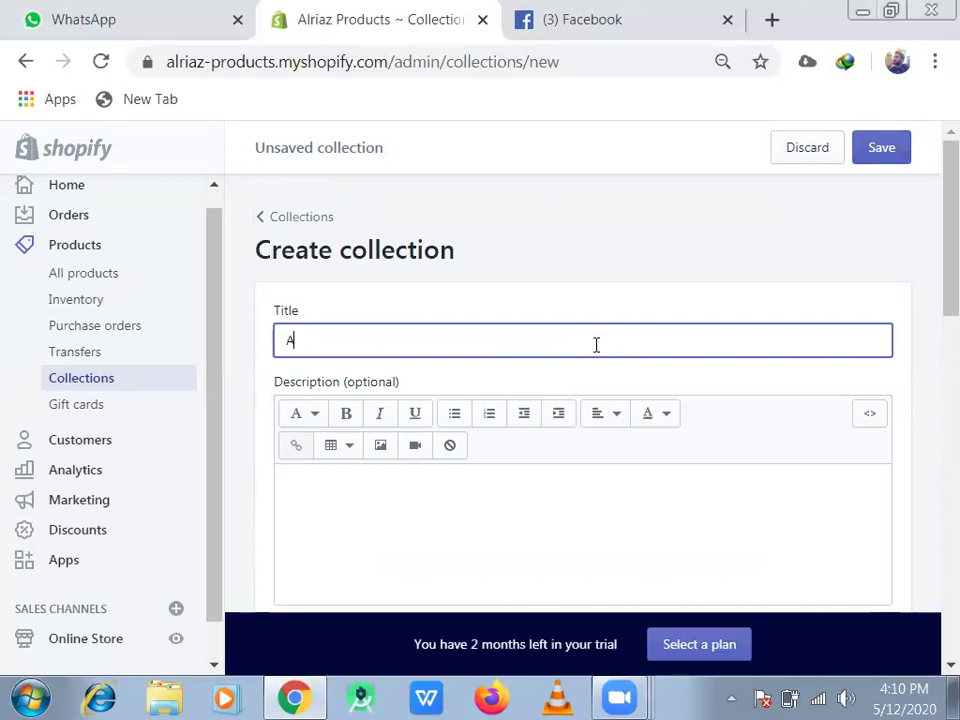
type("baya")
key("BackSpace")
key("BackSpace")
key("BackSpace")
key("BackSpace")
key("BackSpace")
type("Ladie's")
key("BackSpace")
key("BackSpace")
key("BackSpace")
type("S")
key("BackSpace")
type("s Abaya")
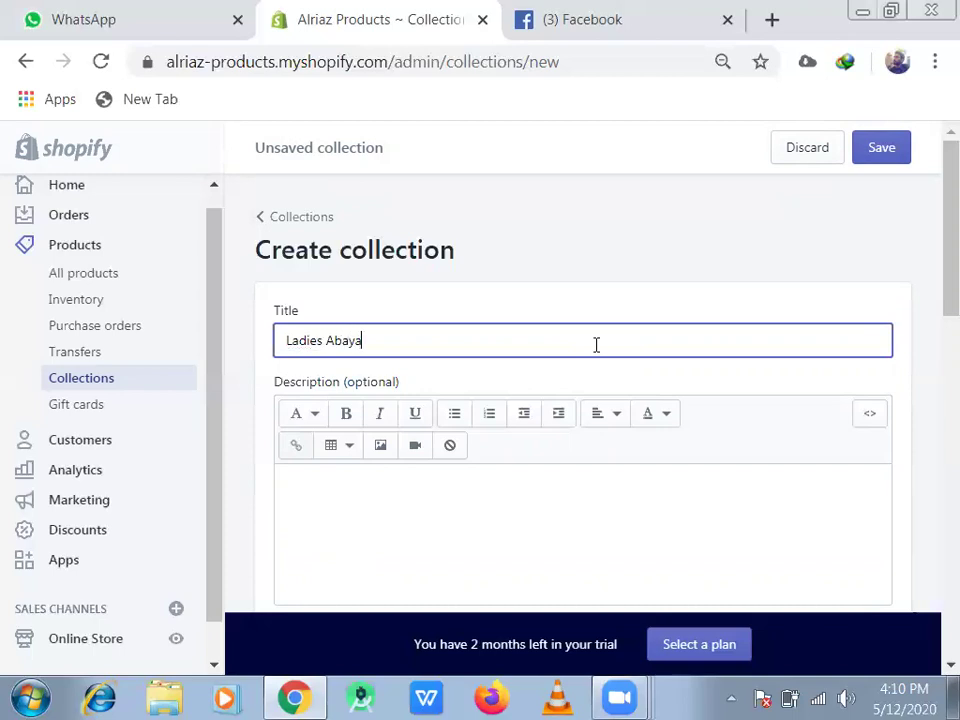
- Set the automated collection's condition to product title contains "women"
left_click(481, 500)
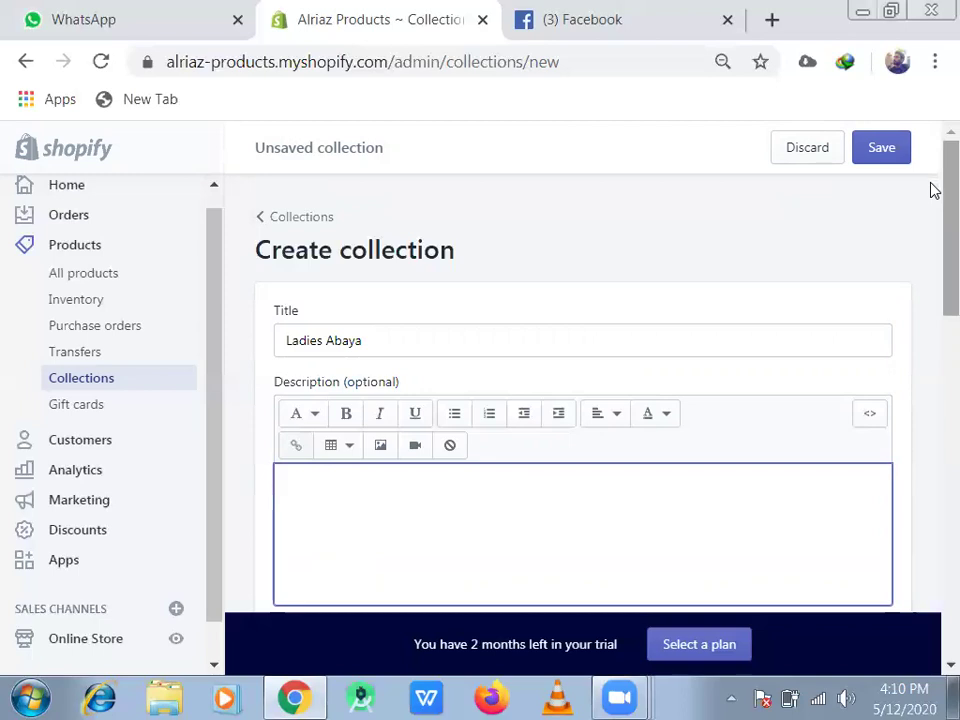
scroll(932, 195, "down", 2)
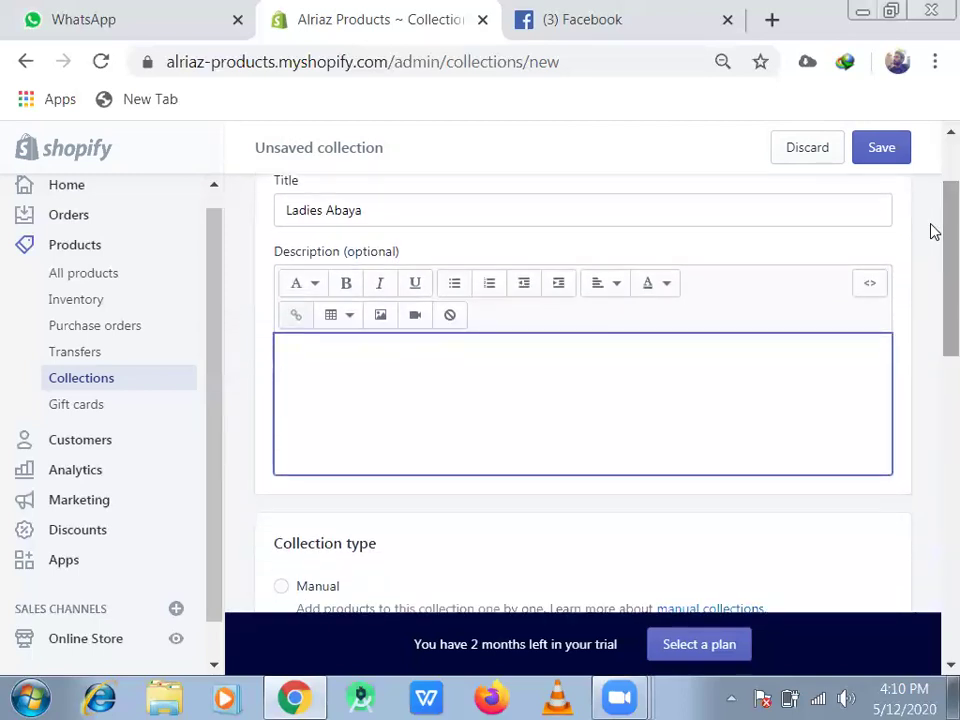
scroll(930, 232, "down", 2)
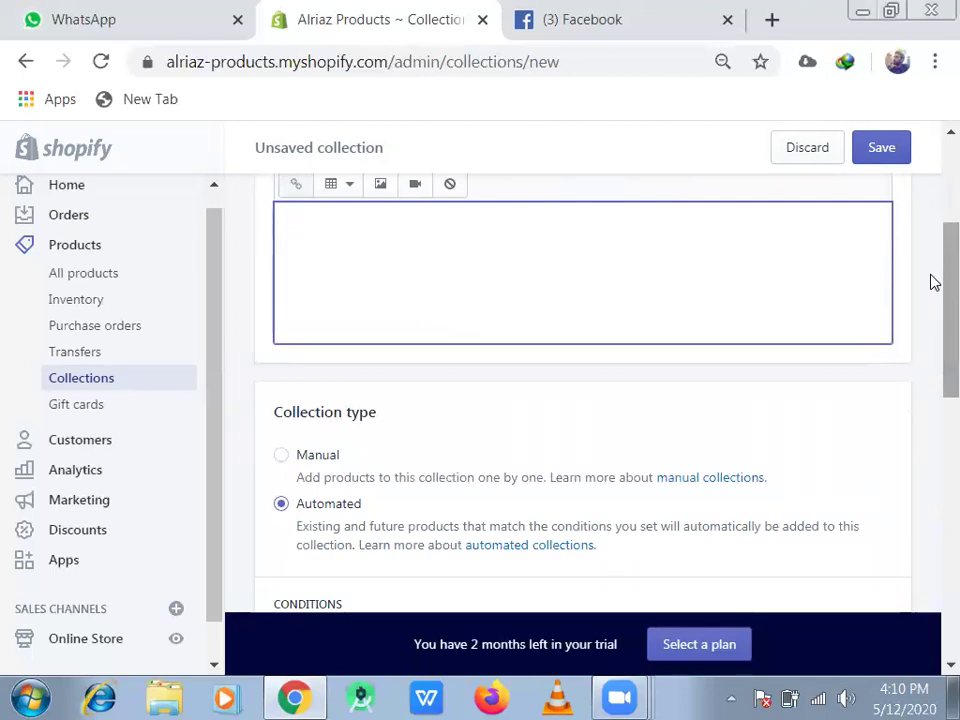
scroll(930, 283, "down", 2)
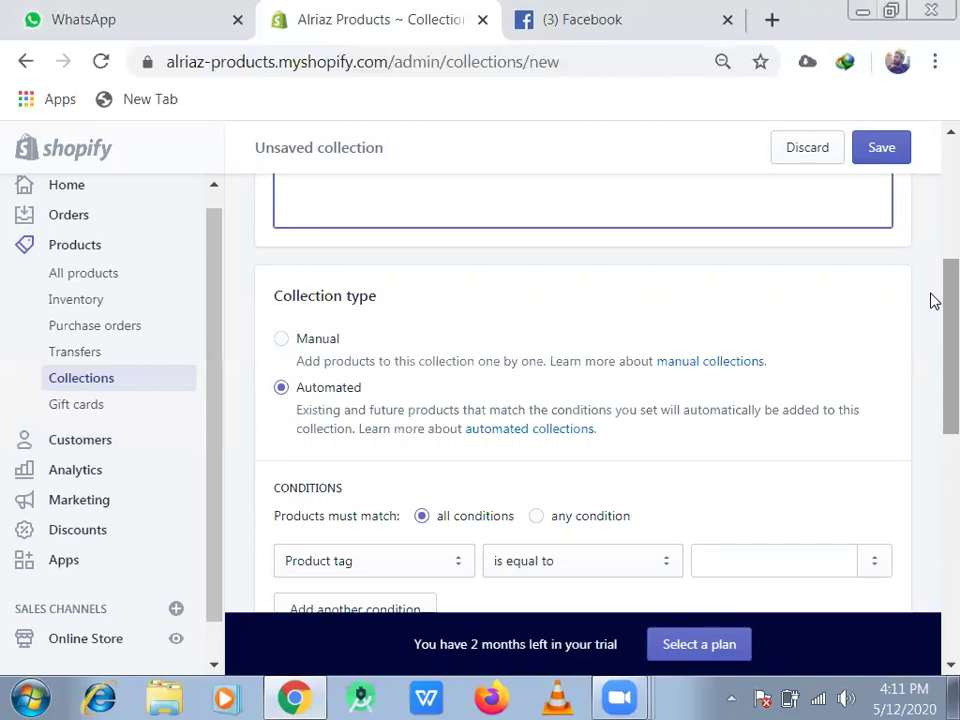
scroll(930, 310, "down", 1)
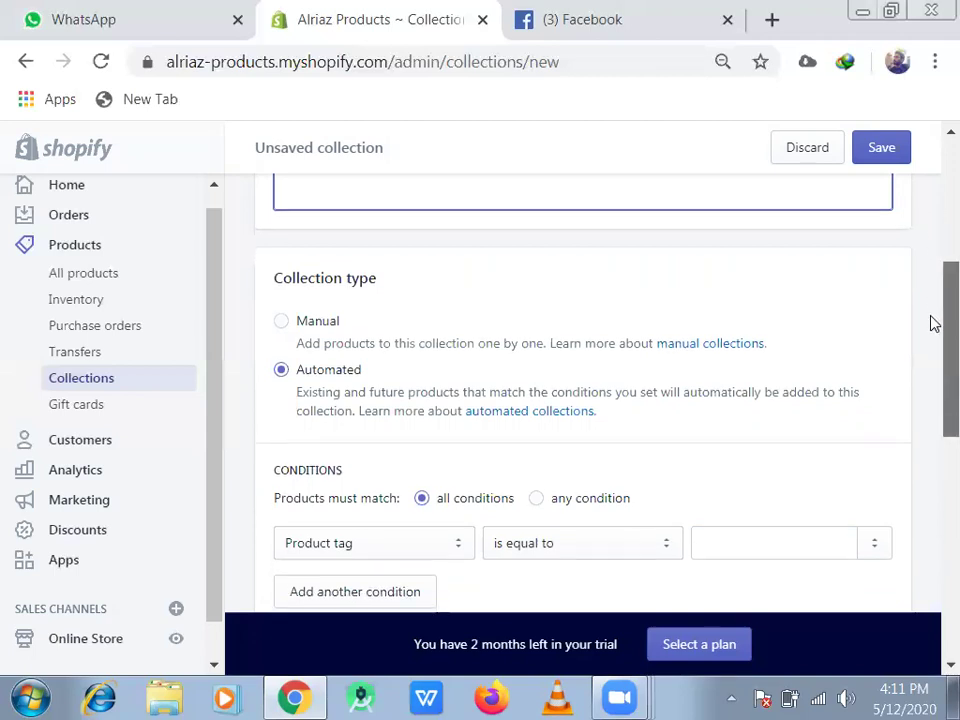
scroll(930, 340, "down", 1)
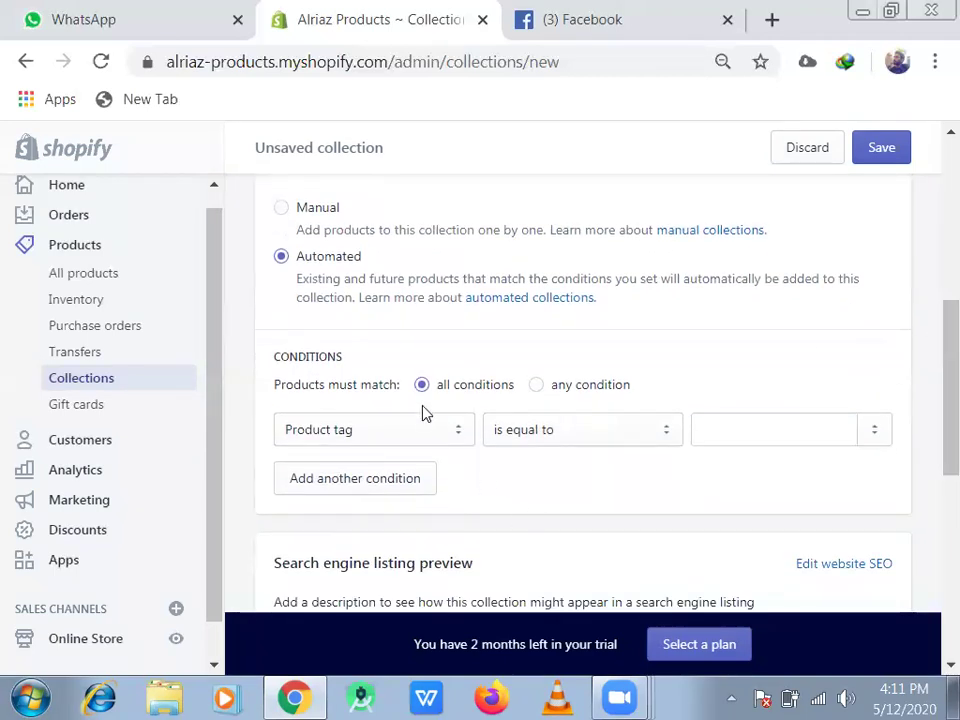
left_click(437, 428)
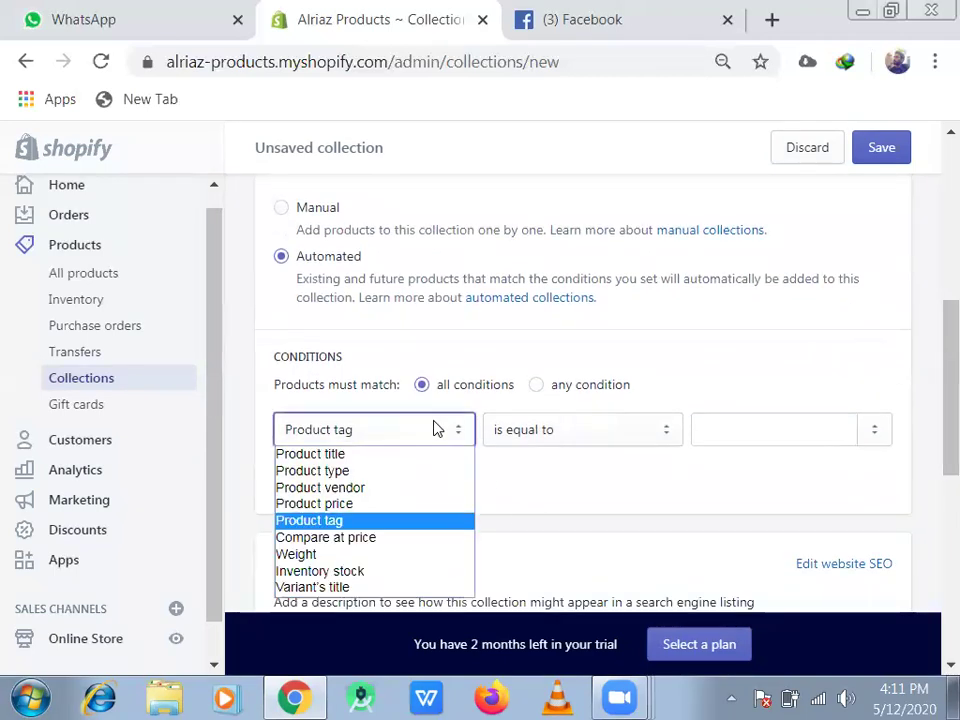
left_click(351, 458)
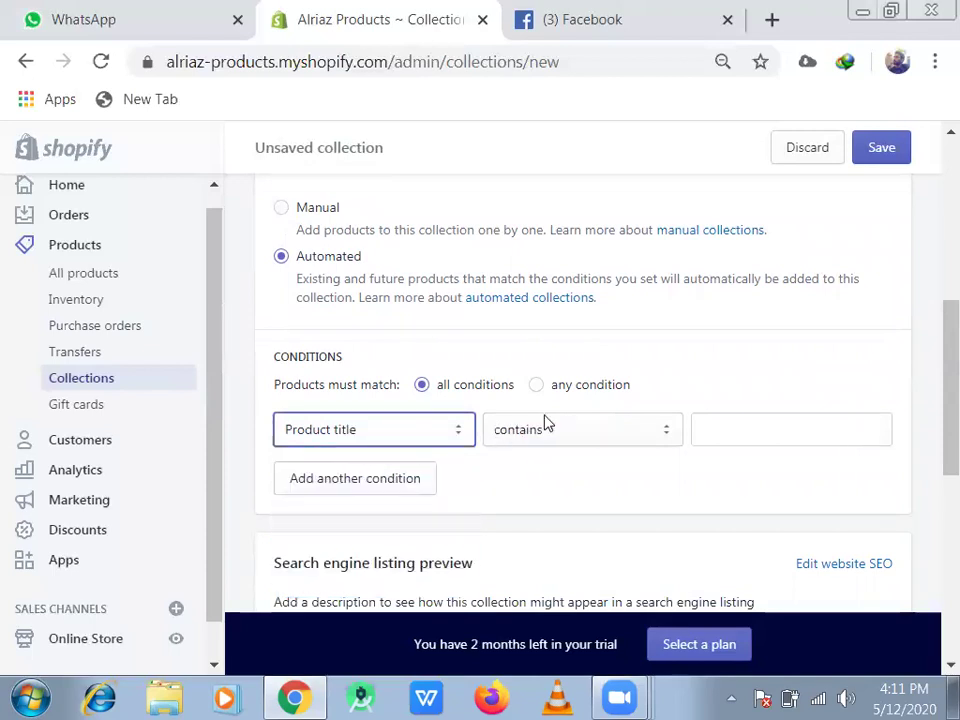
left_click(733, 422)
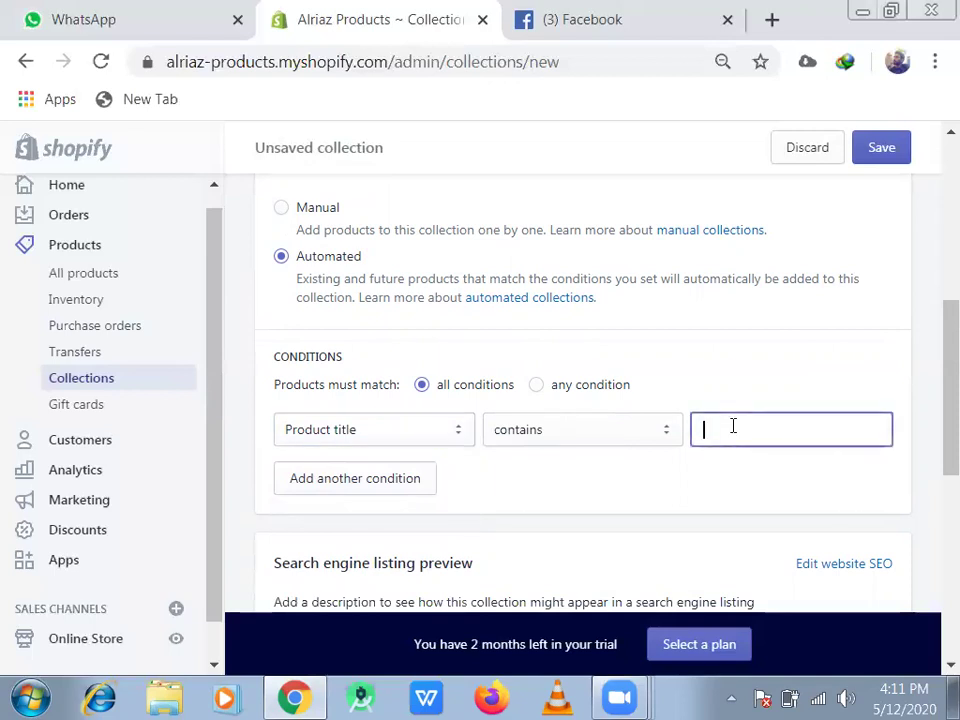
type("women")
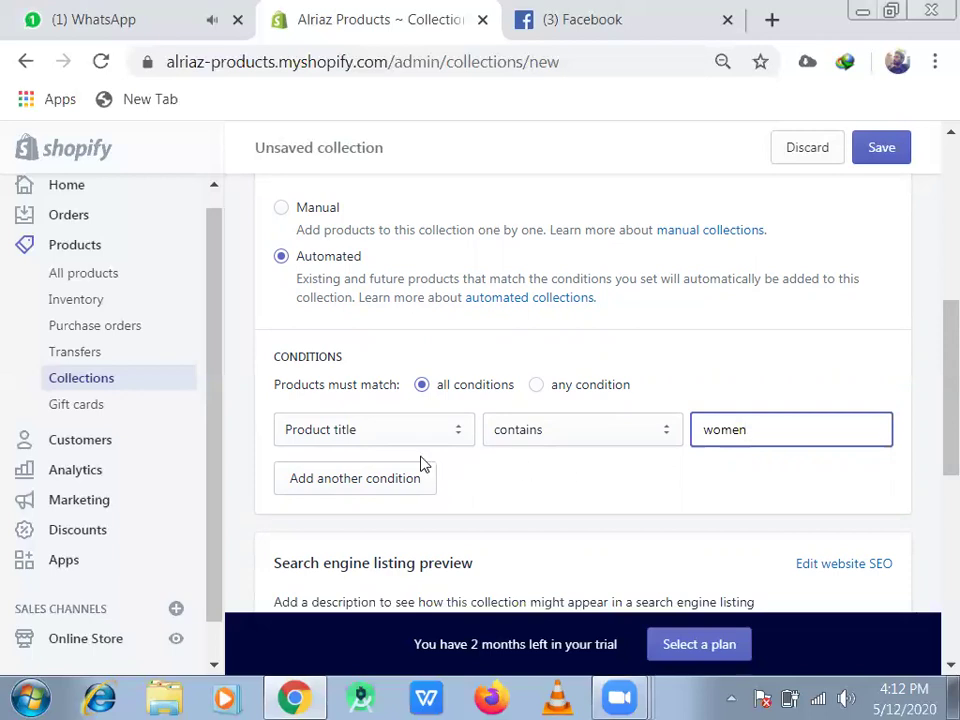
- Change the collection type to Manual and save the collection
left_click(281, 210)
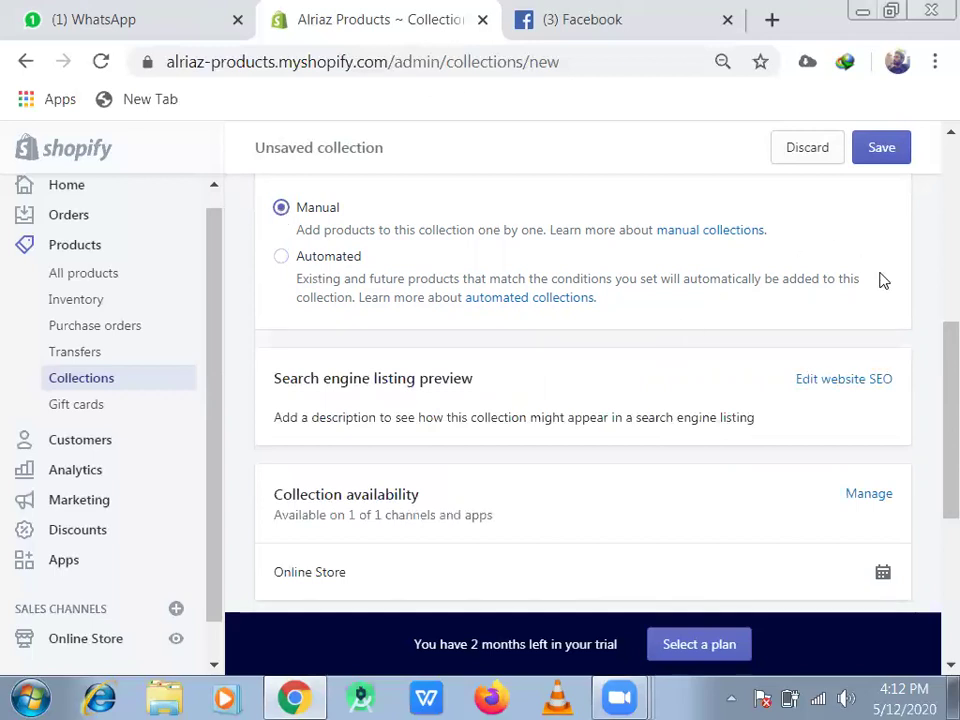
mouse_move(932, 405)
left_mouse_down()
mouse_move(934, 262)
mouse_move(932, 407)
left_mouse_up()
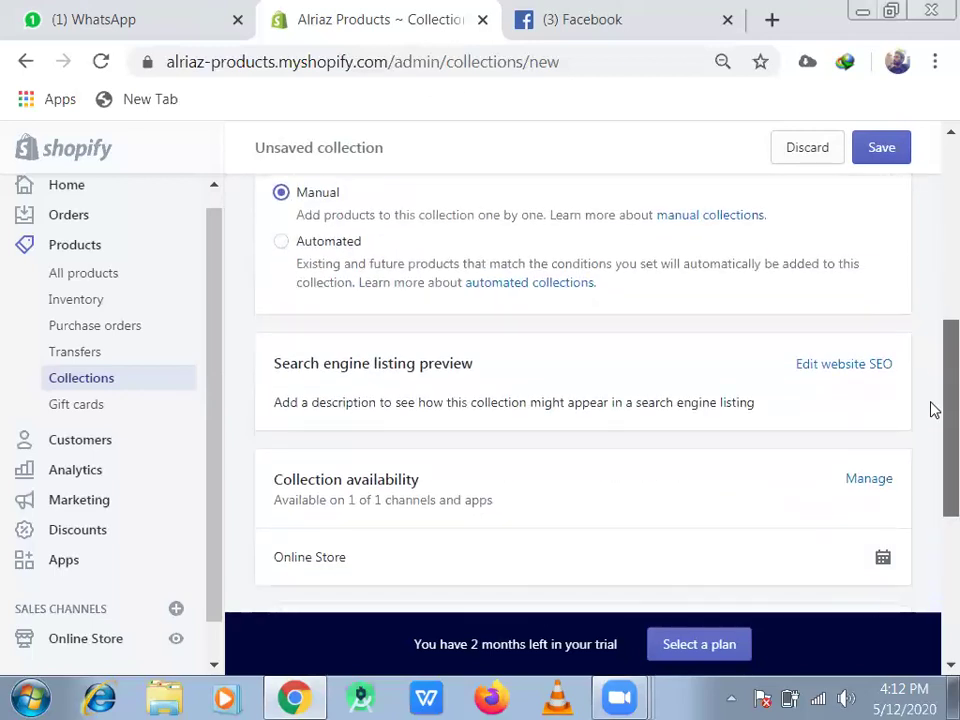
left_click(873, 147)
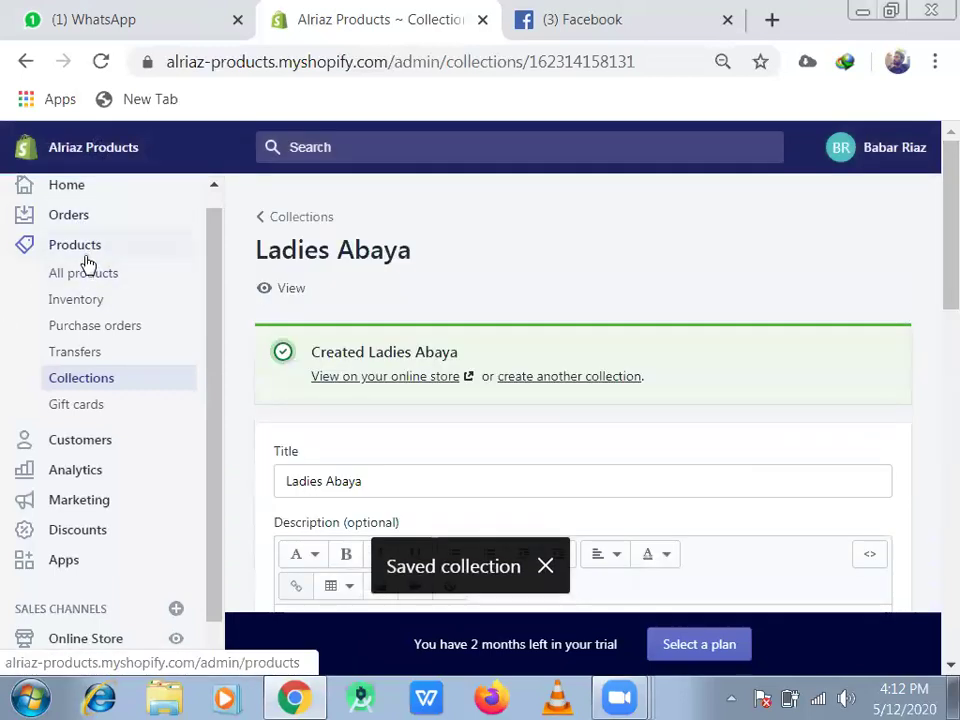
- Start a new product with the title "Abaya" and the description "ladies abaya"
left_click(86, 277)
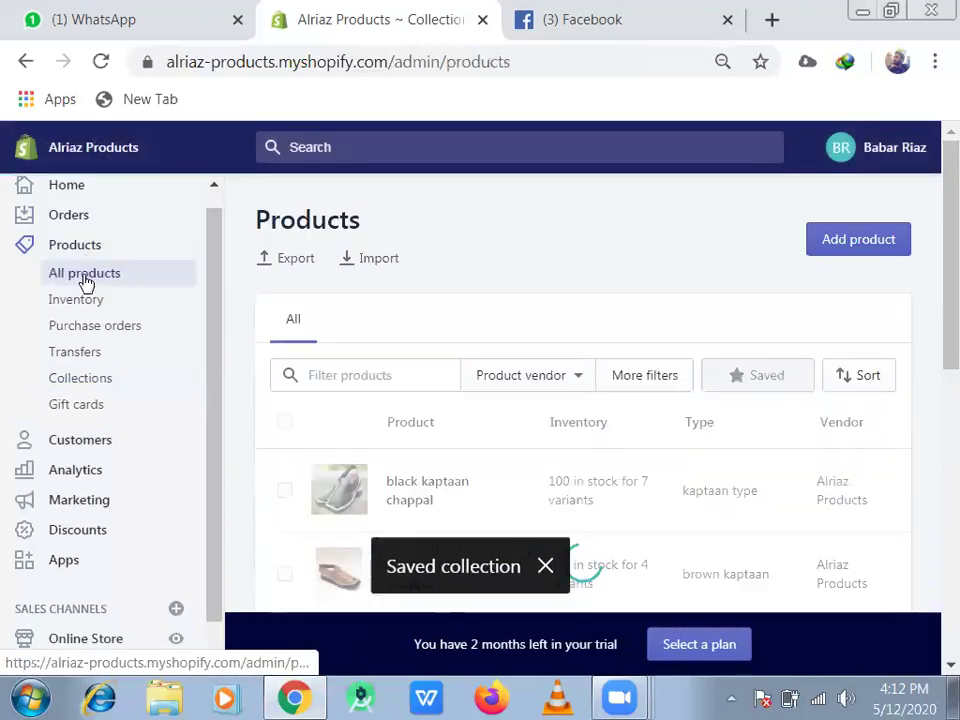
left_click(847, 251)
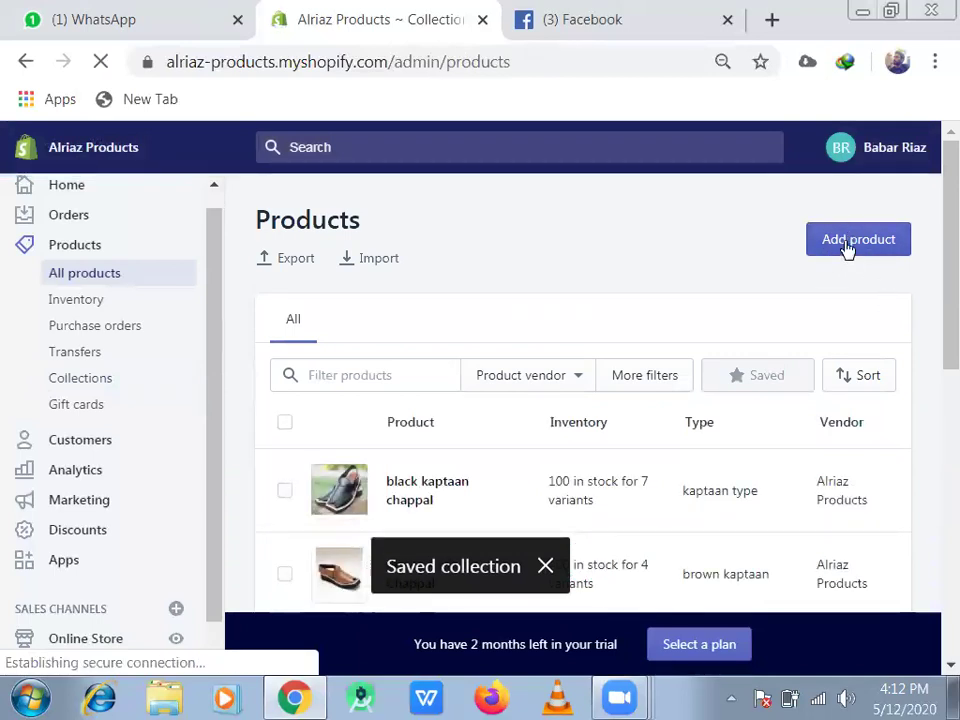
left_click(312, 337)
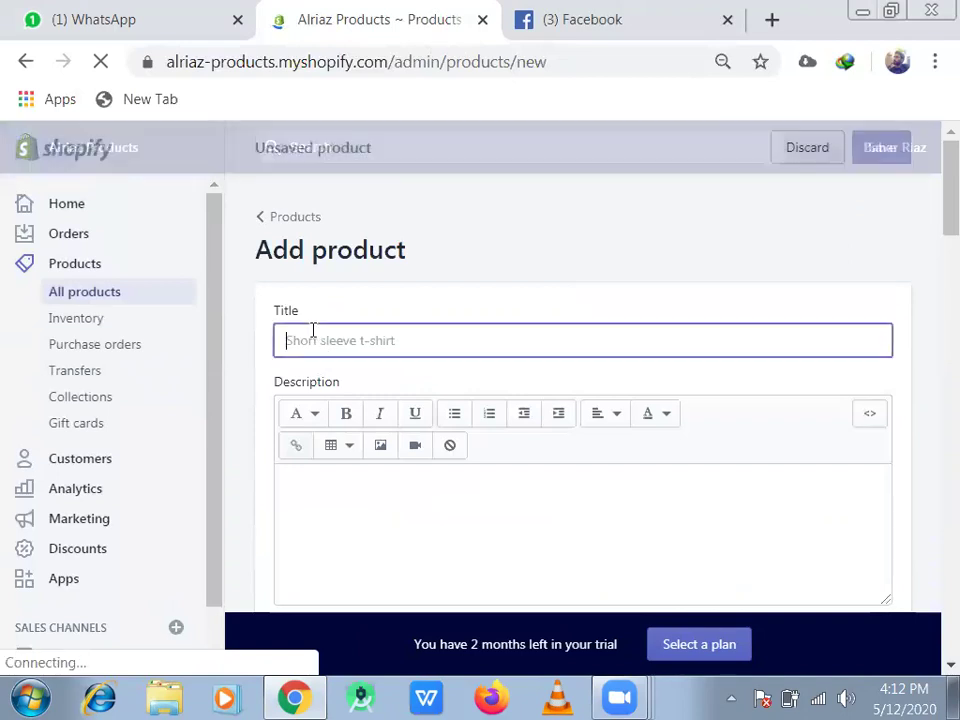
type("Abaya")
left_click(456, 492)
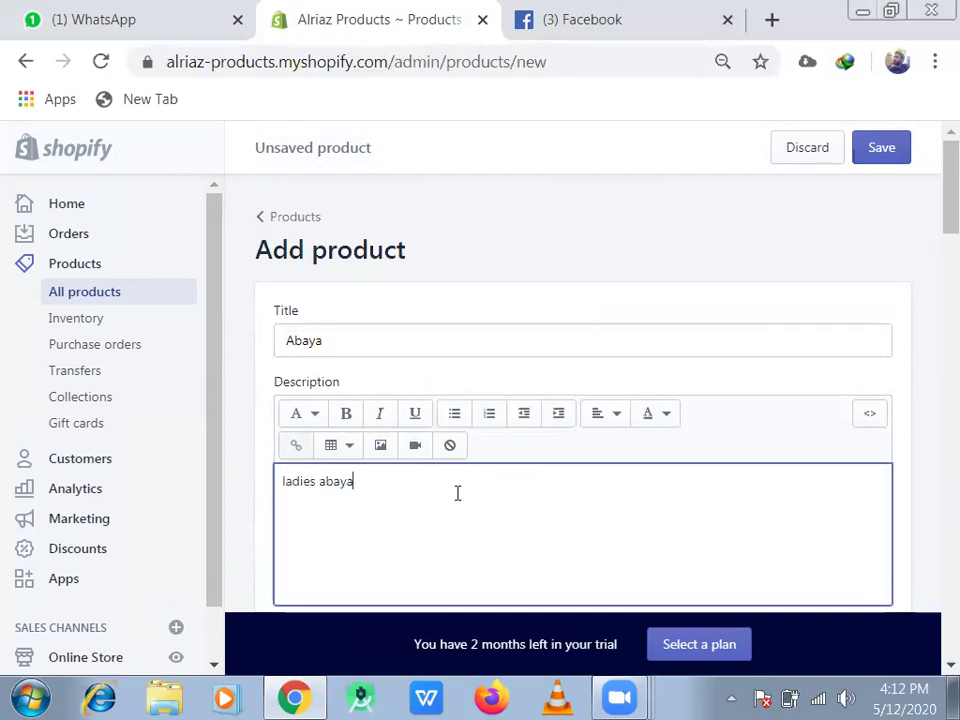
- Add the image "aba" from the Downloads > pictures > kaptaan chappal folder to the product's media
left_click_drag(934, 174, 930, 230)
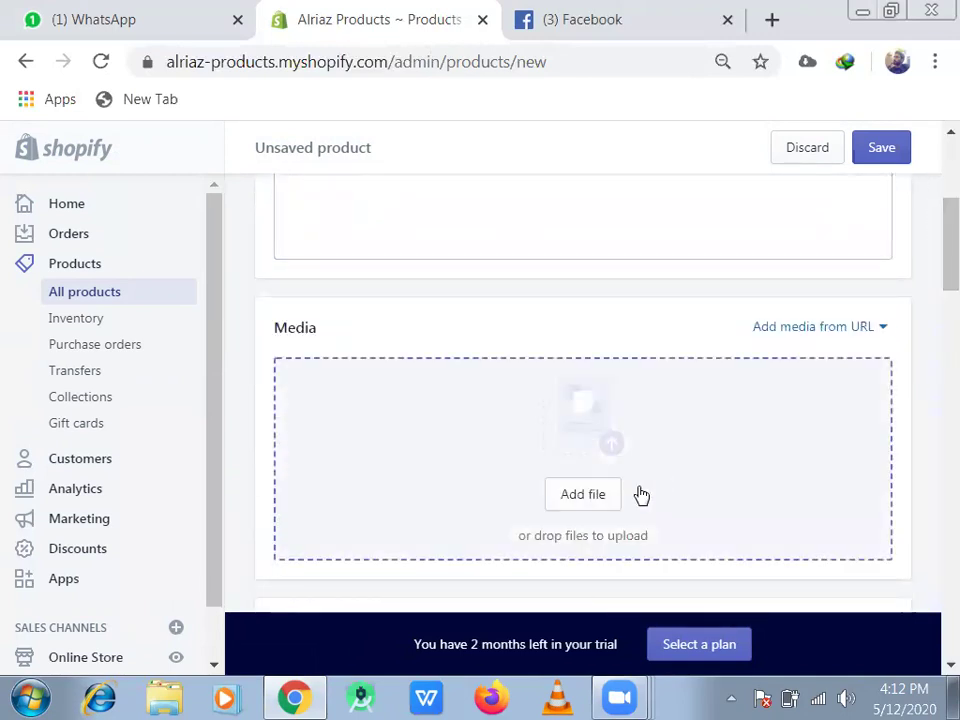
left_click(613, 440)
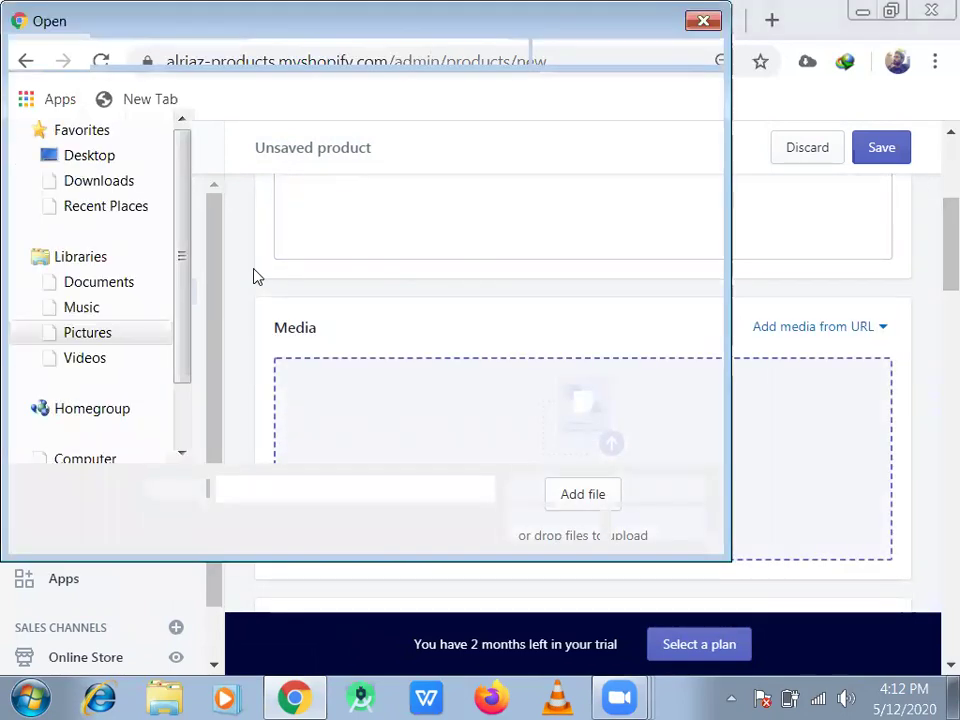
left_click(100, 181)
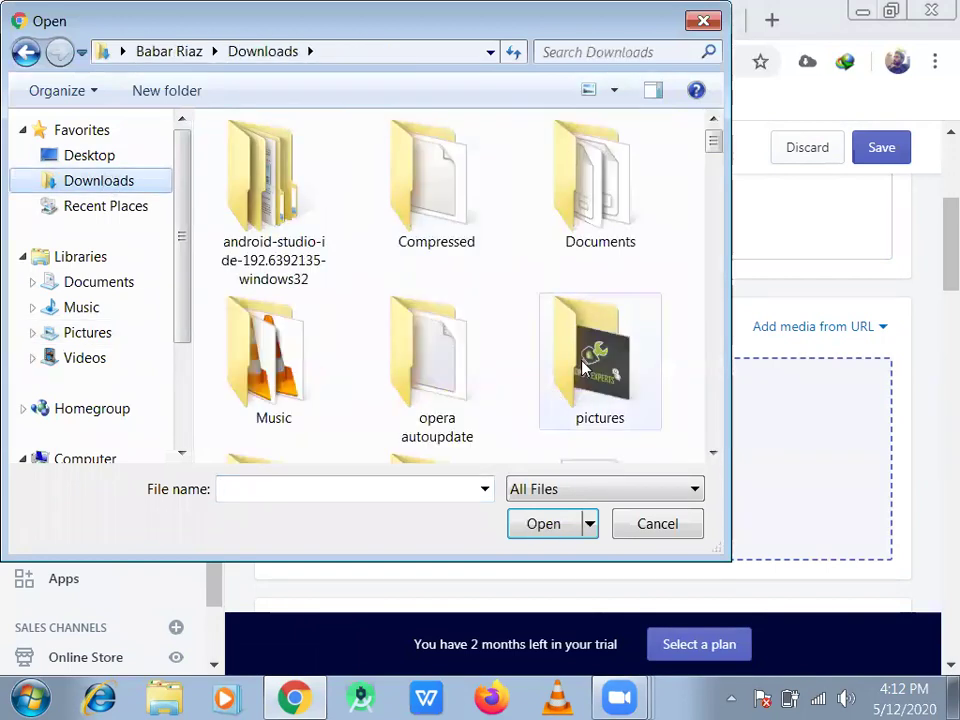
double_click(585, 370)
double_click(317, 161)
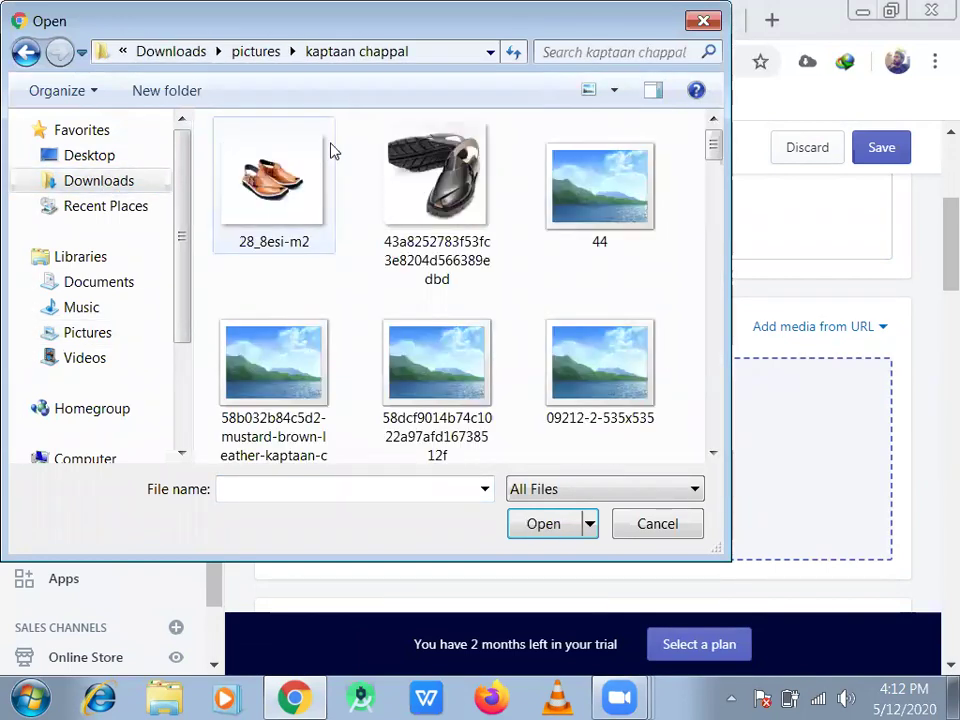
left_click_drag(716, 160, 718, 214)
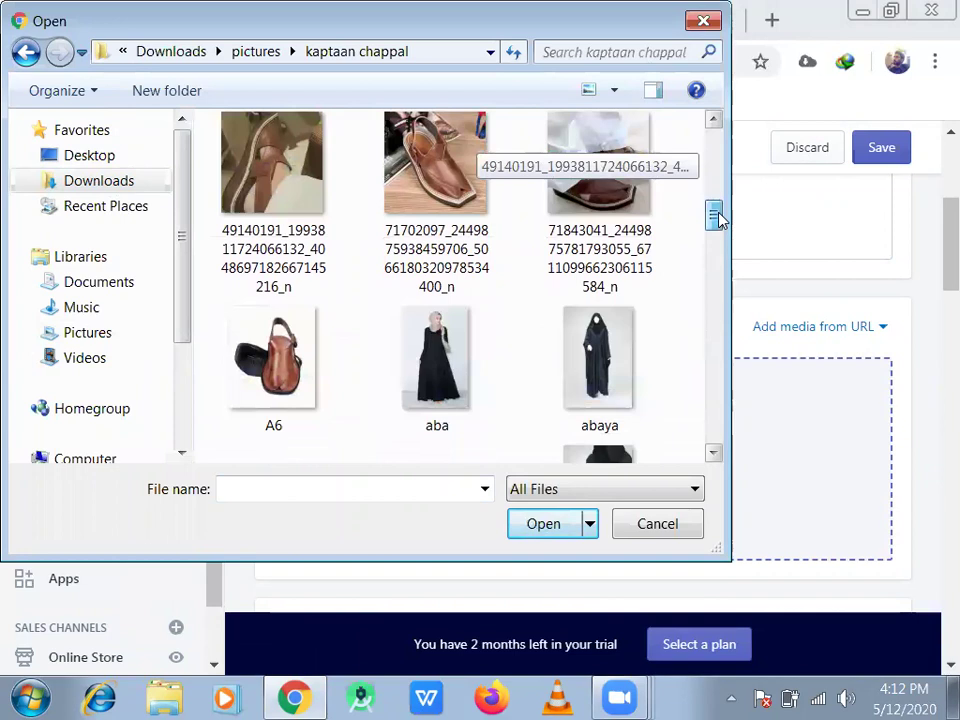
left_click(474, 360)
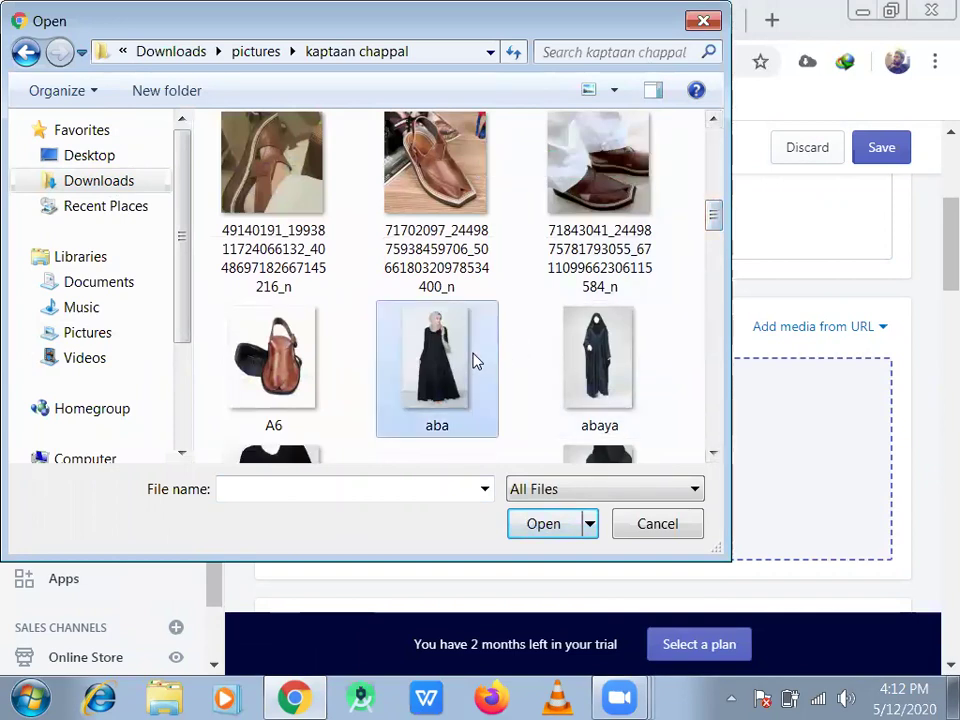
left_click(531, 525)
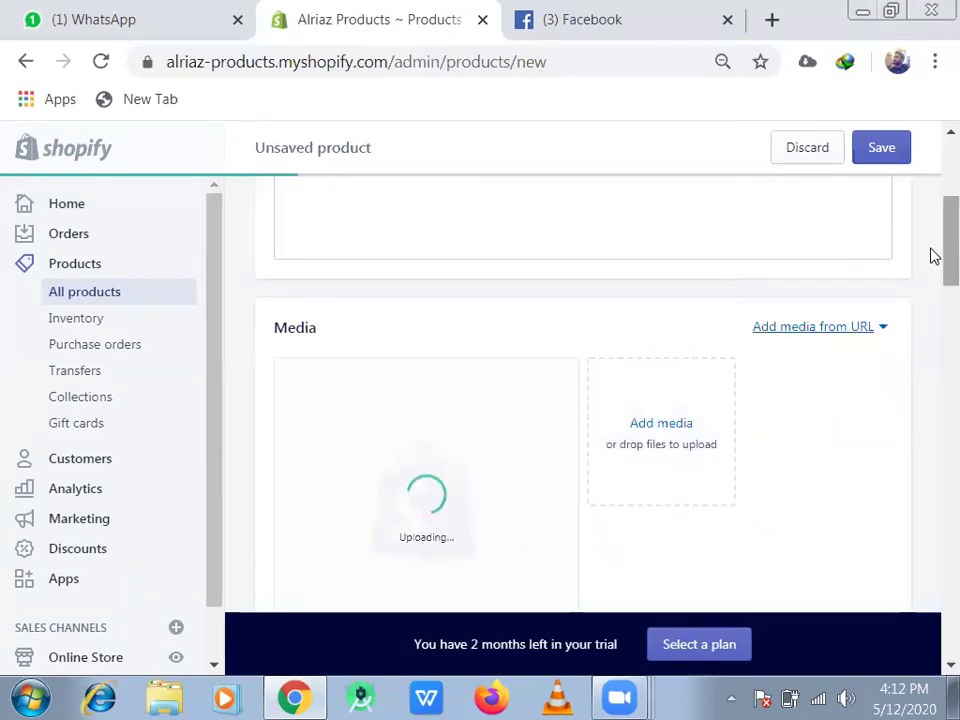
scroll(932, 300, "down", 5)
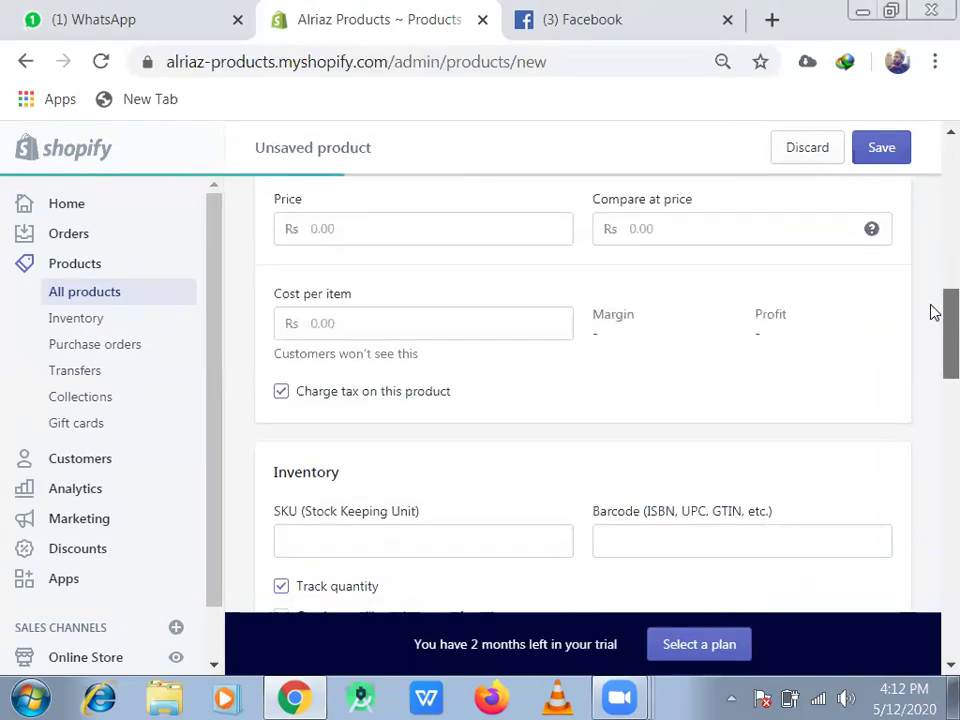
- Set the product's price to Rs 1999, compare-at price to Rs 2500 and cost per item to Rs 1700
scroll(932, 300, "up", 2)
scroll(932, 260, "up", 2)
scroll(932, 270, "down", 1)
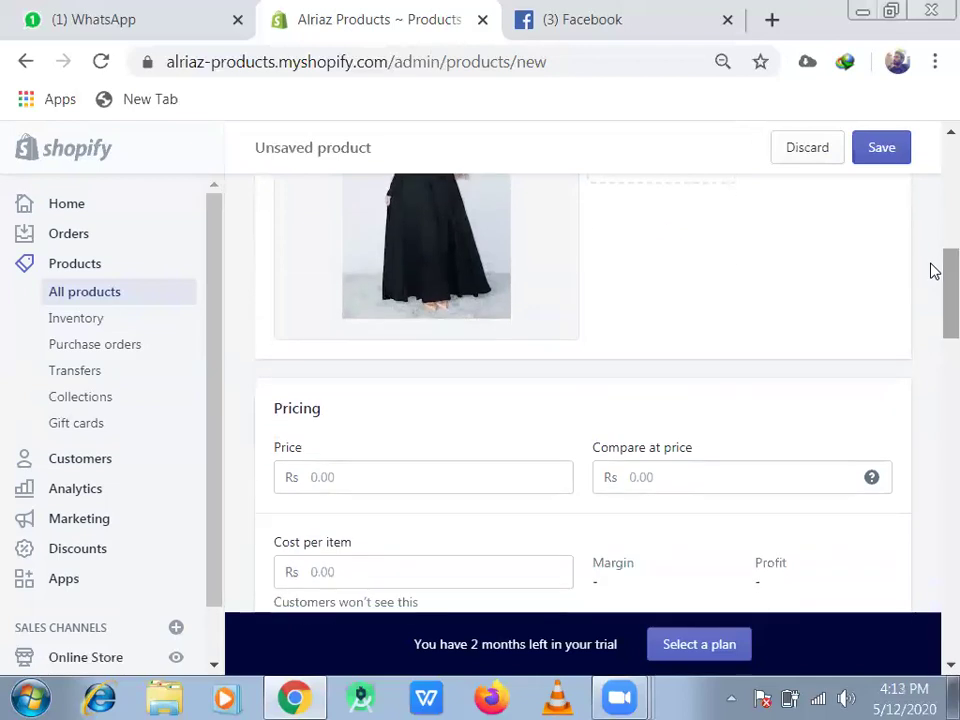
left_click(455, 477)
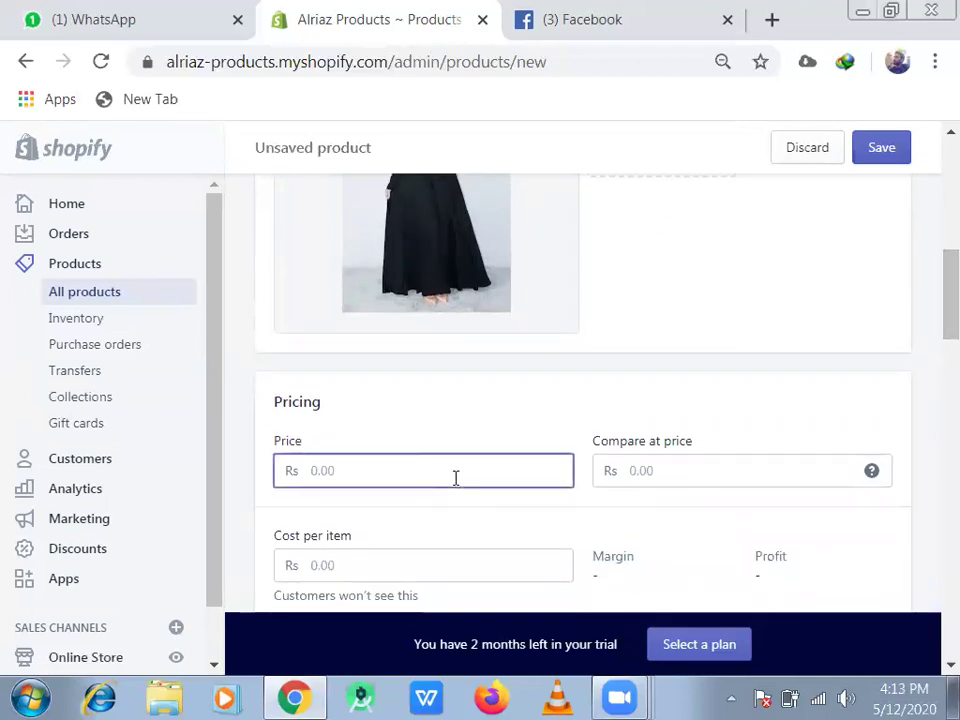
type("1999")
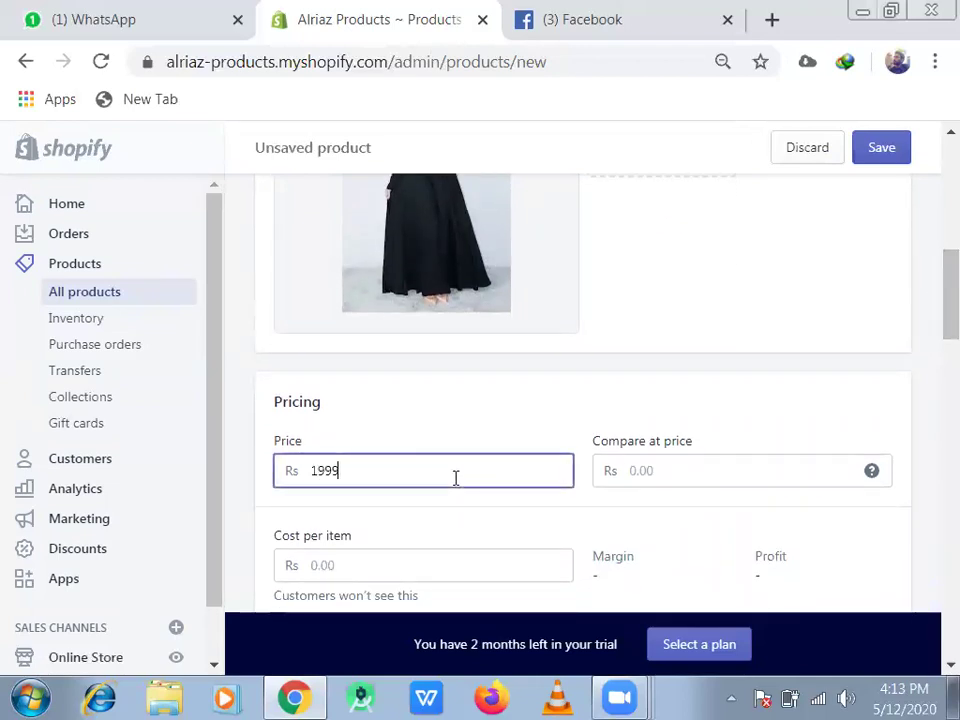
left_click(664, 468)
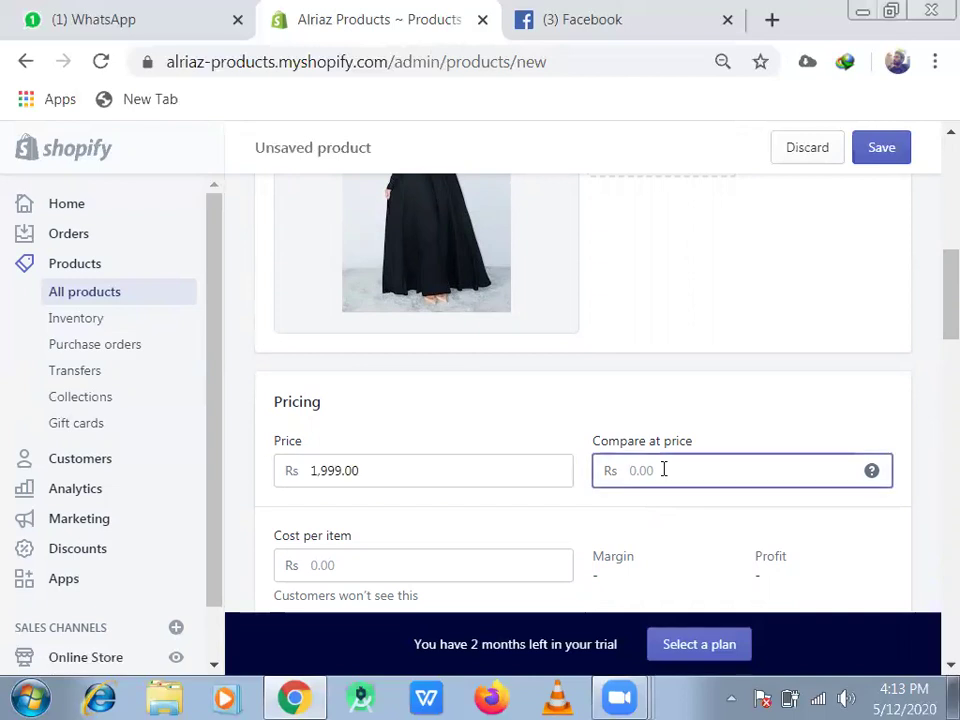
type("2500")
left_click(435, 561)
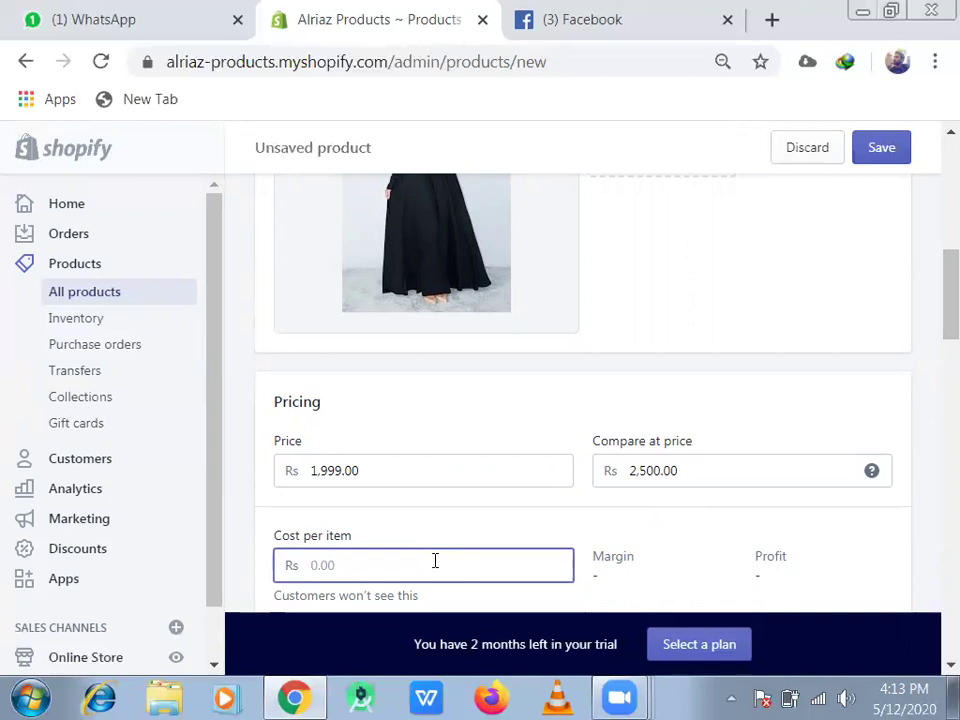
type("1700")
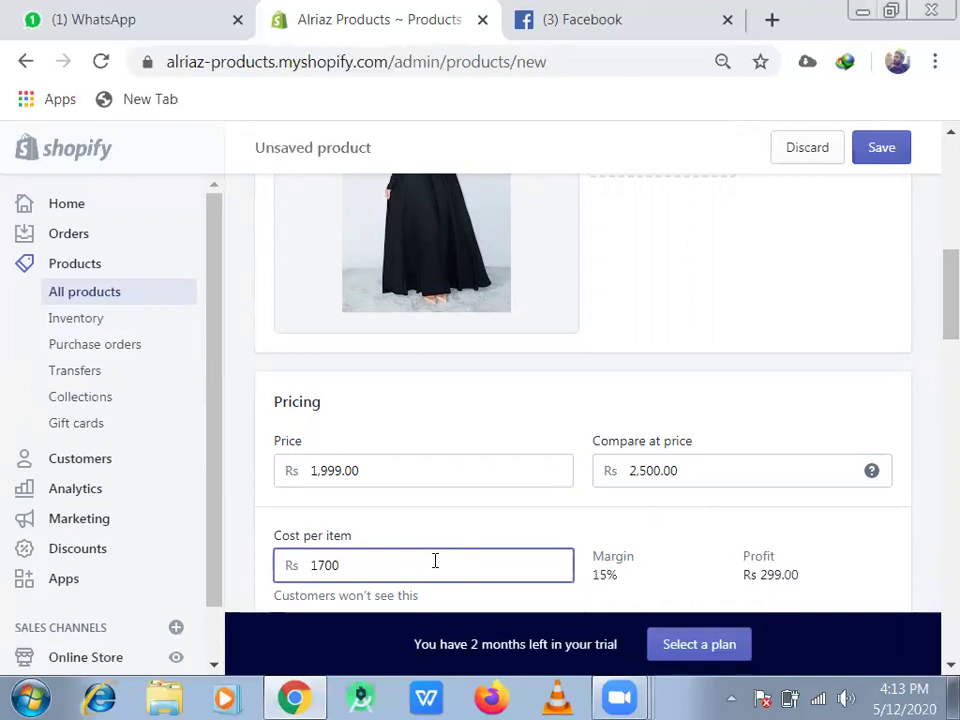
- Enter the SKU "BLA" and set the available quantity to 100
left_click_drag(944, 283, 934, 350)
left_click(320, 347)
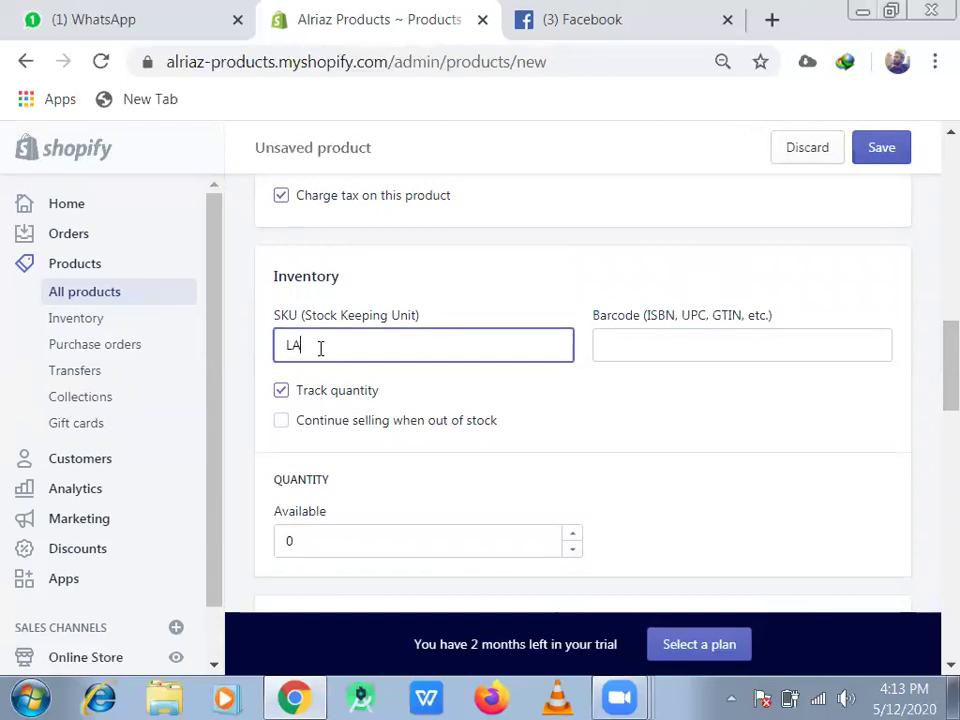
type("LA")
key("BackSpace")
key("BackSpace")
type("B")
left_click(403, 543)
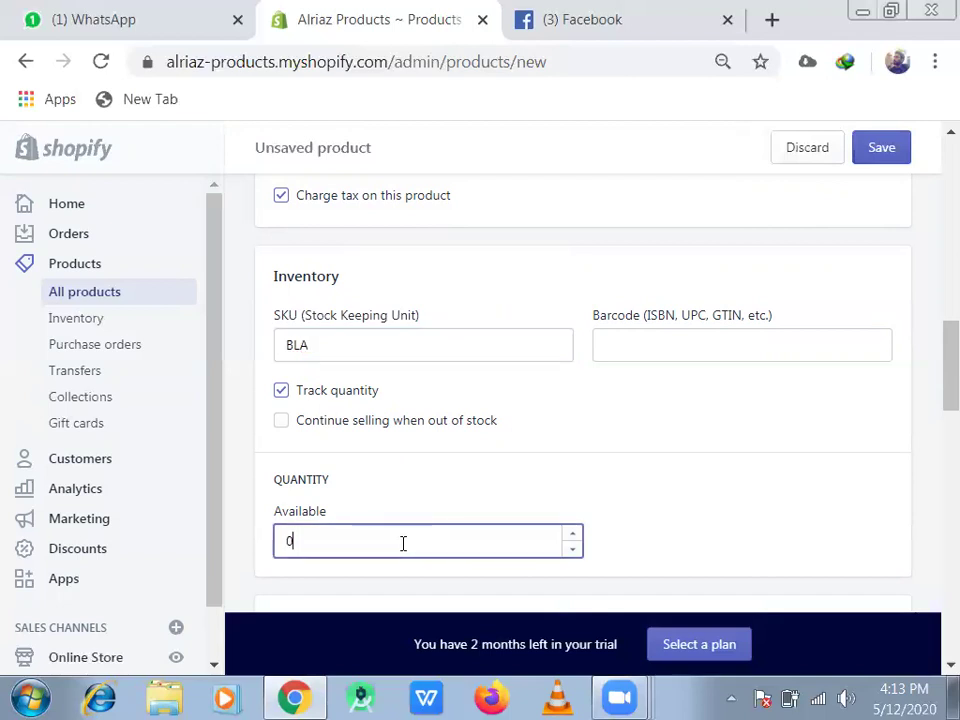
type("100")
- Set the product's shipping weight to 1 kg
left_click_drag(934, 333, 933, 388)
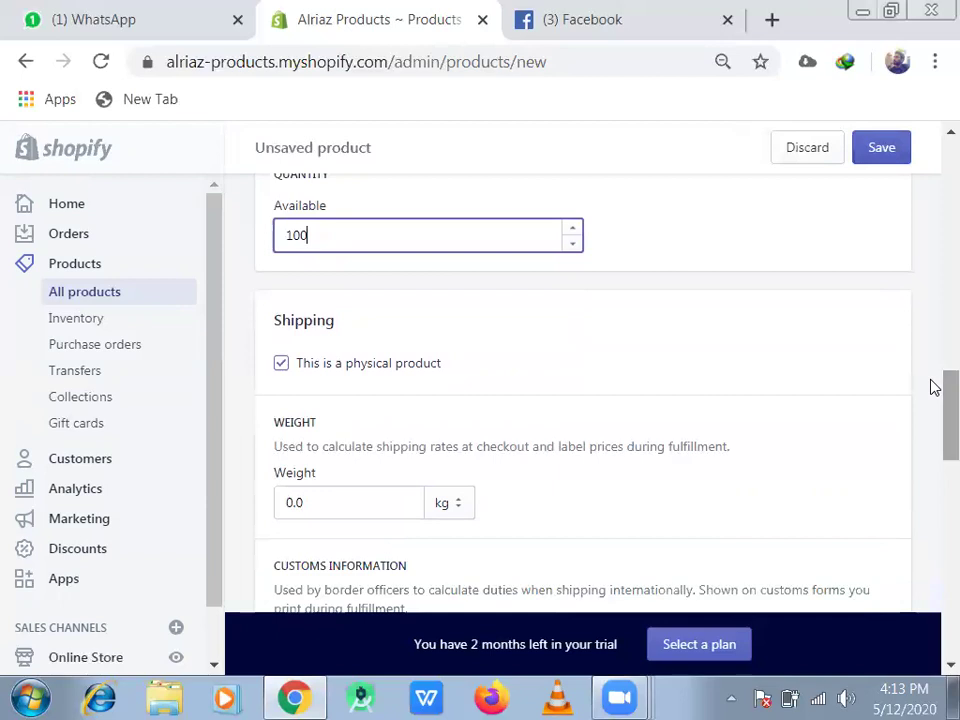
scroll(932, 452, "down", 1)
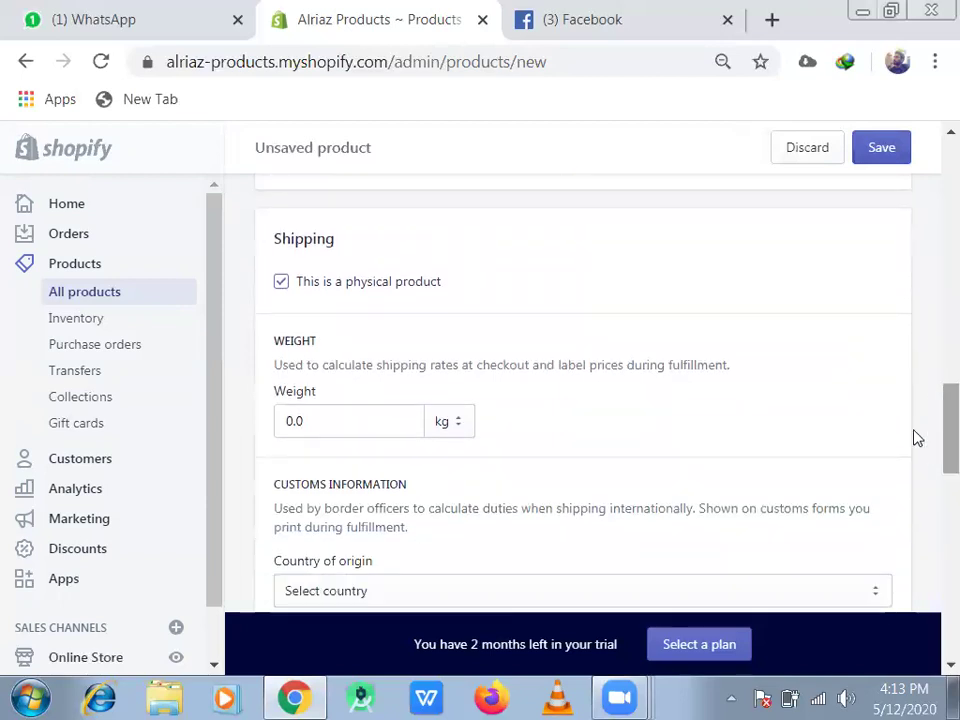
left_click(303, 421)
key("BackSpace")
key("BackSpace")
key("BackSpace")
type("1")
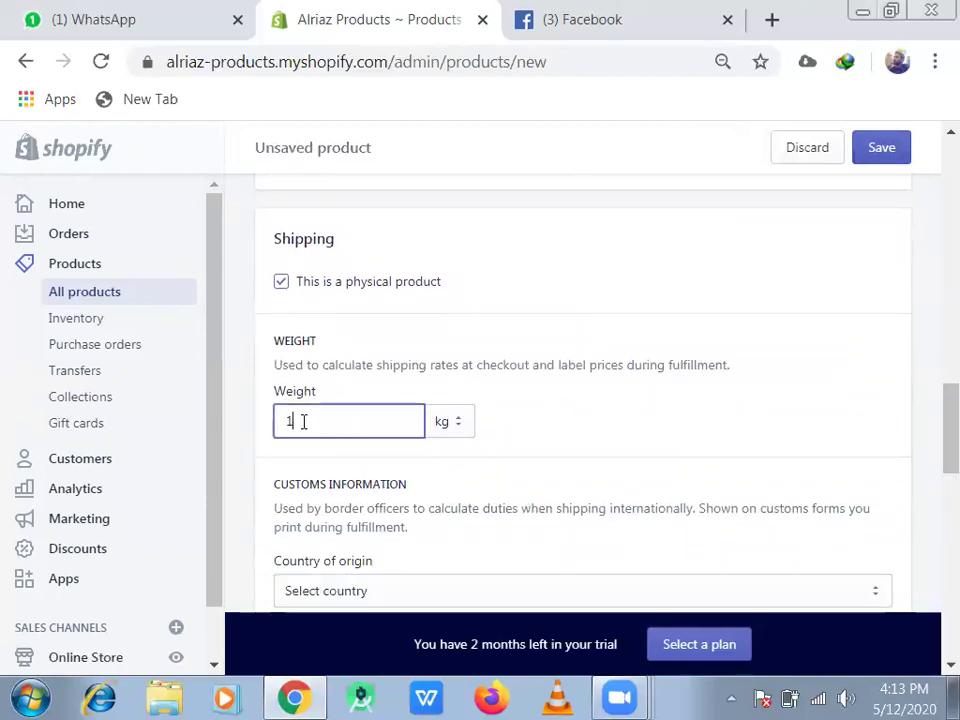
key("BackSpace")
type("2")
- Set the country of origin in the customs information to Pakistan
scroll(934, 430, "down", 3)
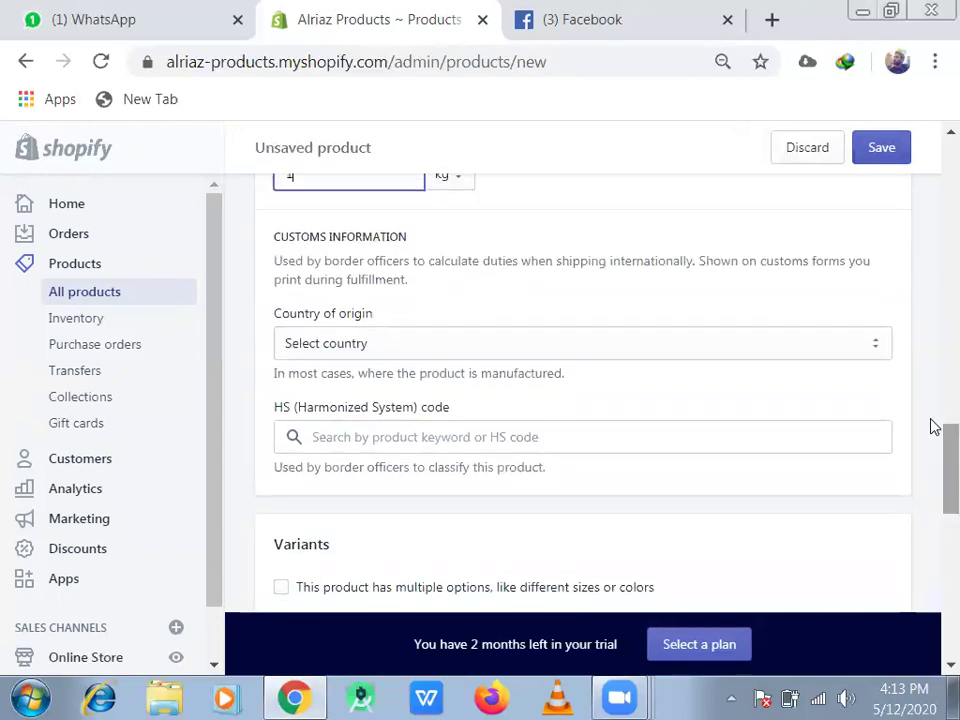
left_click(837, 353)
key("p")
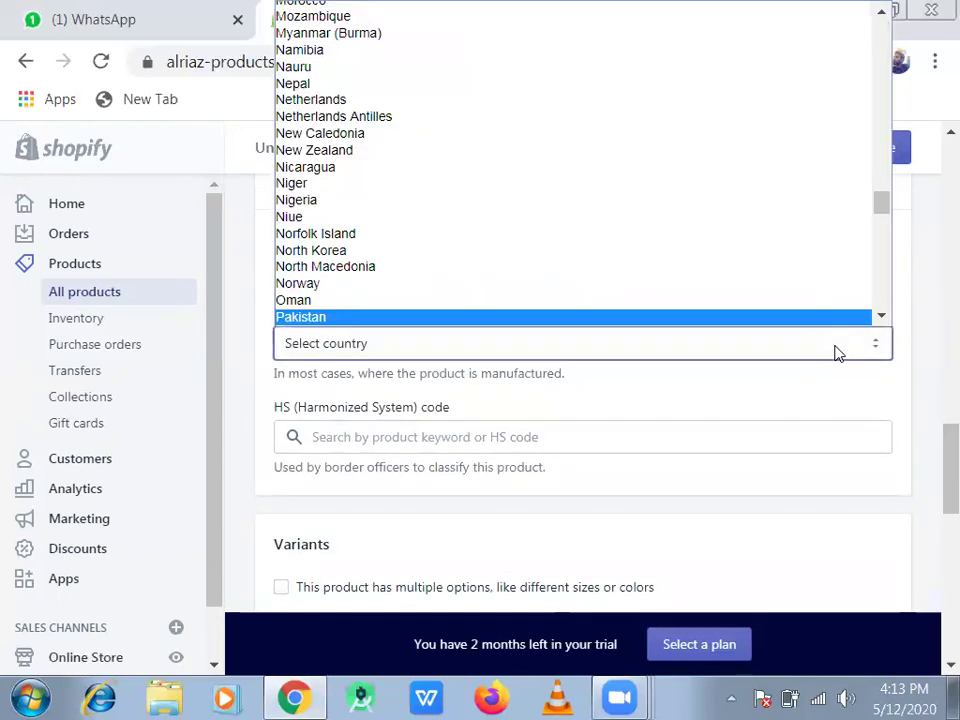
key("Return")
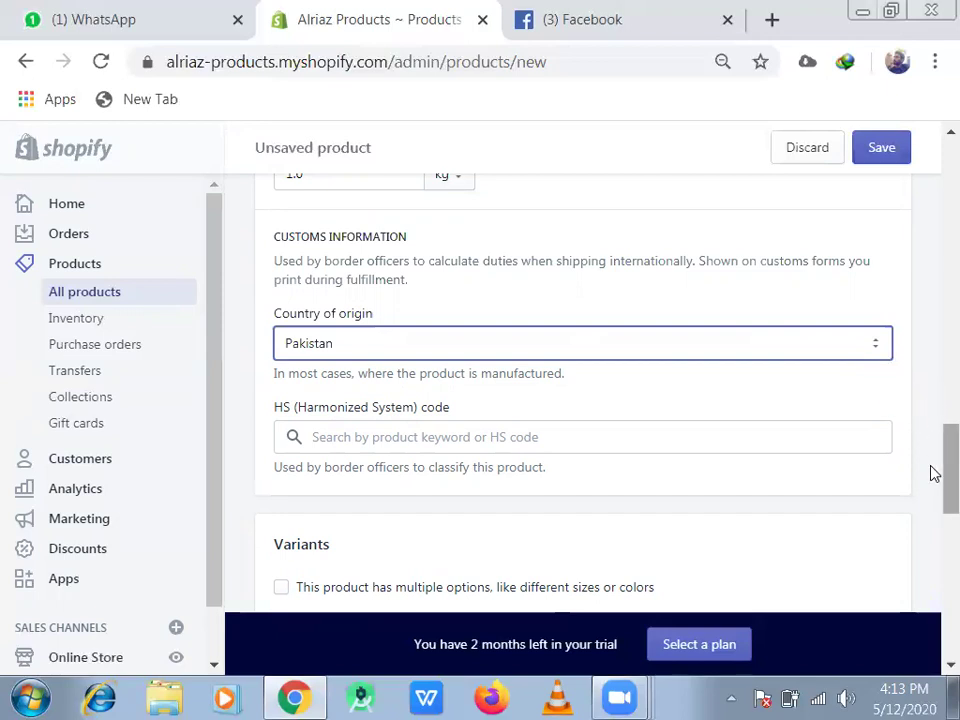
- Enable multiple options for the product, add "small" as a Size value and save the product
left_click_drag(934, 473, 934, 510)
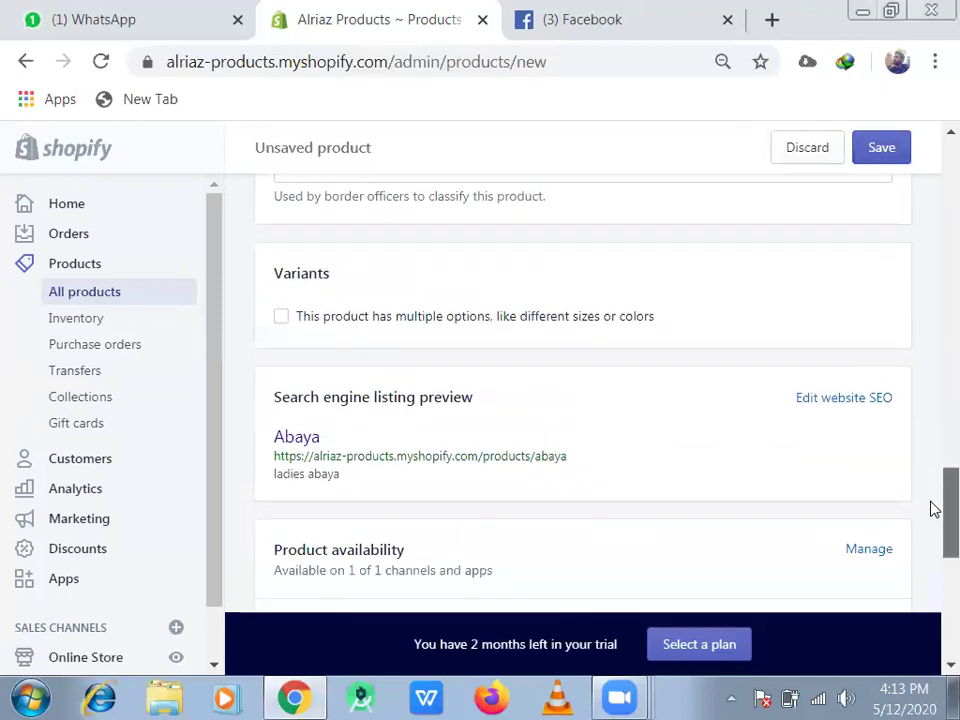
left_click(414, 328)
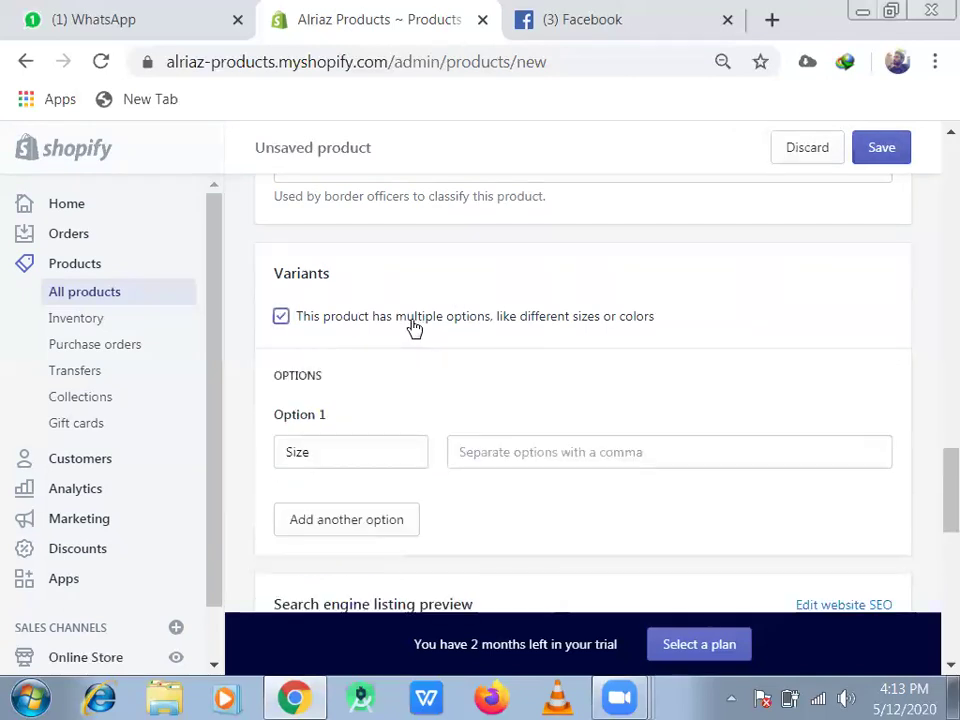
left_click(491, 452)
type("small")
key("Return")
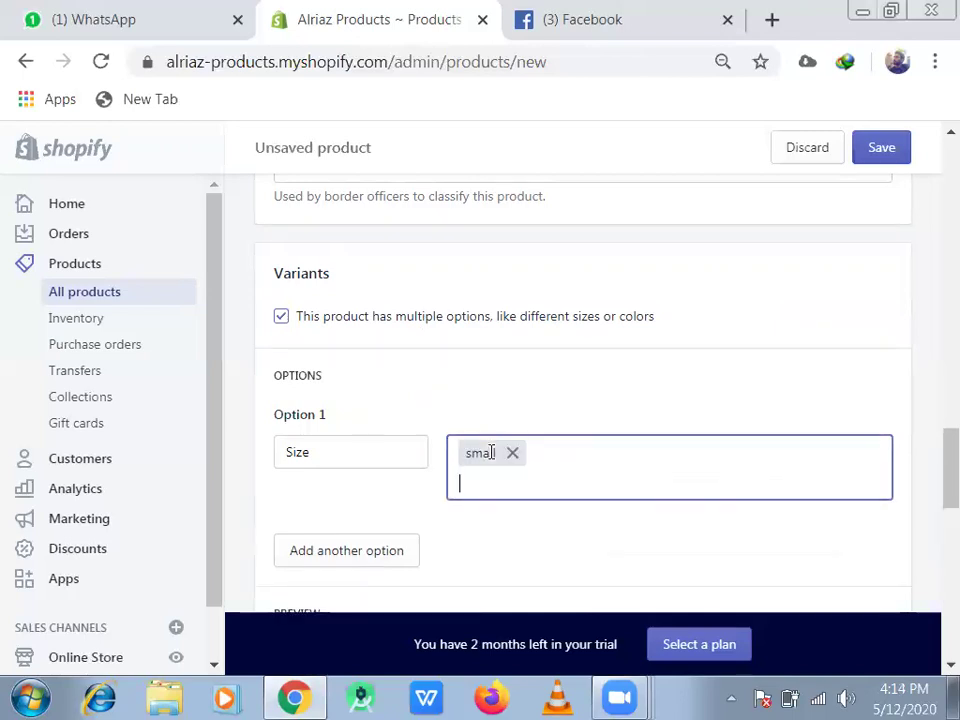
key("Return")
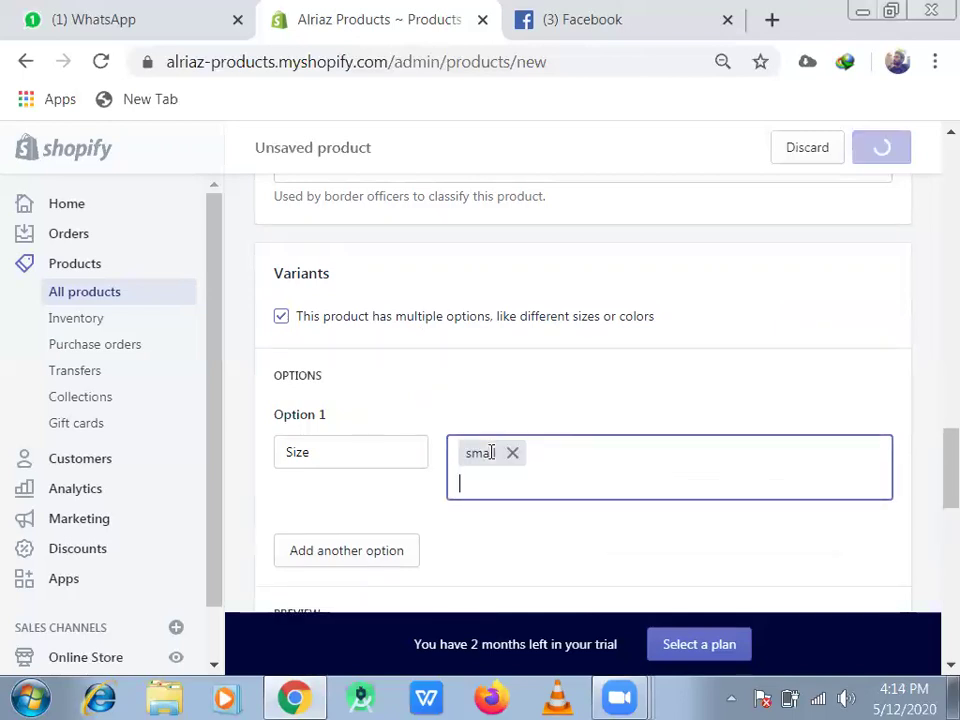
type("medium")
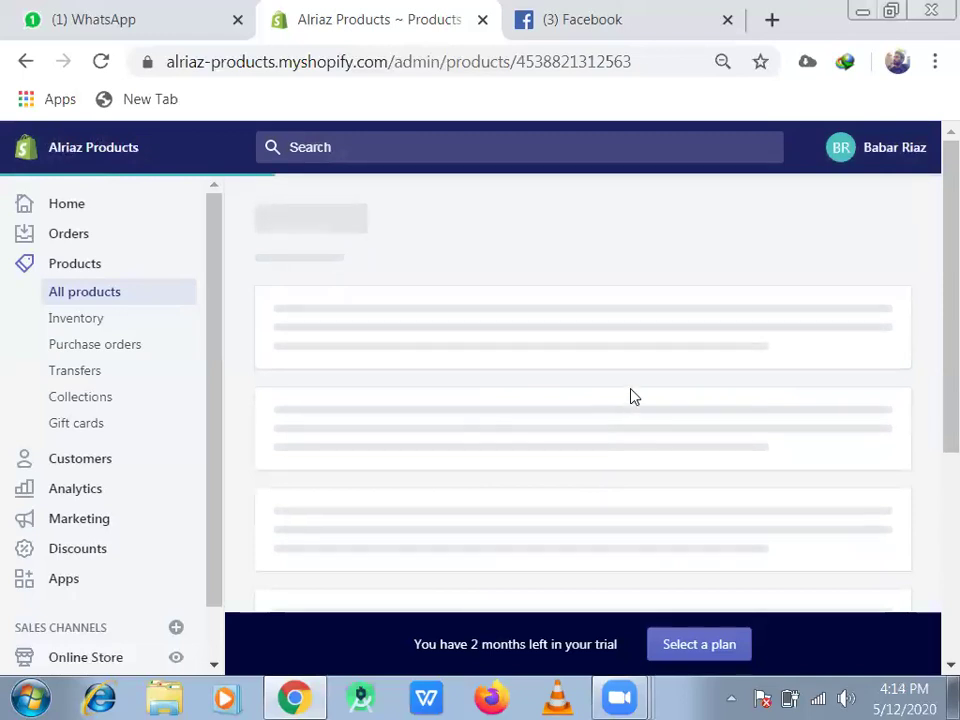
- Set the saved product's type to the existing type Abaya
left_click_drag(934, 193, 934, 447)
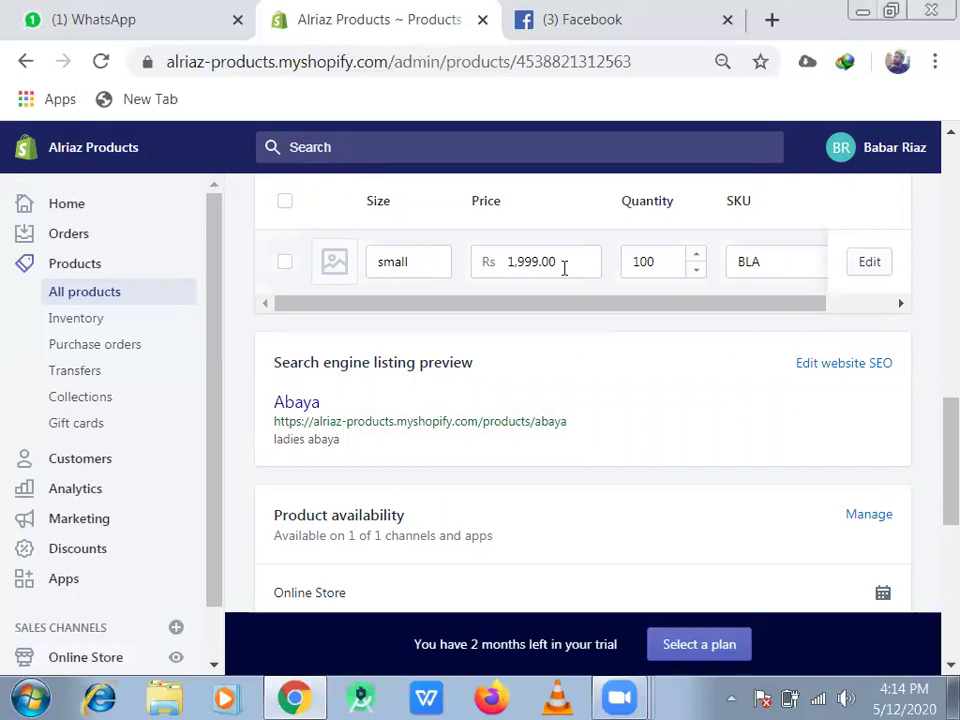
left_click_drag(934, 450, 934, 531)
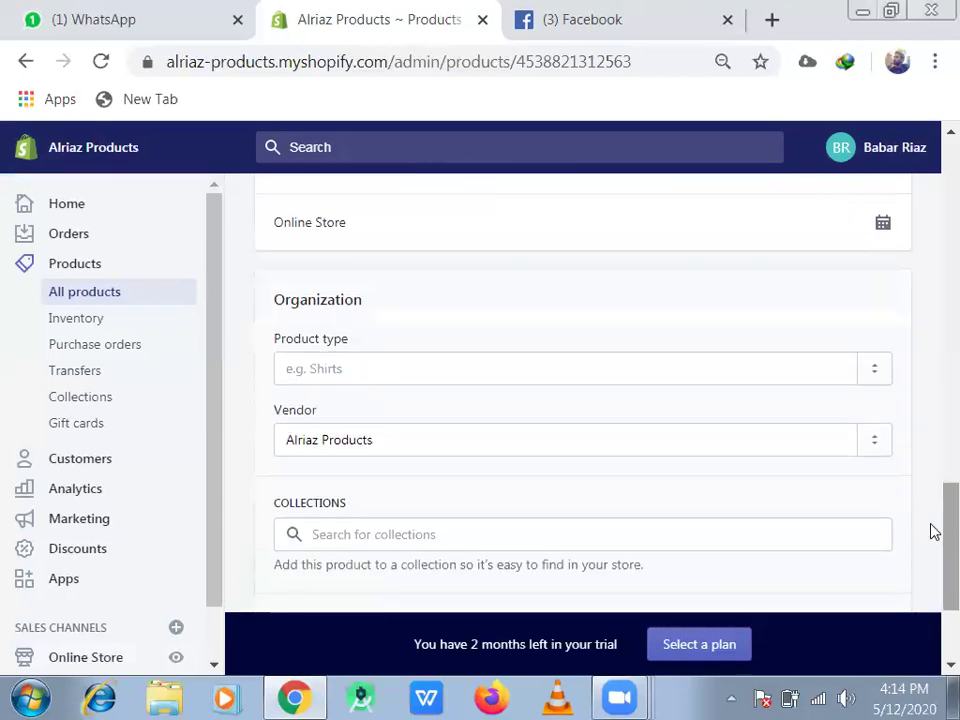
left_click(433, 366)
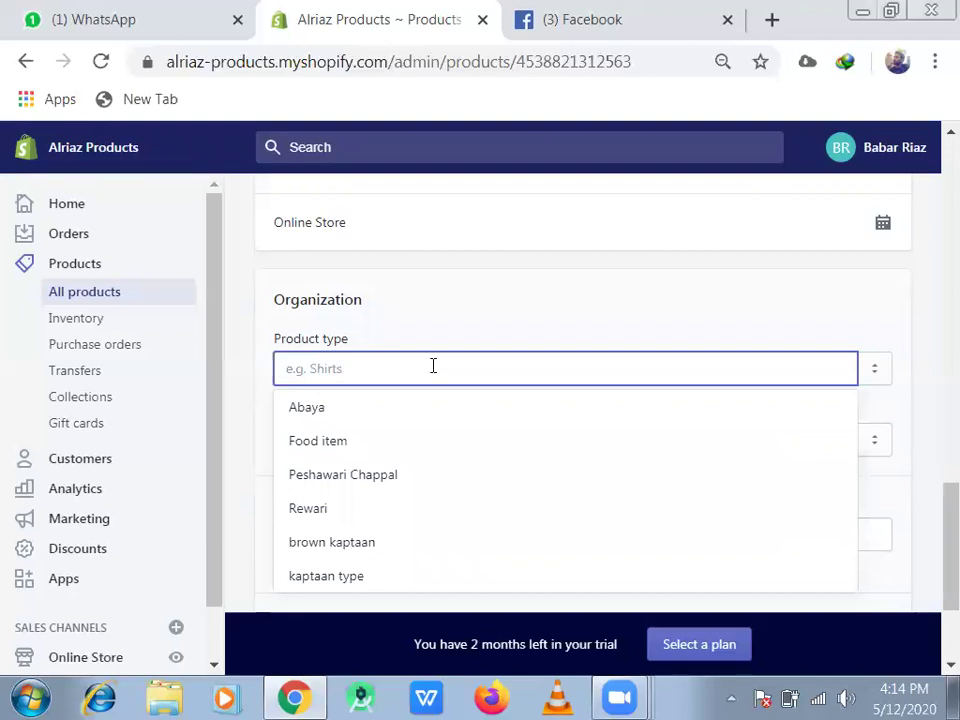
left_click(348, 421)
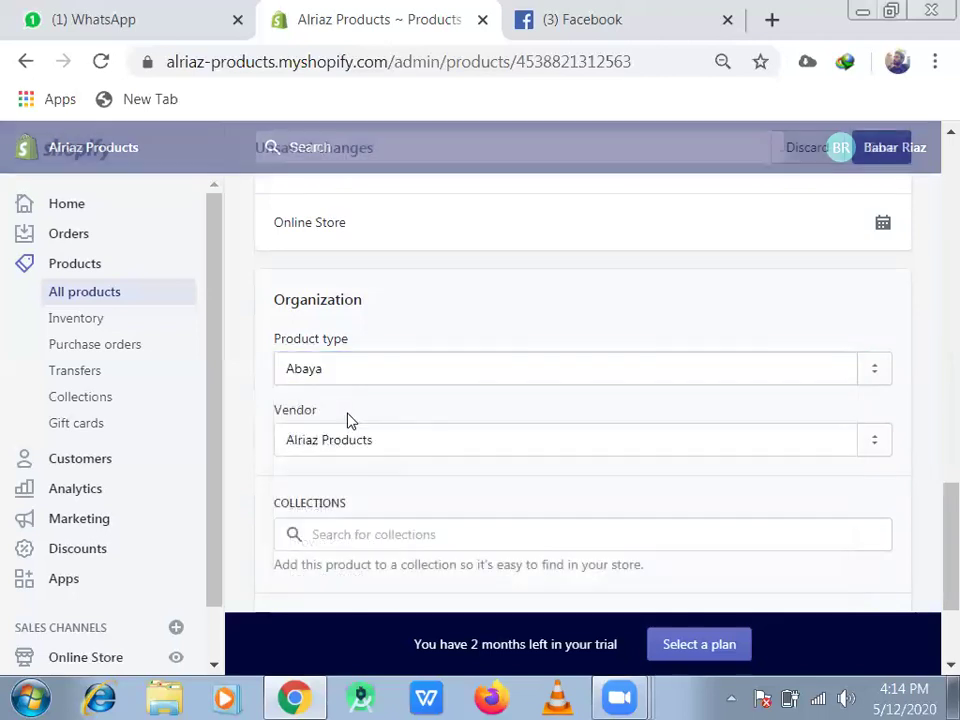
- Assign the product to the Ladies Abaya collection
left_click(393, 538)
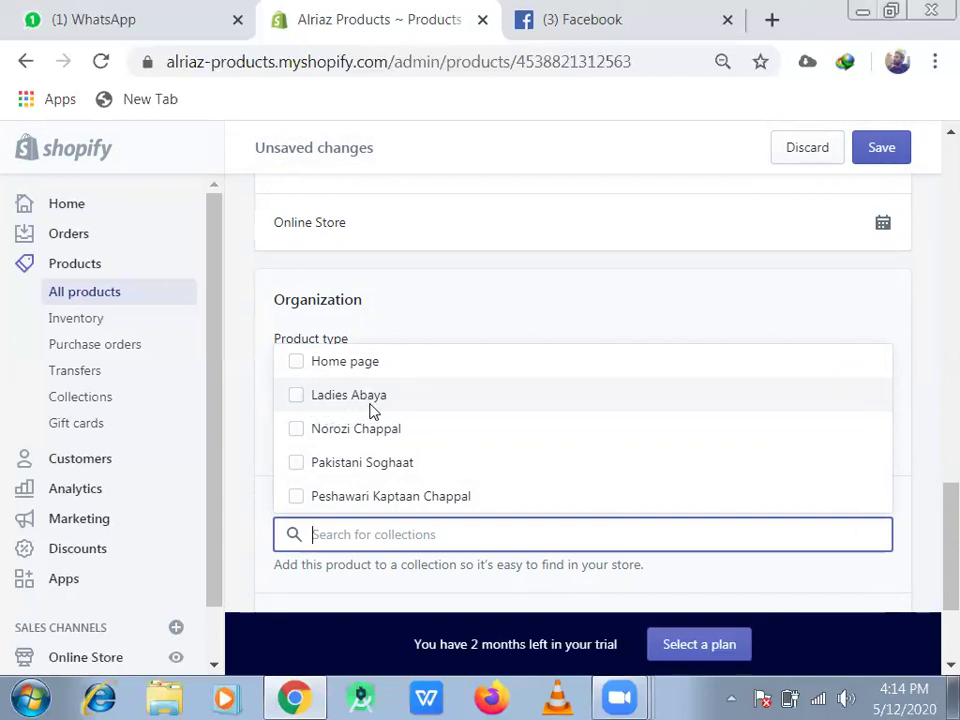
left_click(295, 397)
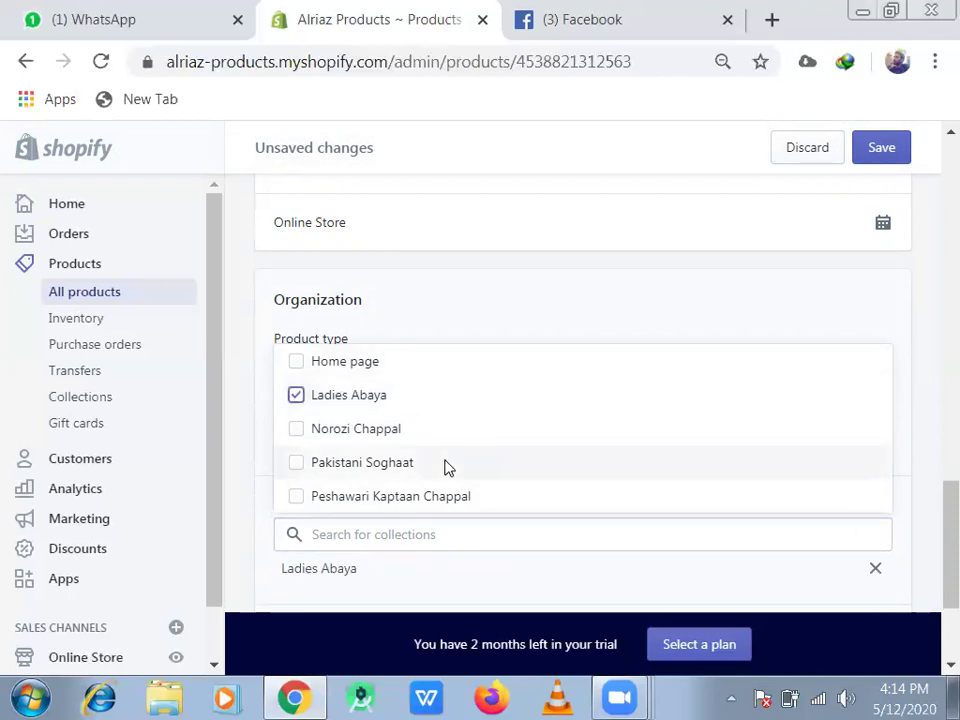
left_click(926, 423)
scroll(930, 510, "down", 1)
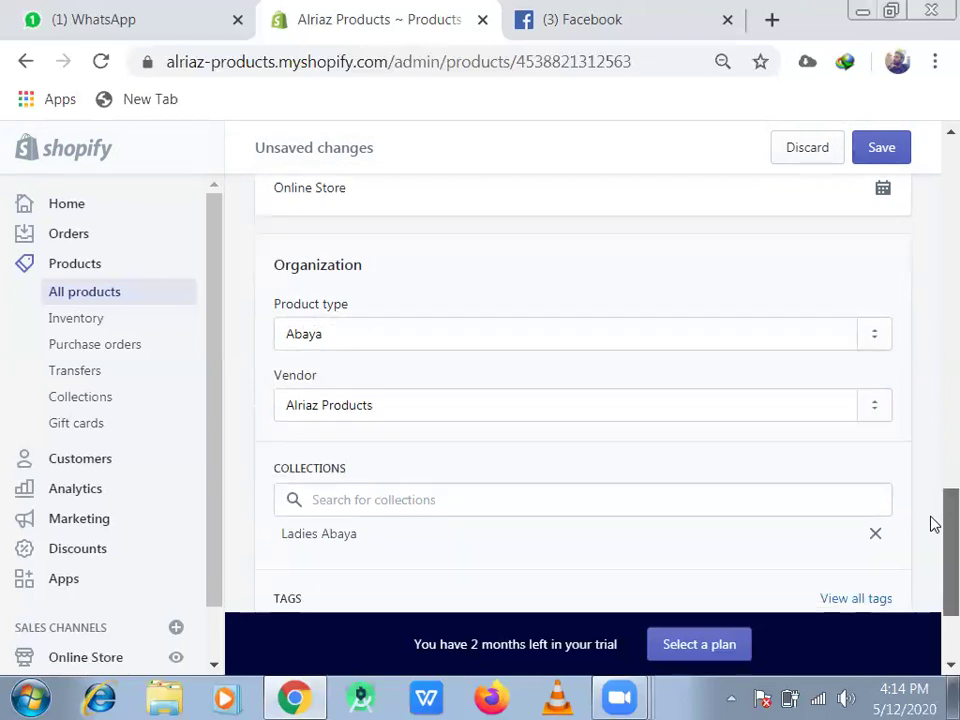
left_click(667, 438)
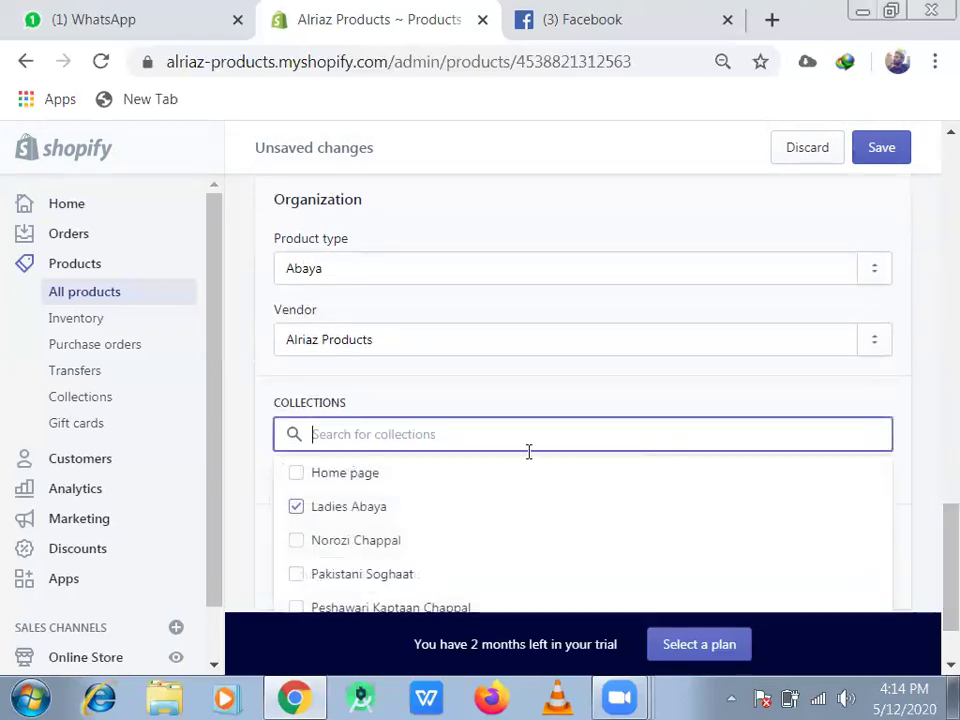
left_click(342, 510)
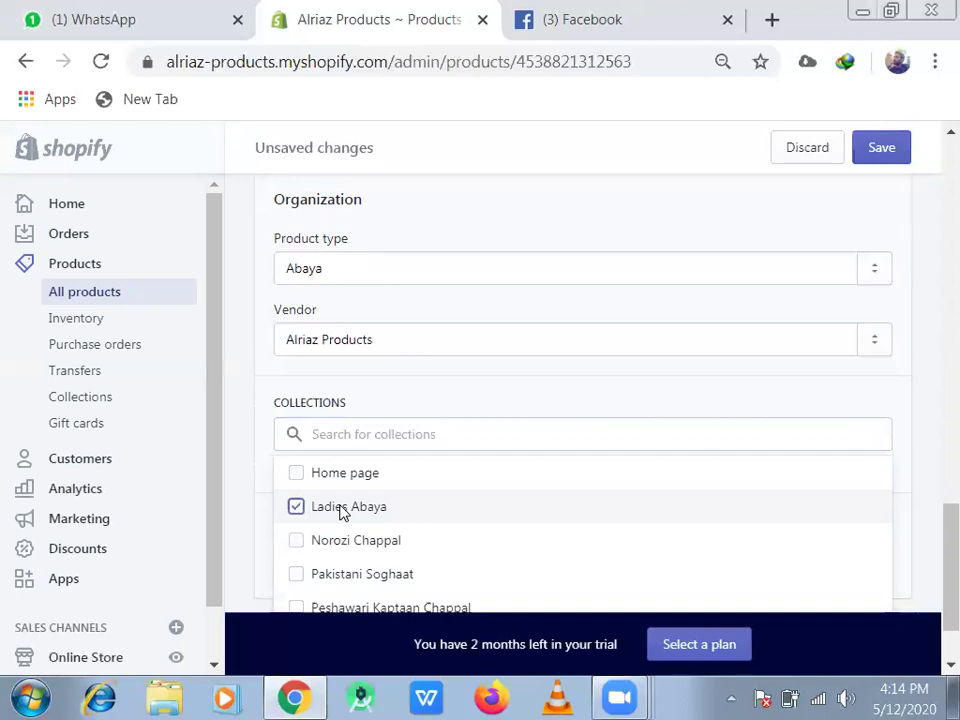
left_click(930, 399)
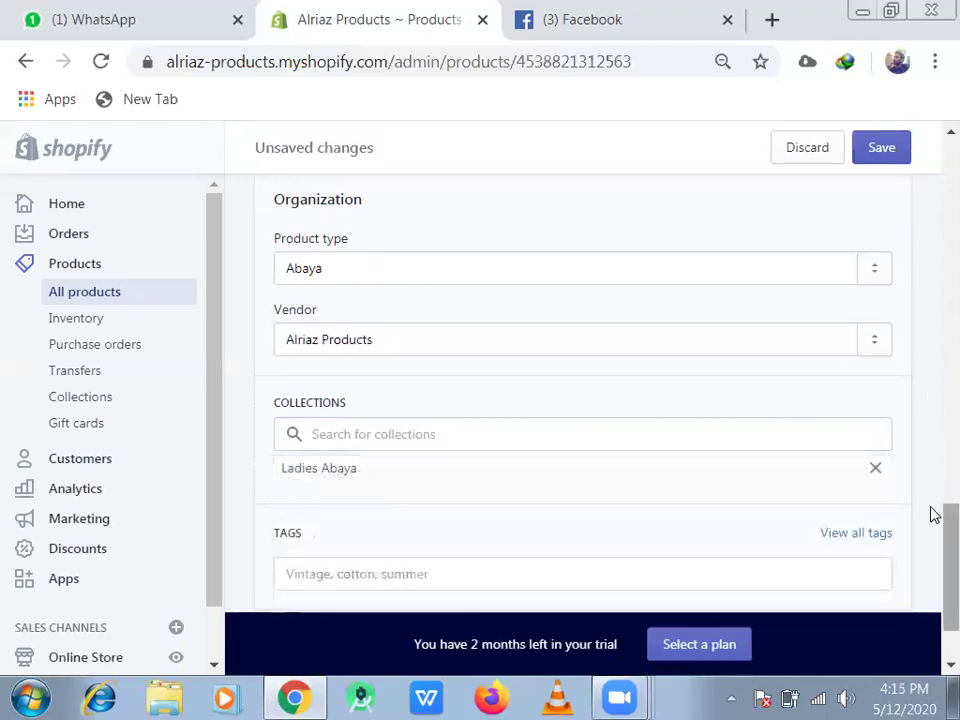
- Add the frequently used tags Abaya, abaya design and girls abaya to the product and save it
scroll(934, 514, "down", 2)
left_click(654, 470)
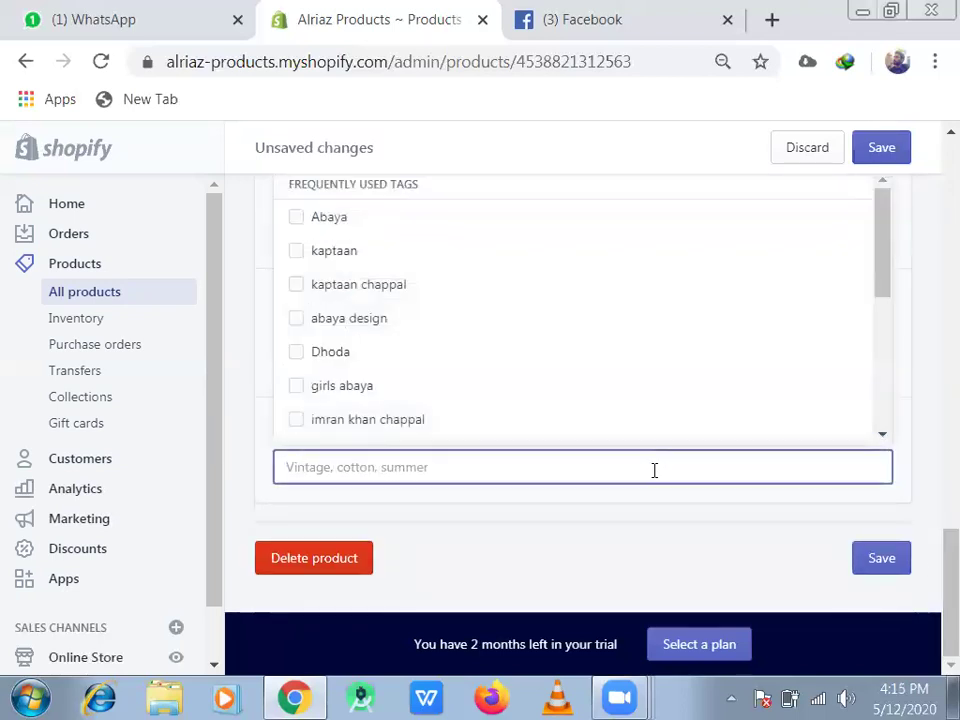
left_click(339, 215)
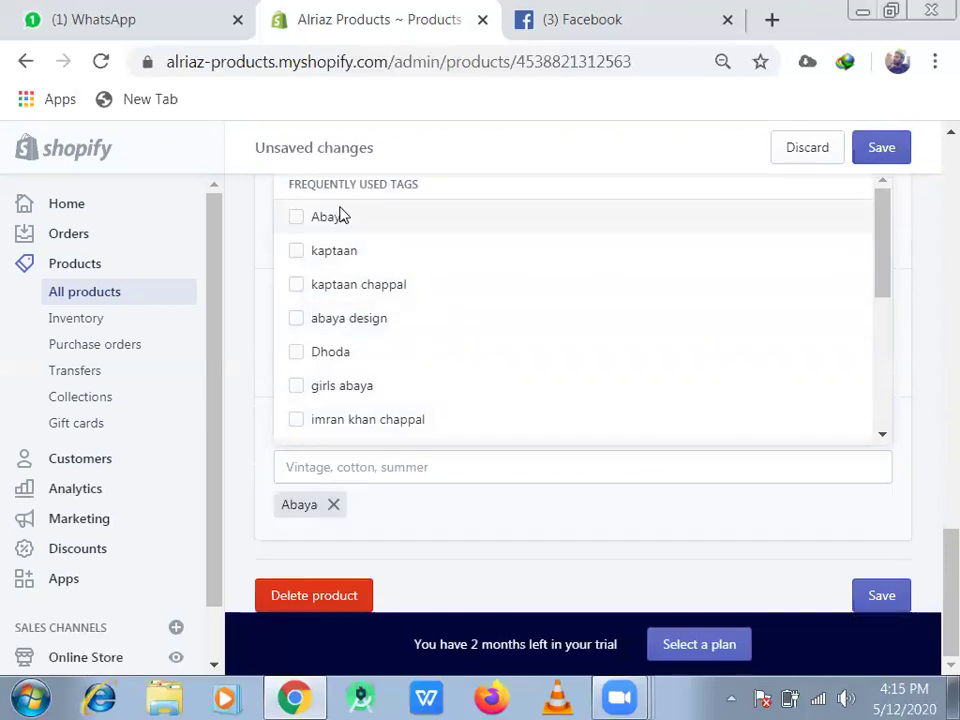
left_click(353, 326)
left_click(330, 390)
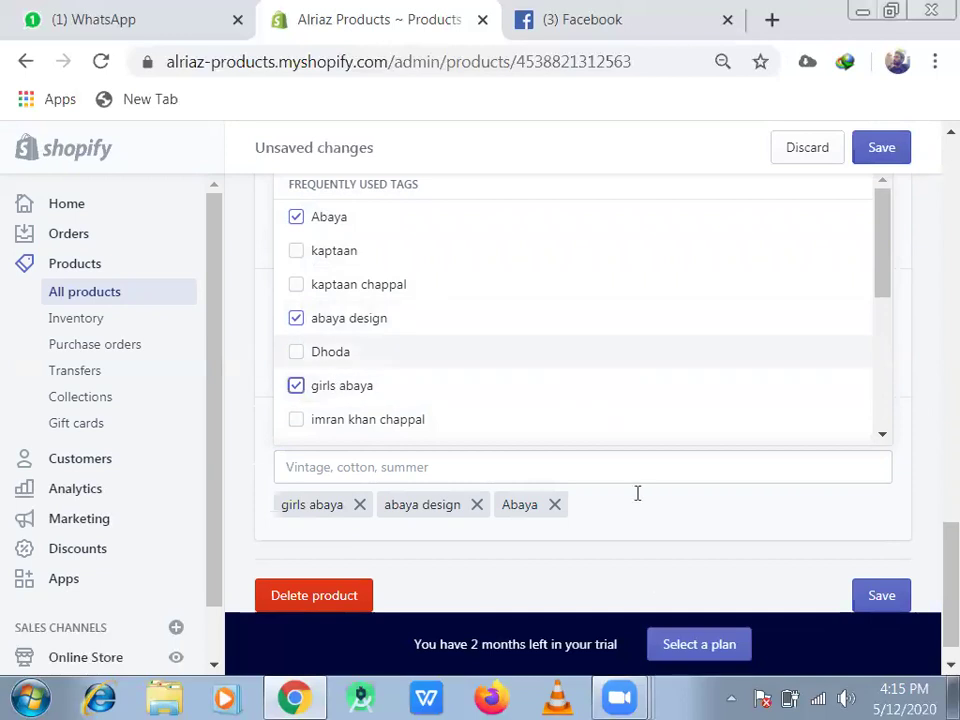
left_click(868, 597)
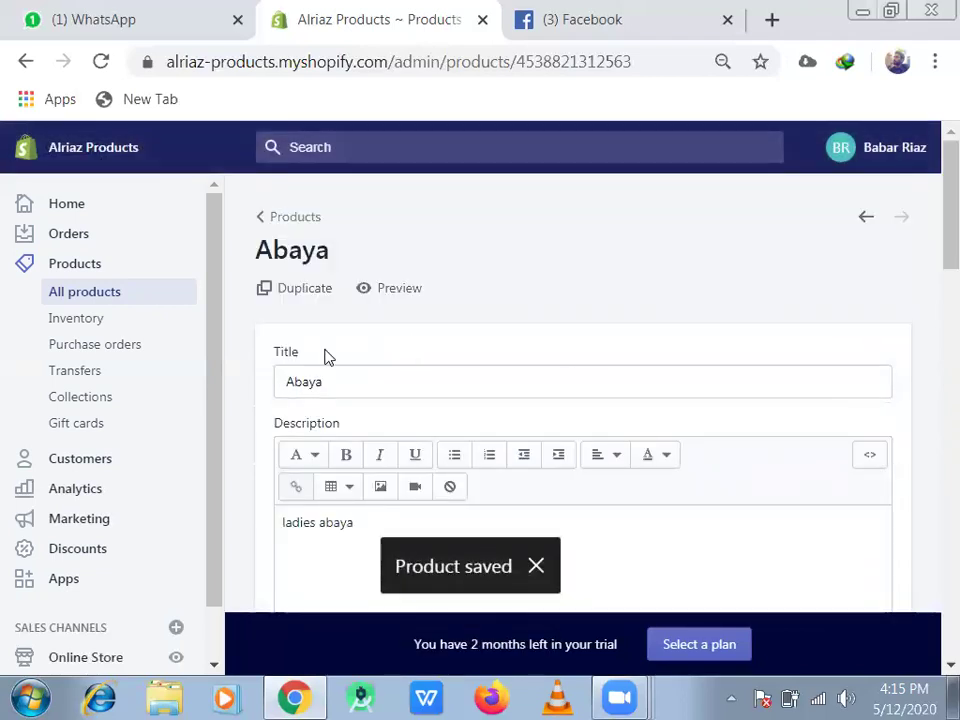
- Open the Ladies Abaya collection that has no conditions from the collections list and review its products in the online store
left_click(138, 395)
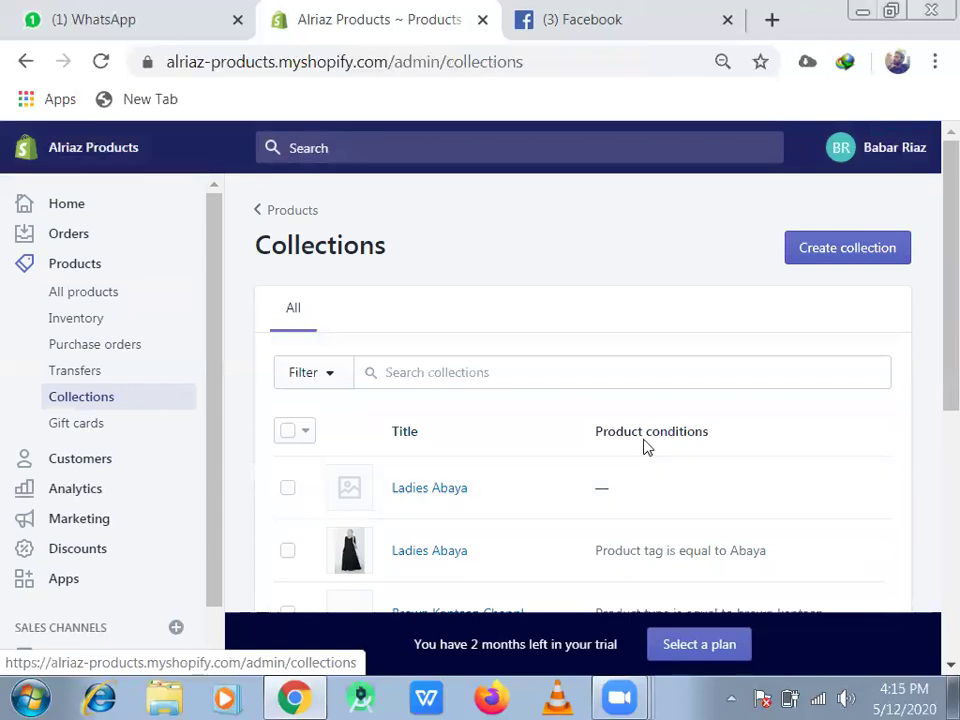
left_click_drag(944, 298, 932, 332)
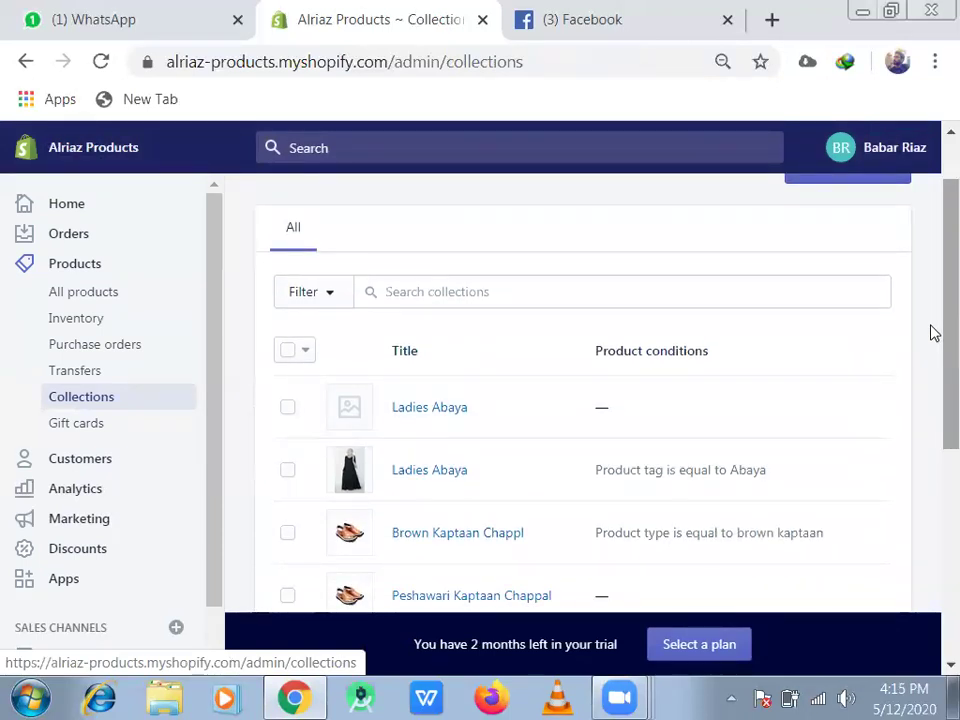
left_click(424, 409)
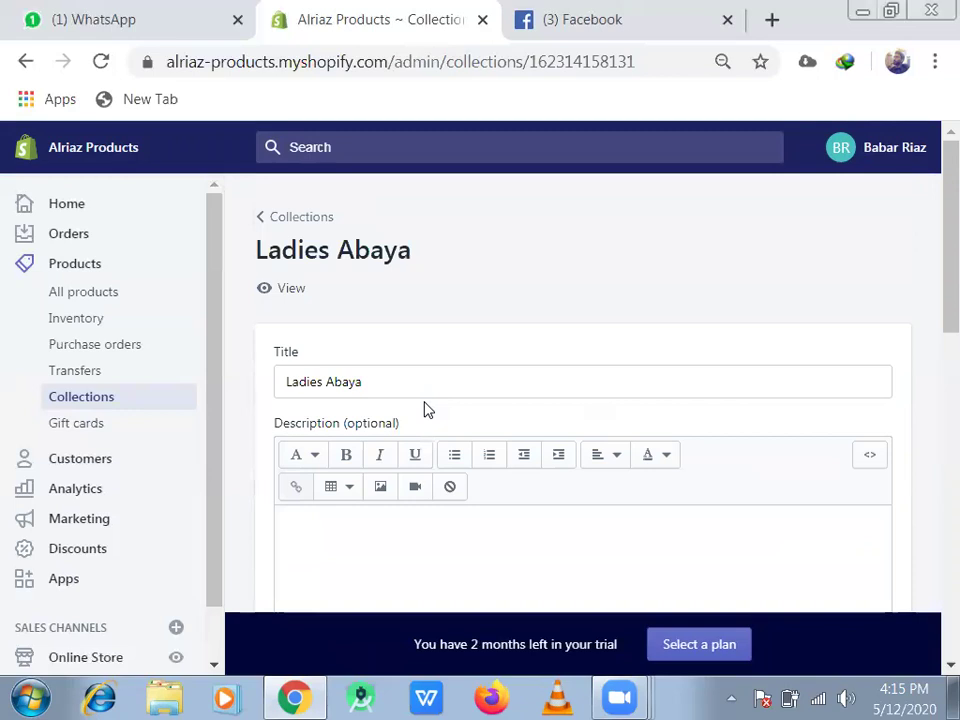
left_click(290, 290)
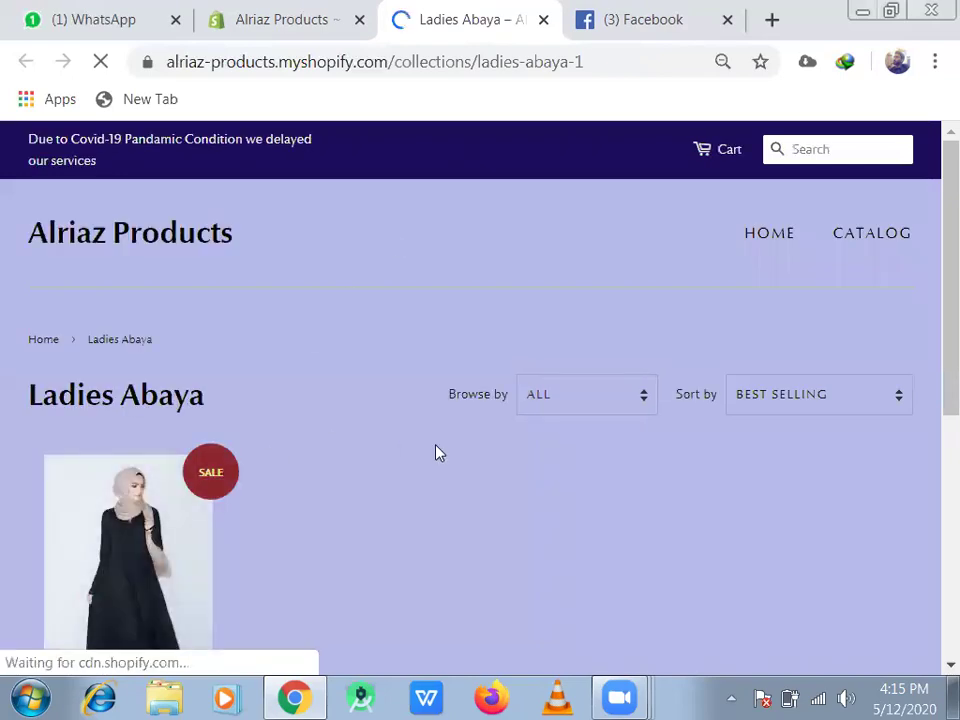
scroll(932, 313, "down", 3)
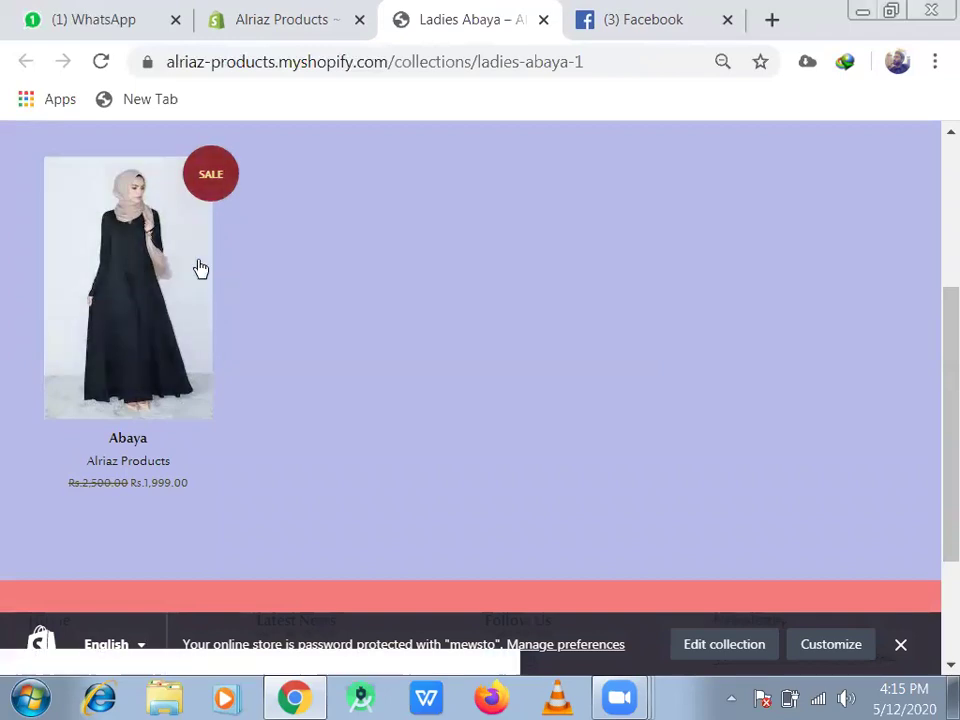
scroll(932, 330, "up", 3)
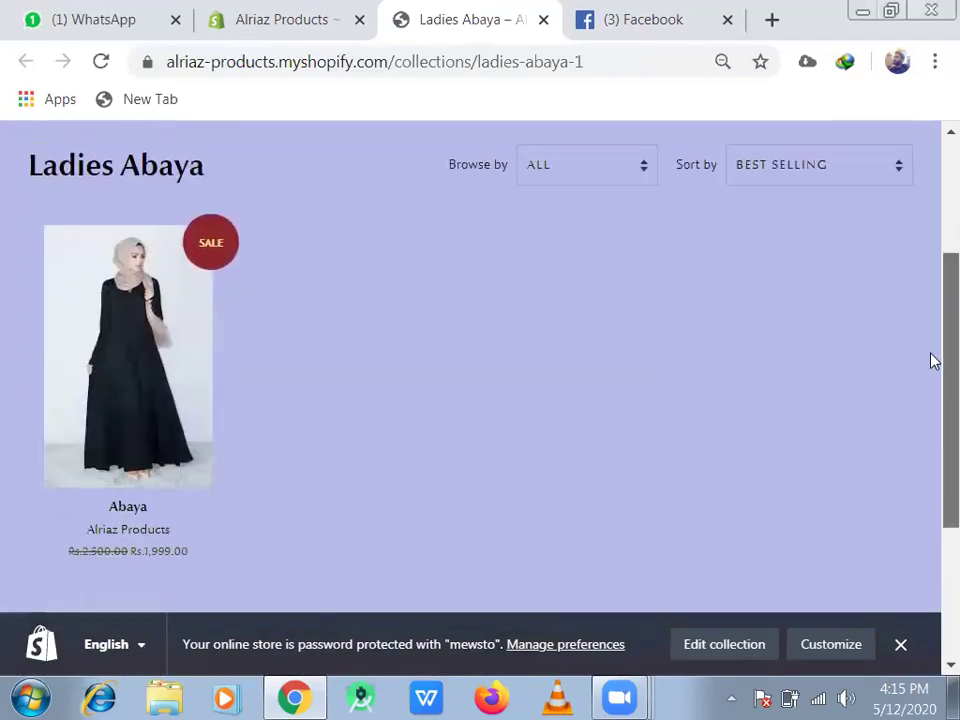
scroll(932, 266, "up", 1)
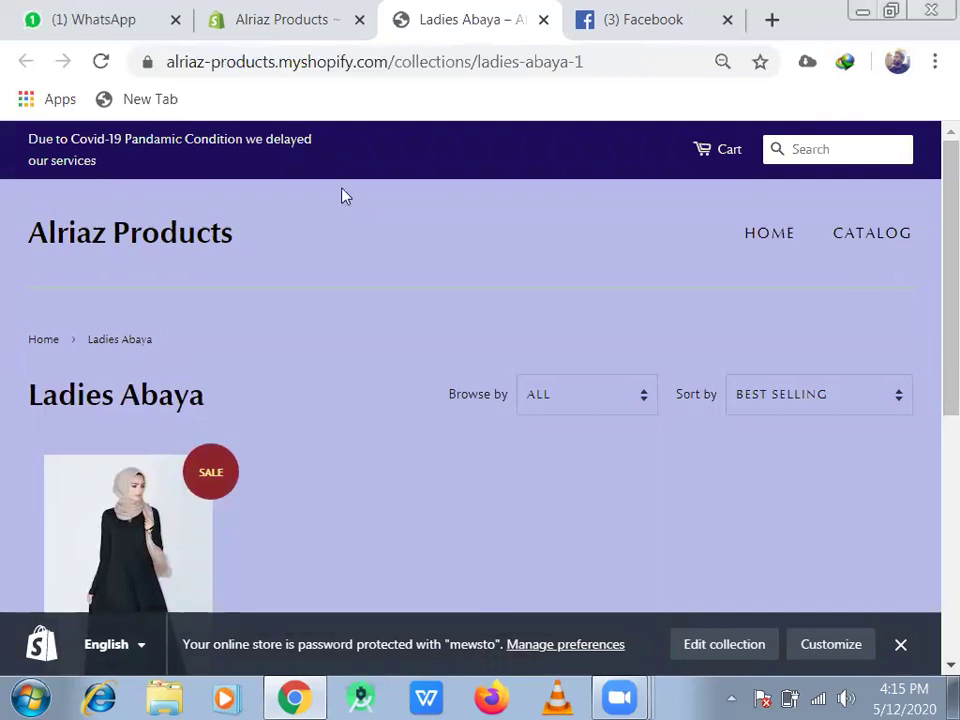
key("ctrl+shift+Tab")
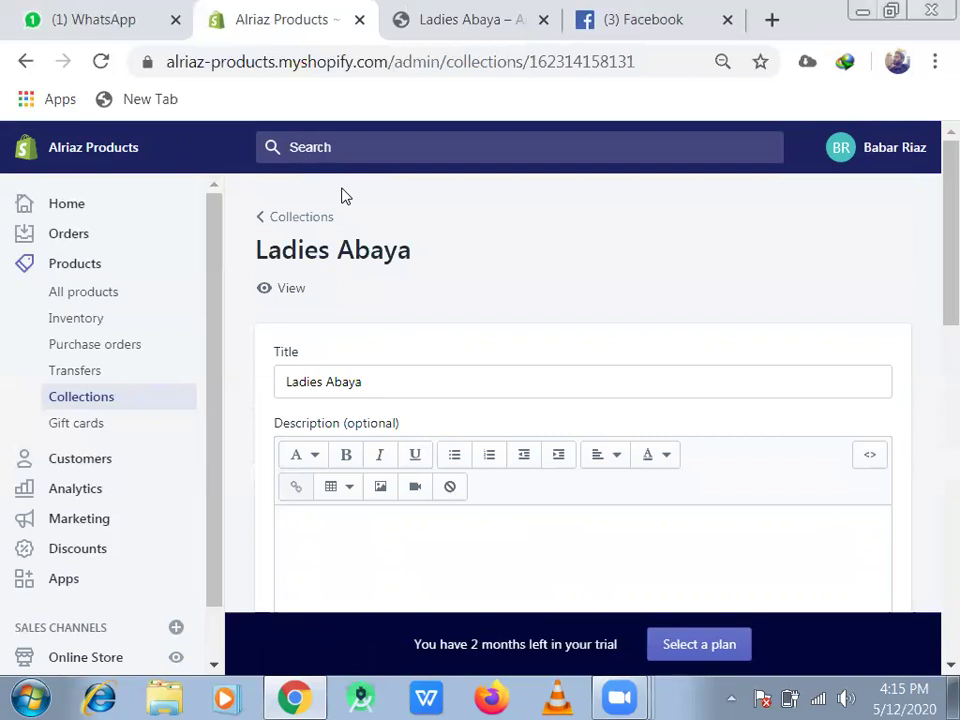
- Start a new collection and title it Girl's Abaya
left_click(148, 409)
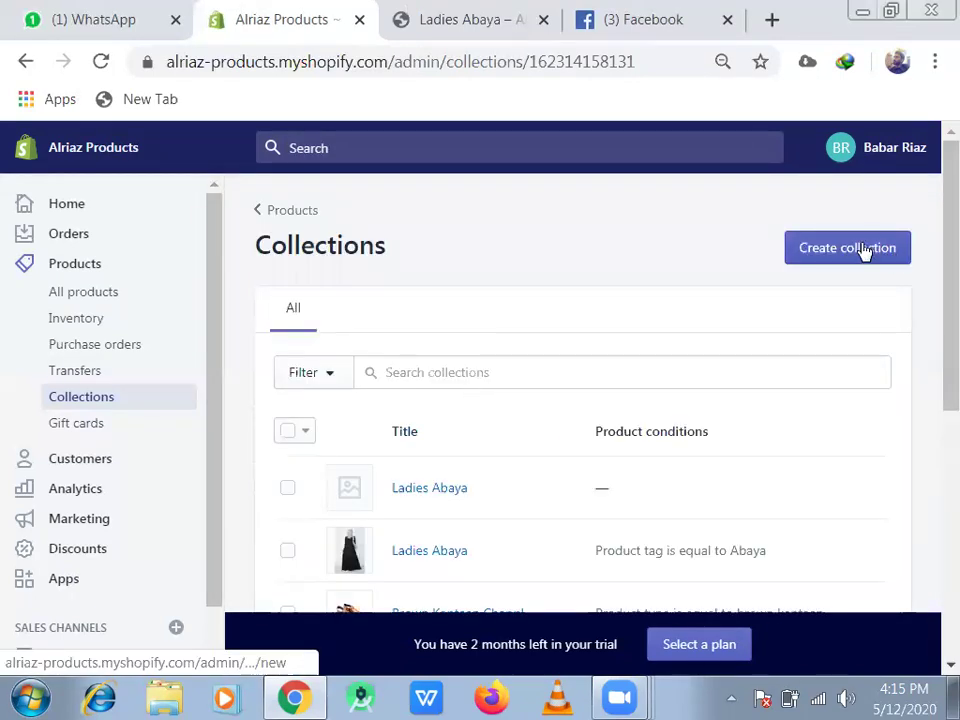
left_click(862, 253)
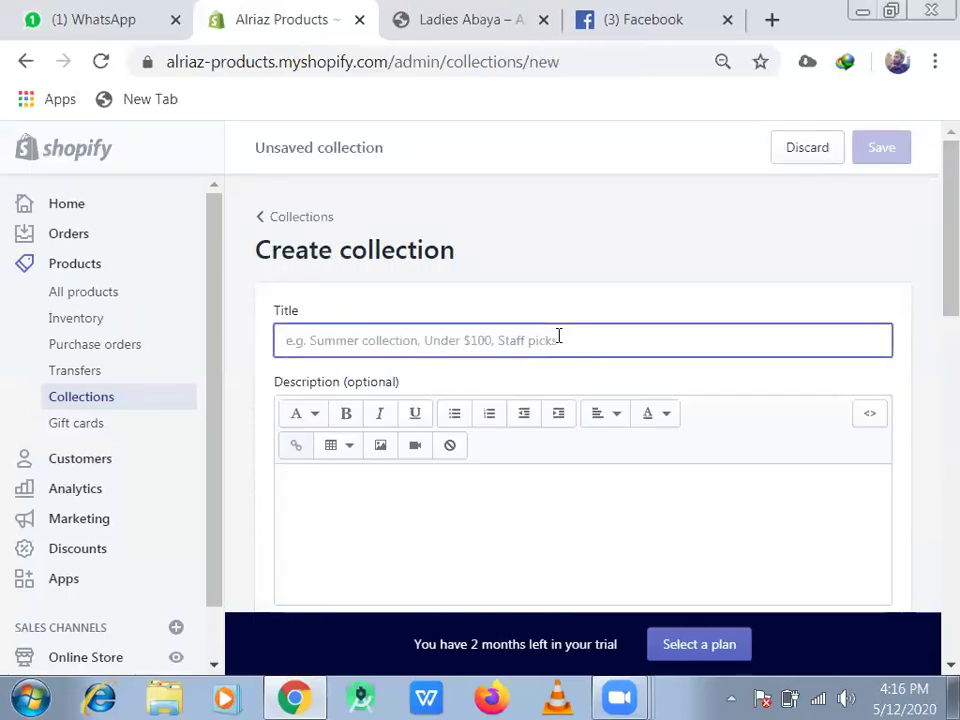
type("Gir")
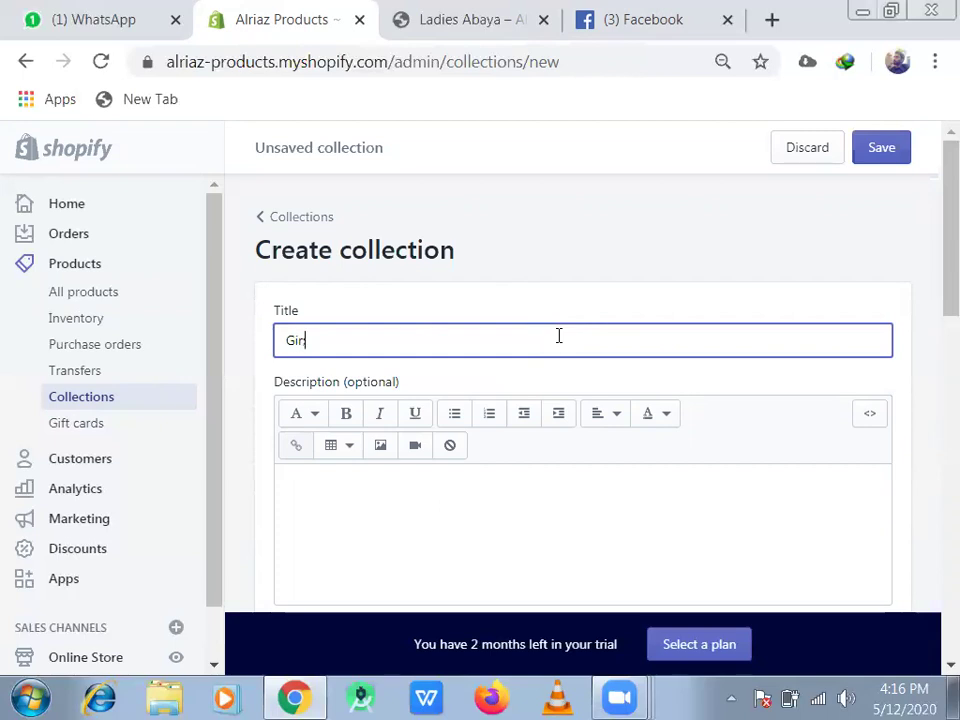
type("l's")
type("'s")
type(" Abaya")
left_click(482, 538)
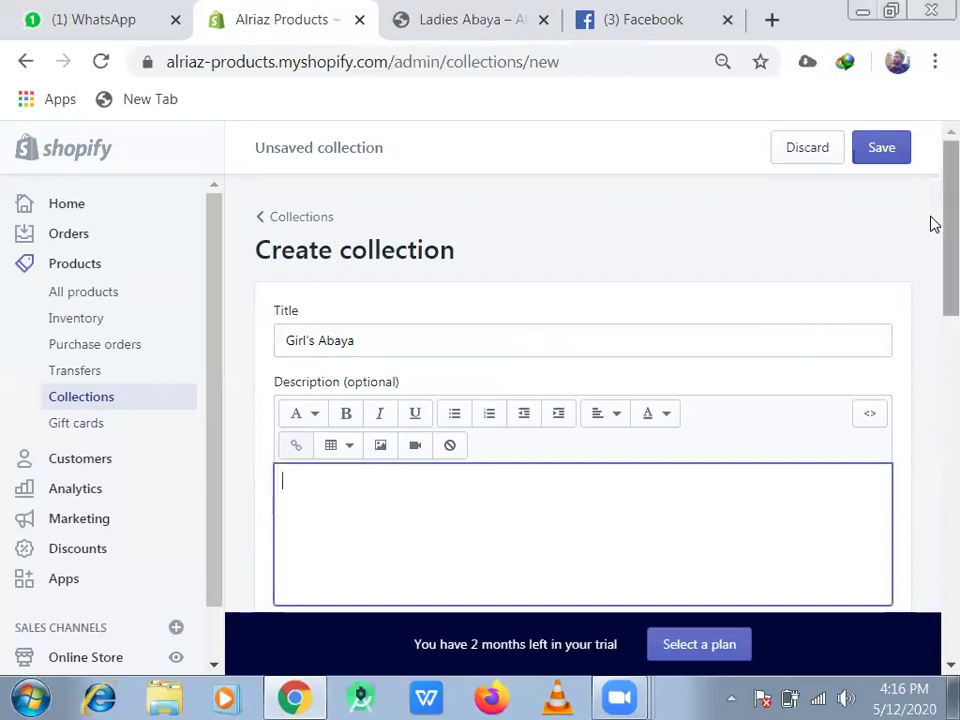
- Set the automated collection's condition to product price is greater than Rs 2000
scroll(932, 250, "down", 2)
scroll(932, 300, "down", 2)
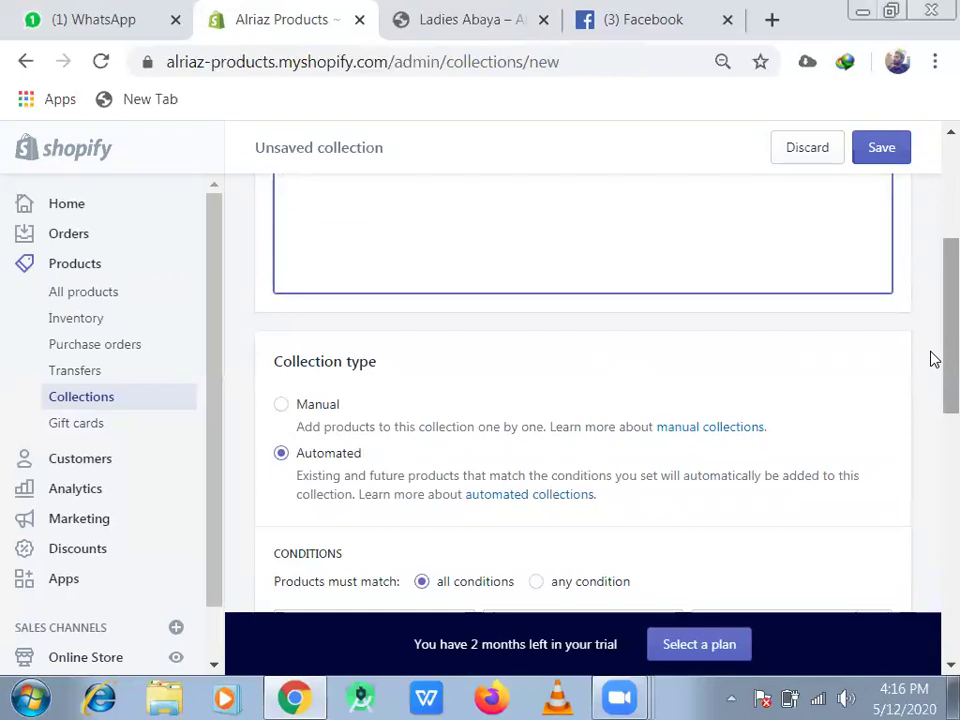
scroll(932, 342, "down", 1)
scroll(932, 342, "down", 1)
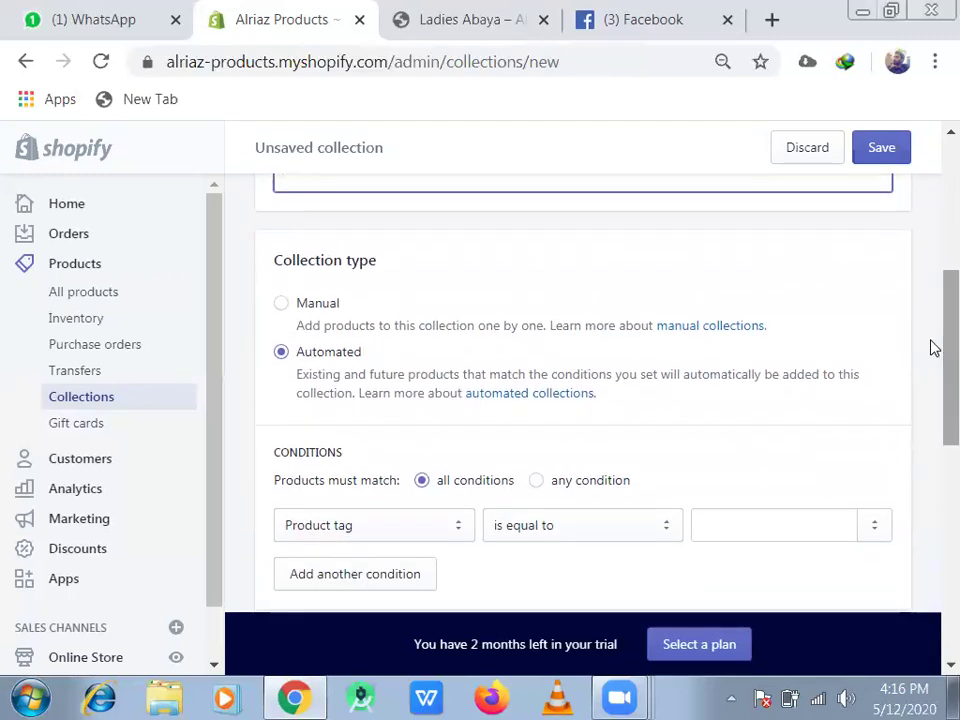
scroll(931, 360, "down", 2)
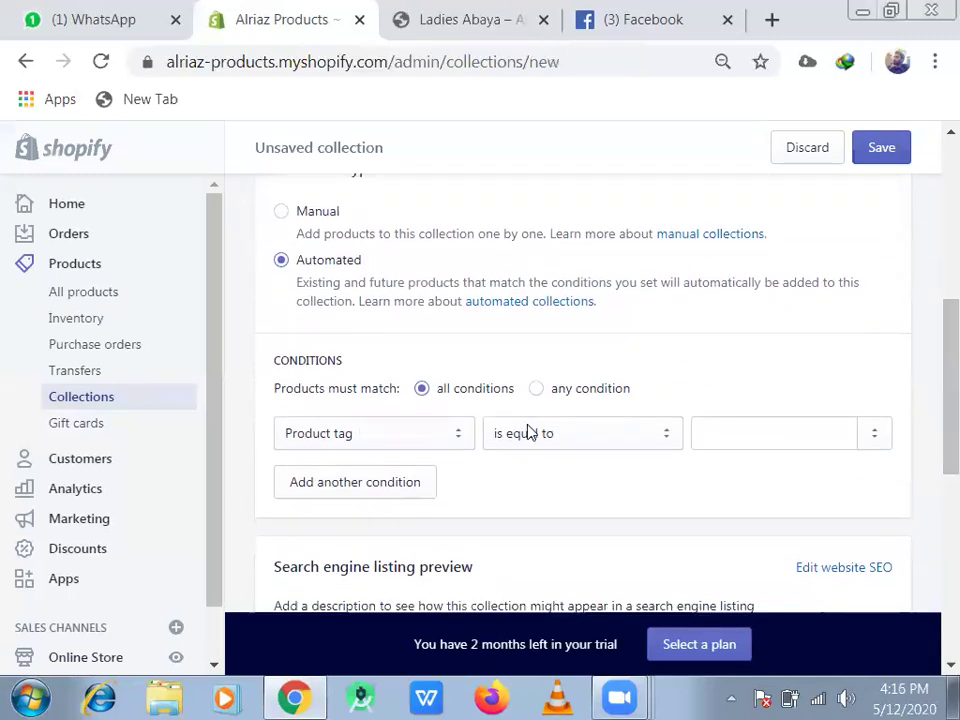
left_click(437, 435)
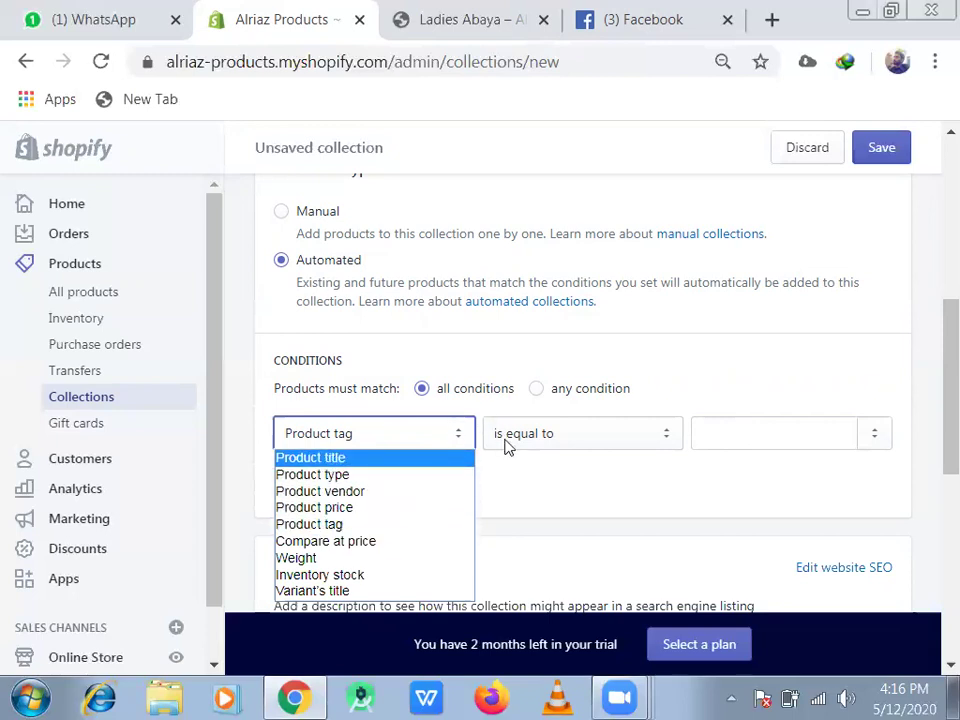
left_click(354, 507)
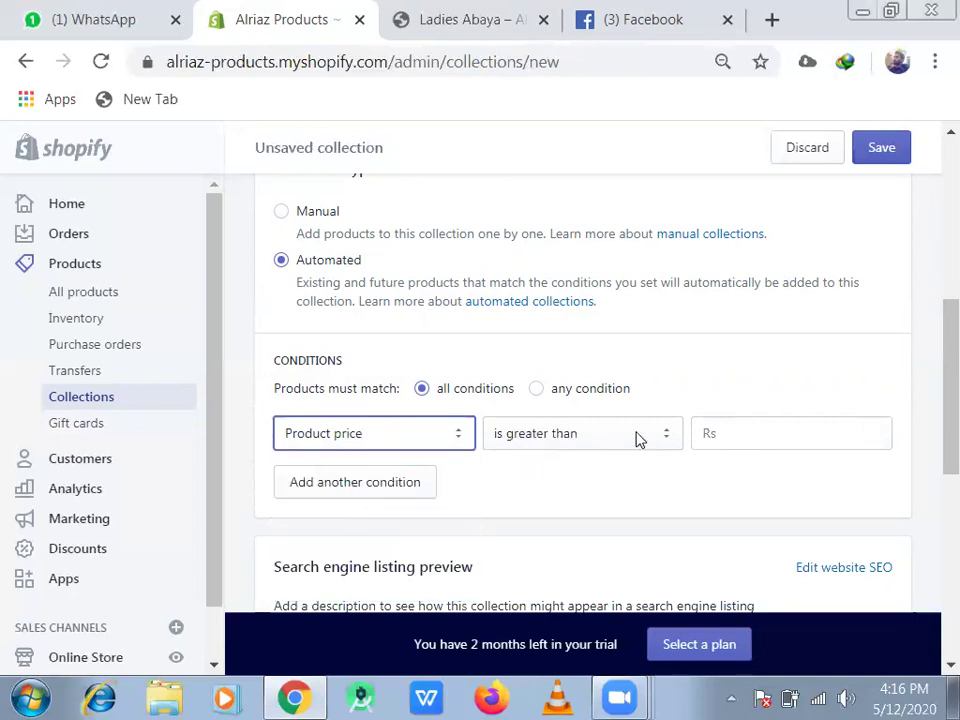
left_click(729, 432)
type("2000")
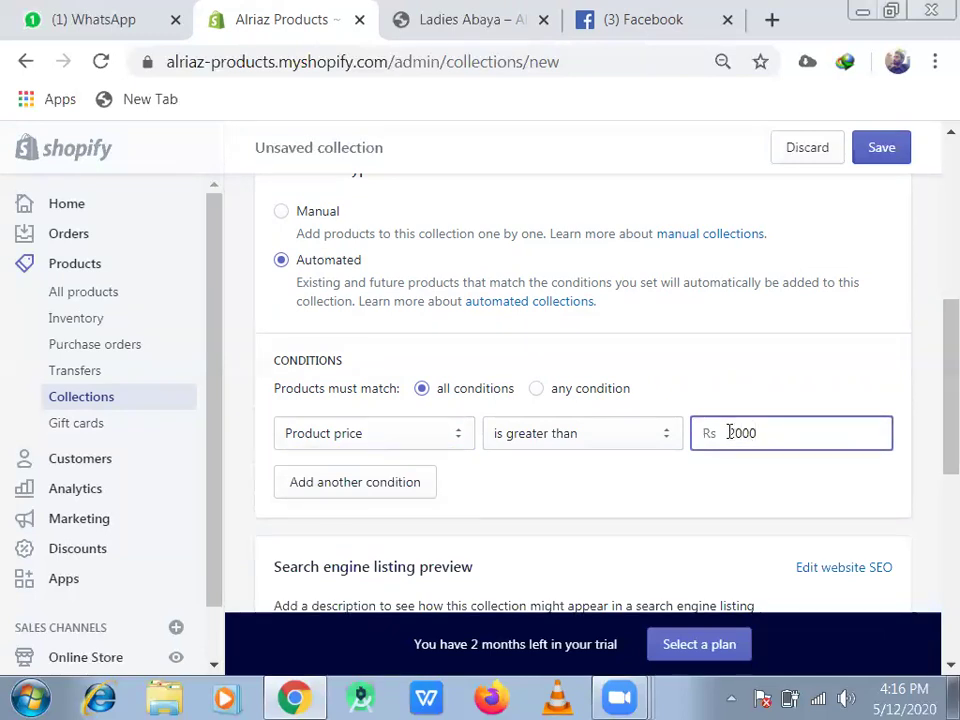
- Set the automated collection's condition to product title contains Abaya
left_click(455, 435)
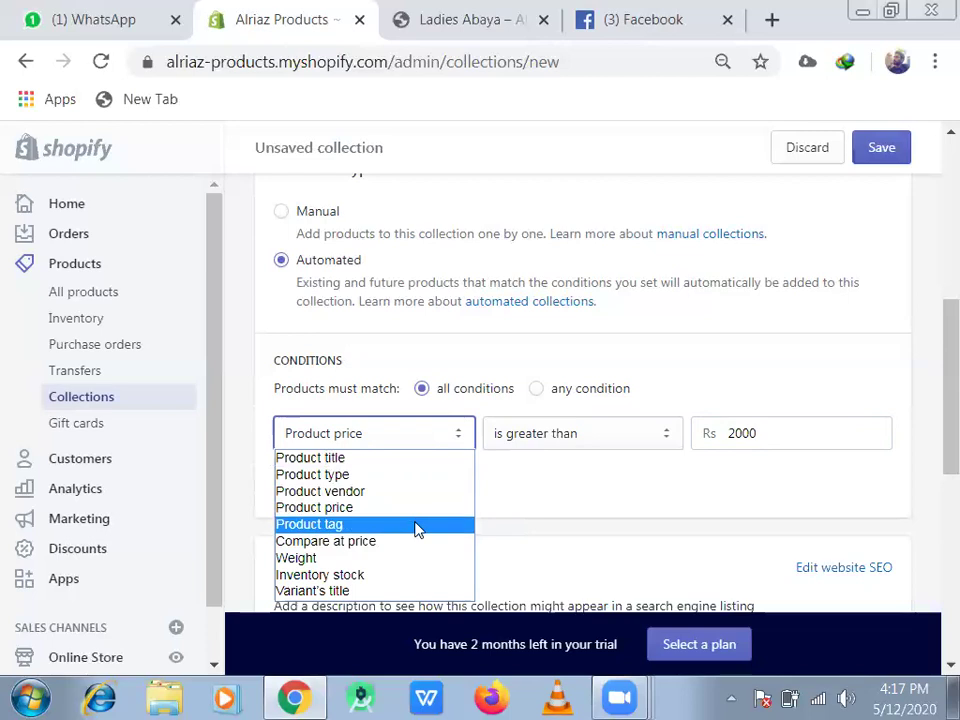
left_click(363, 460)
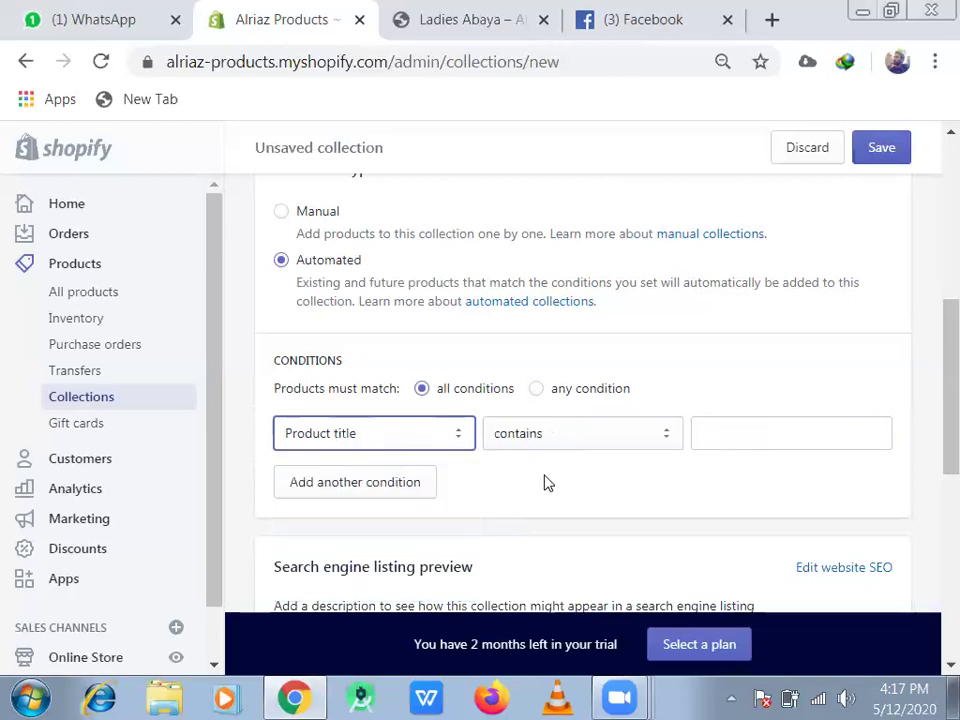
left_click(729, 433)
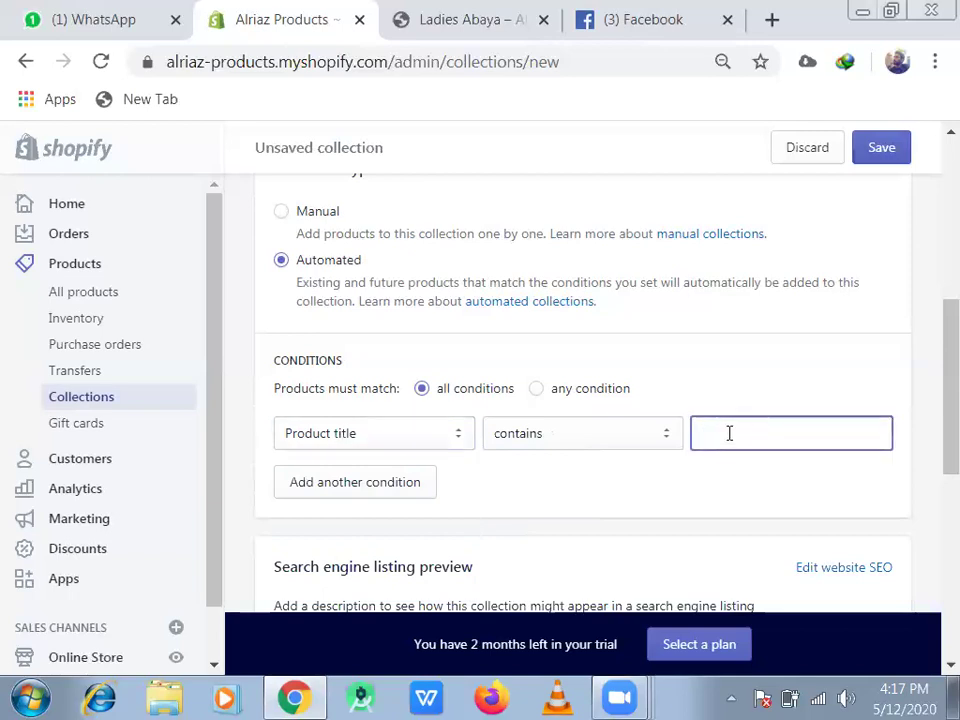
type("Abaya")
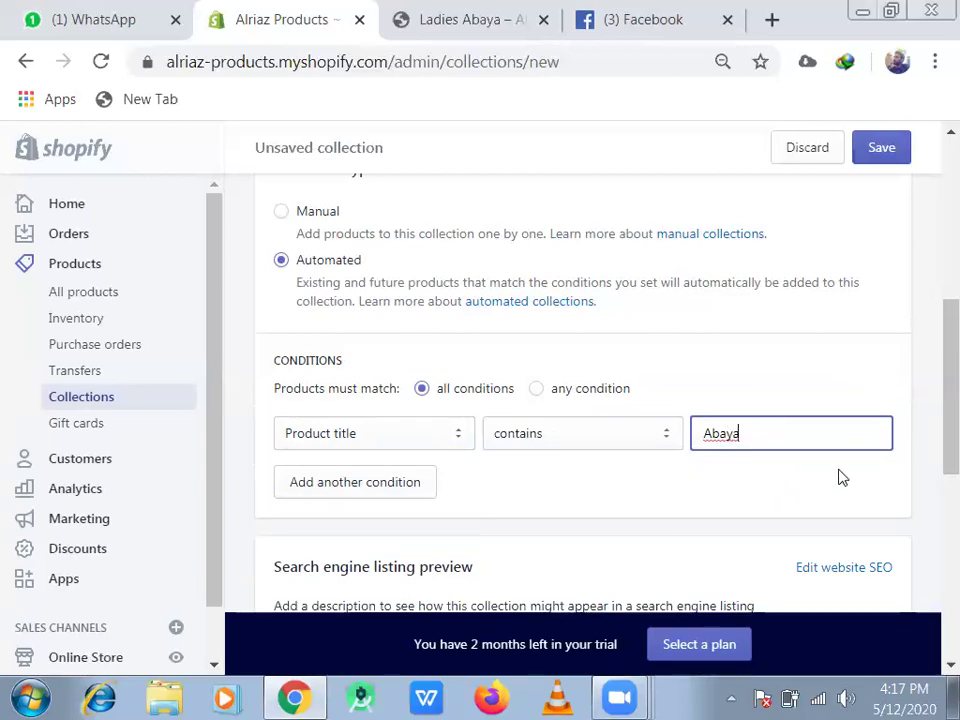
- Add the picture abbba from the kaptaan chappal folder as the collection image and save the collection
scroll(930, 370, "down", 3)
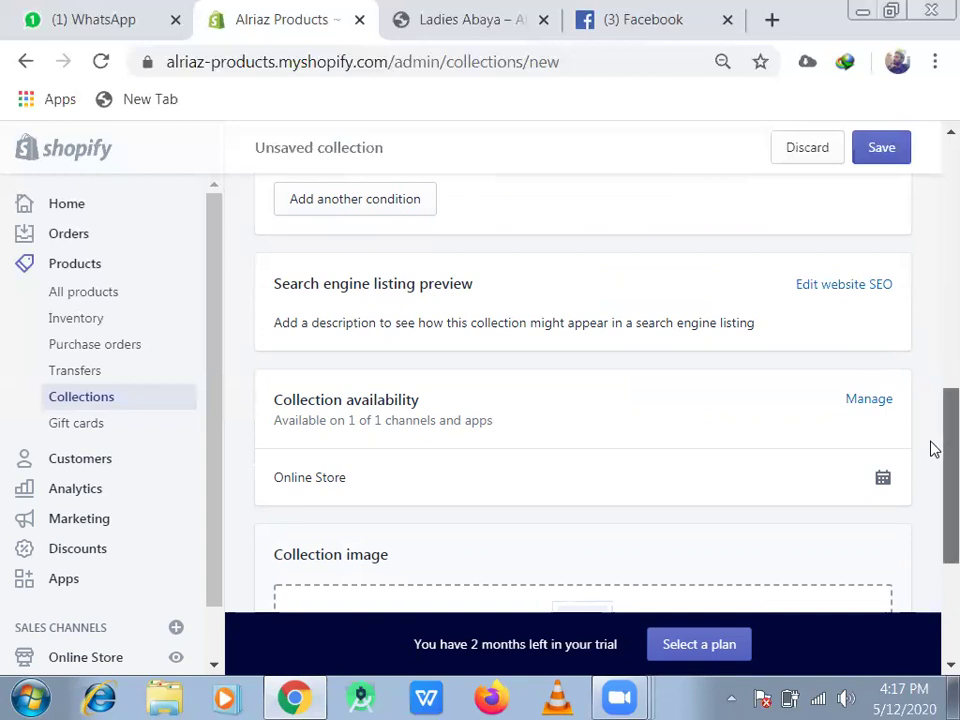
scroll(932, 450, "down", 2)
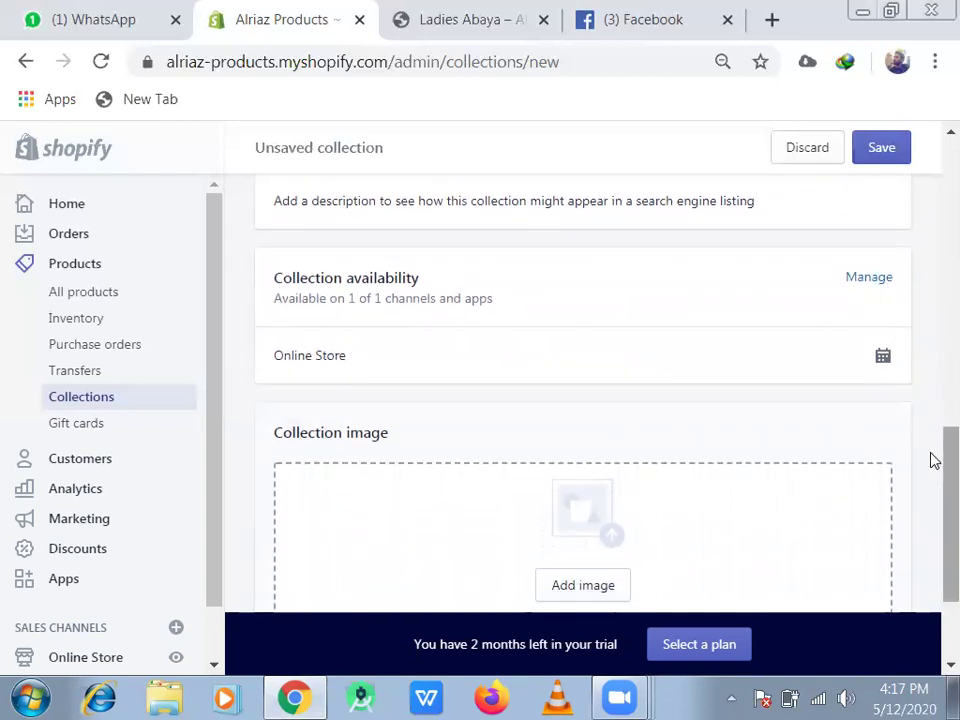
scroll(932, 489, "down", 2)
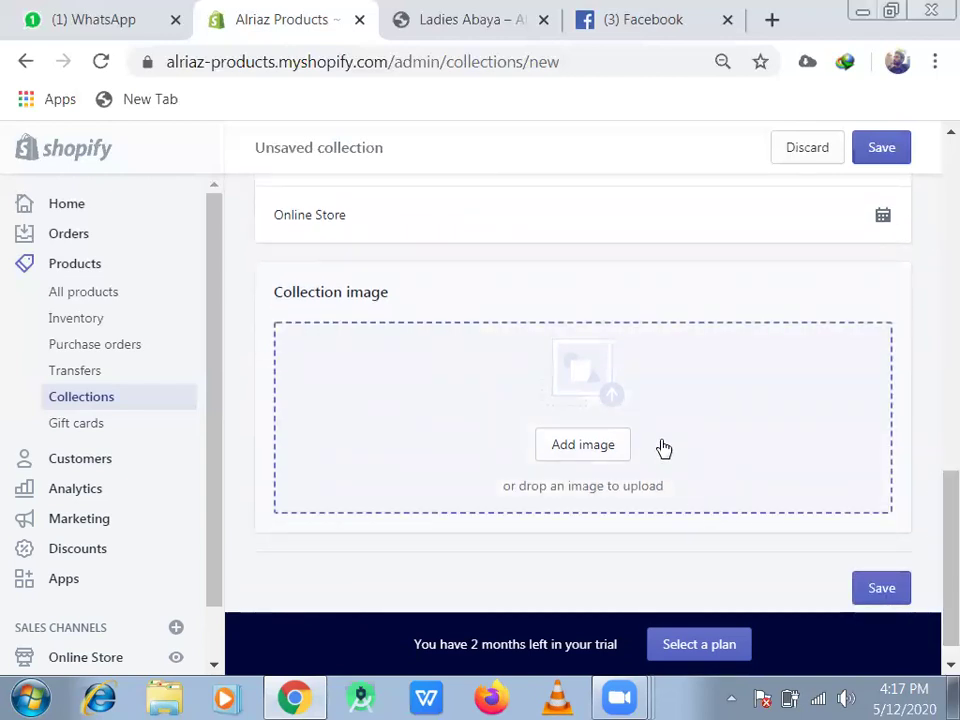
left_click(663, 449)
left_click_drag(713, 148, 713, 229)
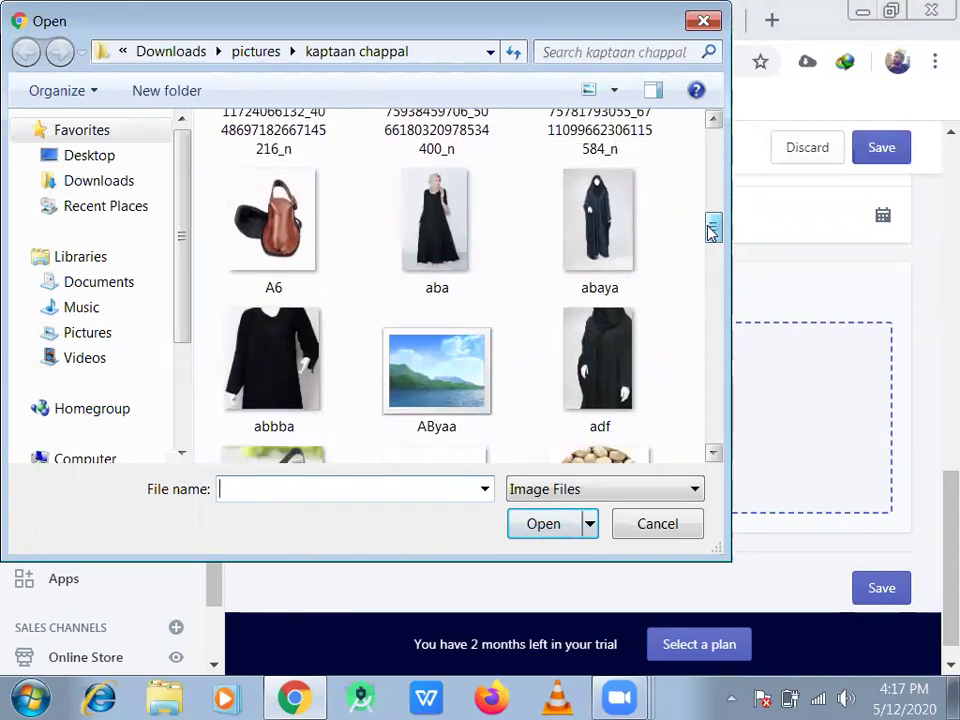
left_click(314, 373)
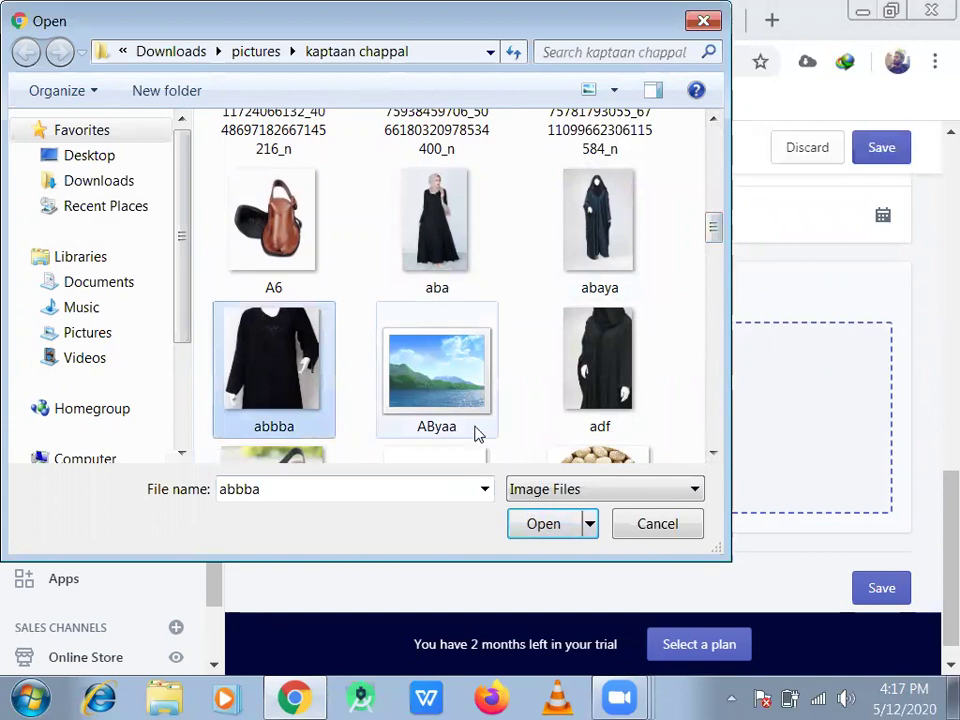
left_click(541, 525)
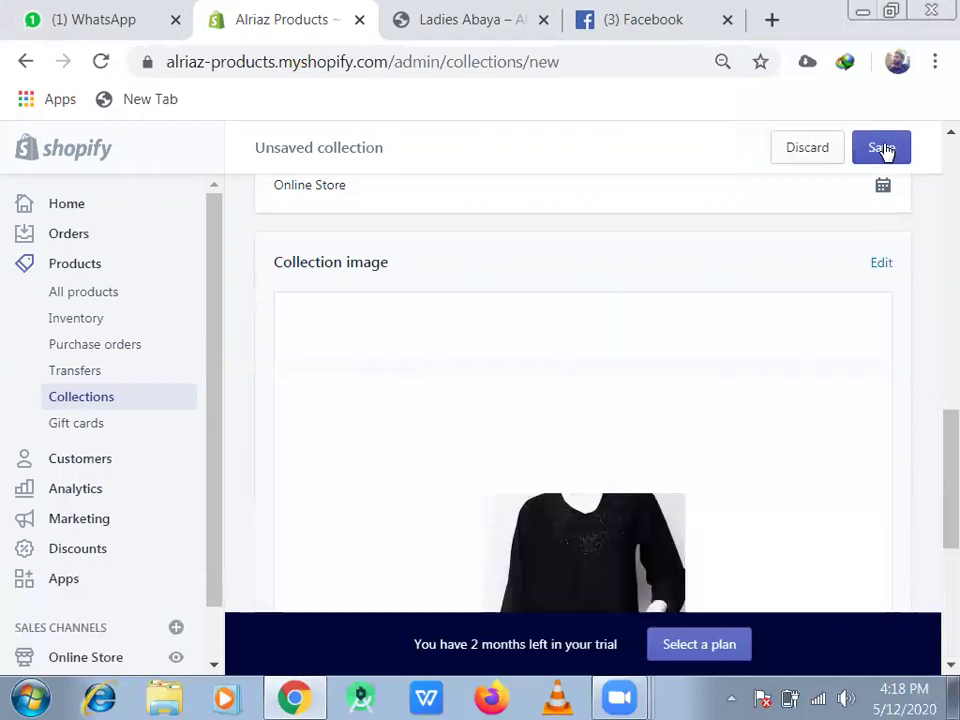
left_click(882, 148)
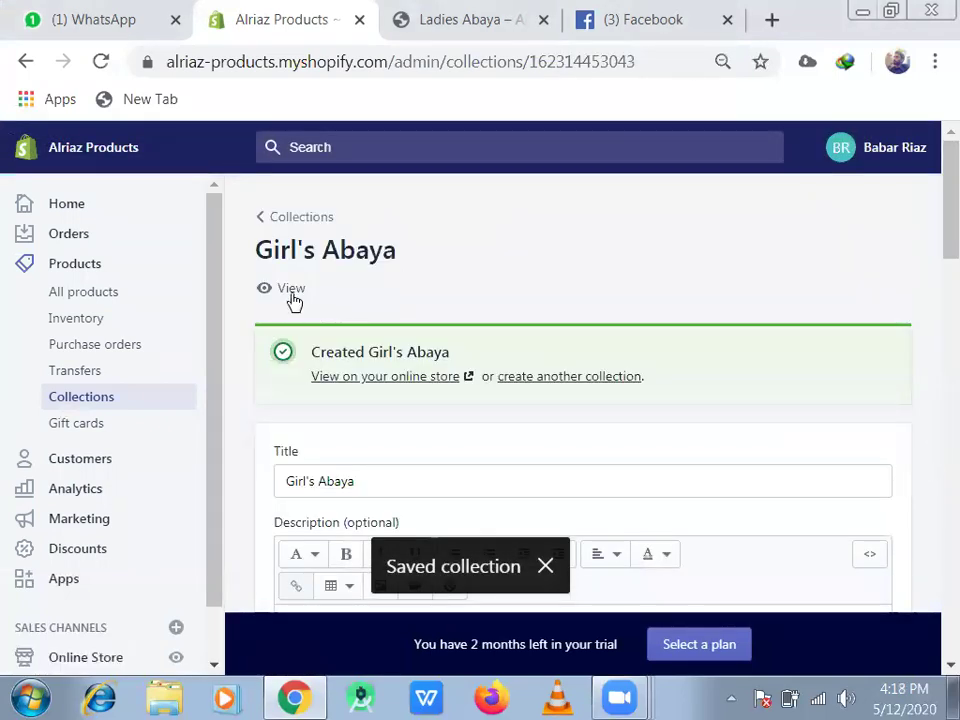
- View the Girl's Abaya collection in the online store and look over its listed products
left_click(380, 378)
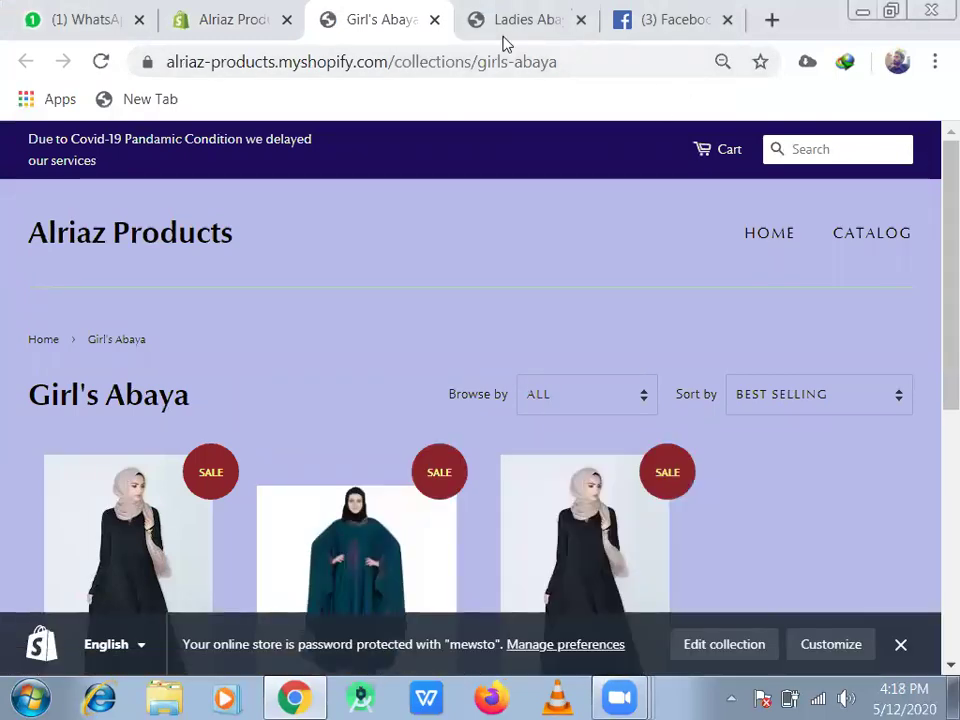
scroll(934, 313, "down", 3)
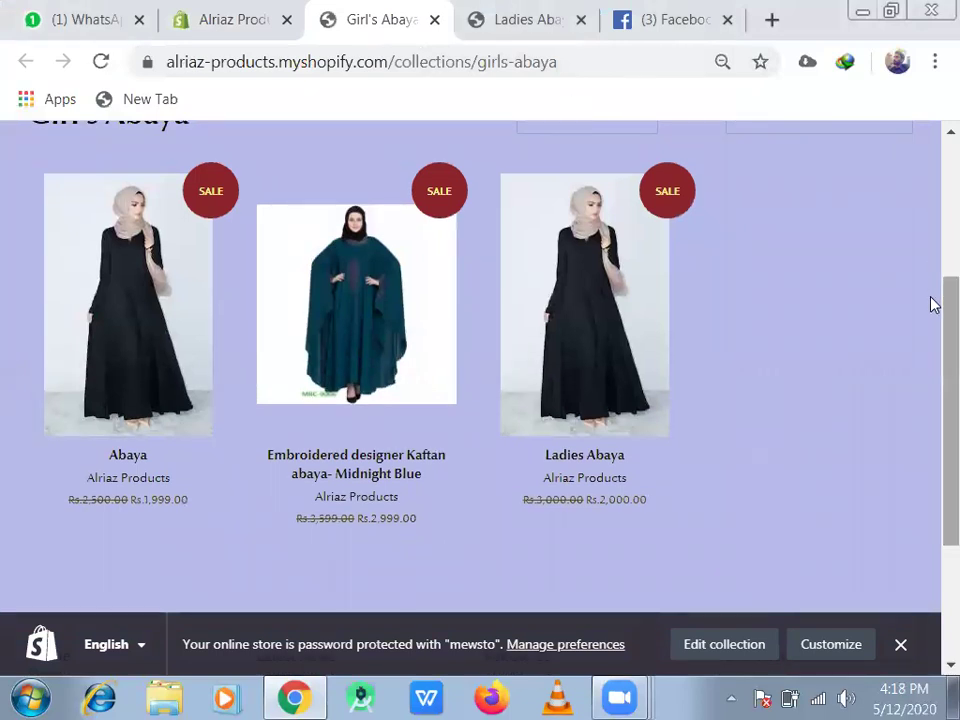
scroll(933, 305, "up", 3)
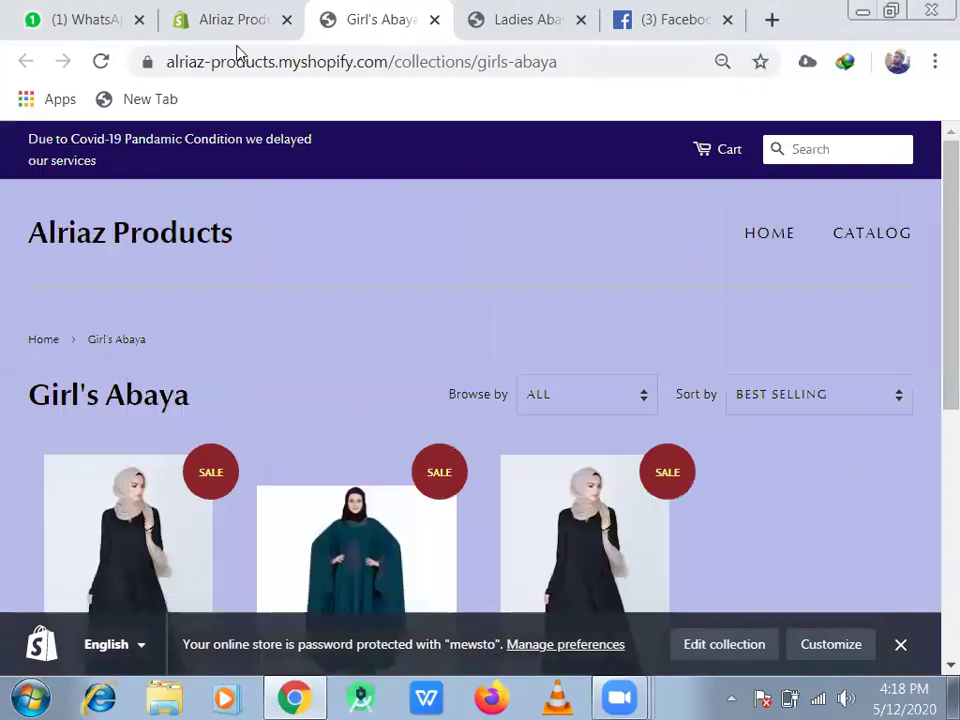
- Return to the store admin, look over the Girl's Abaya collection's details and go back to the previous page
left_click(230, 30)
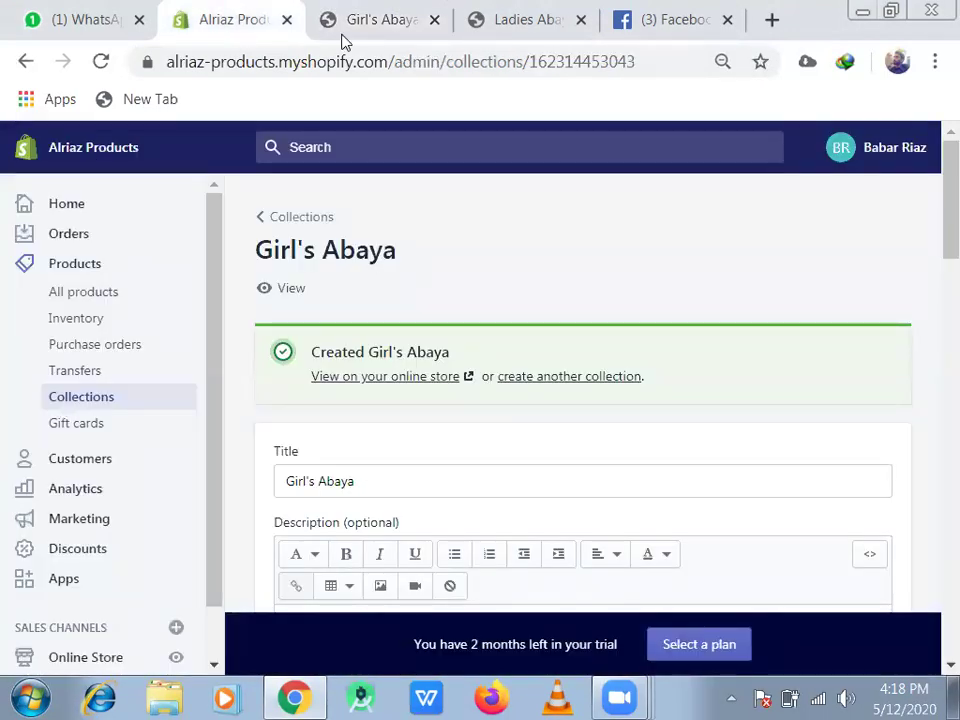
scroll(933, 273, "down", 3)
left_click_drag(930, 274, 930, 216)
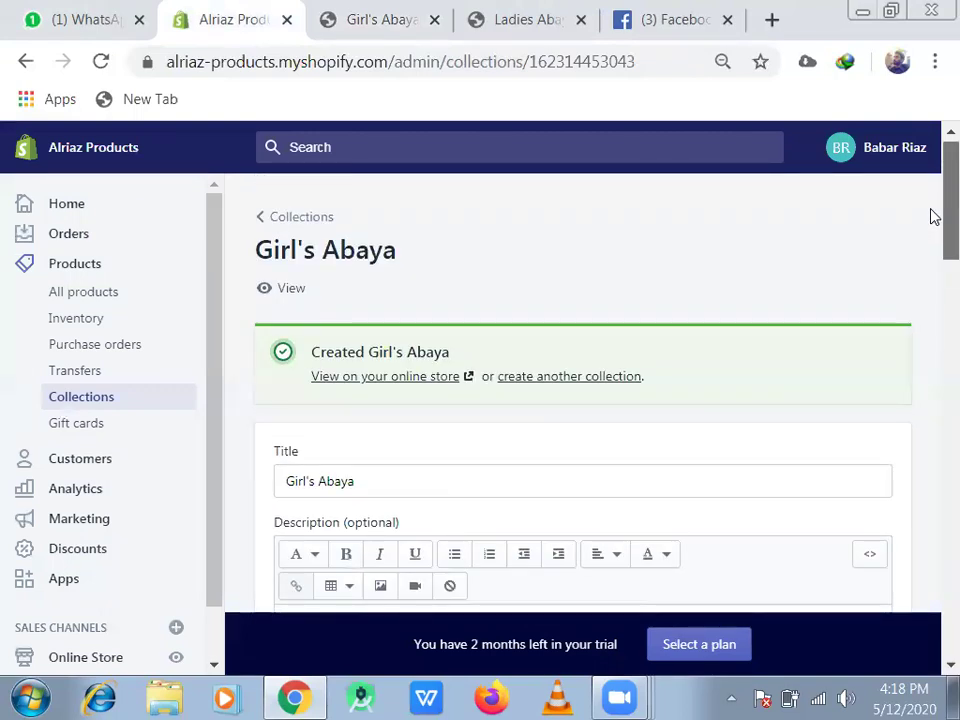
left_click(24, 62)
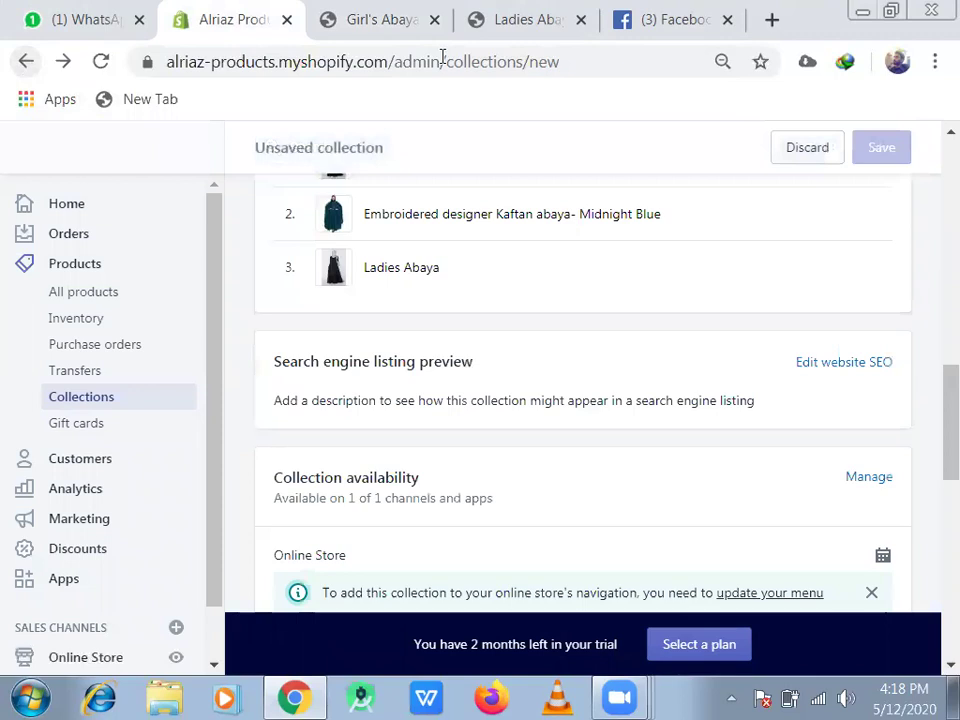
- Leave the unsaved collection form and look over the store's list of collections and their product conditions
left_click_drag(945, 418, 932, 129)
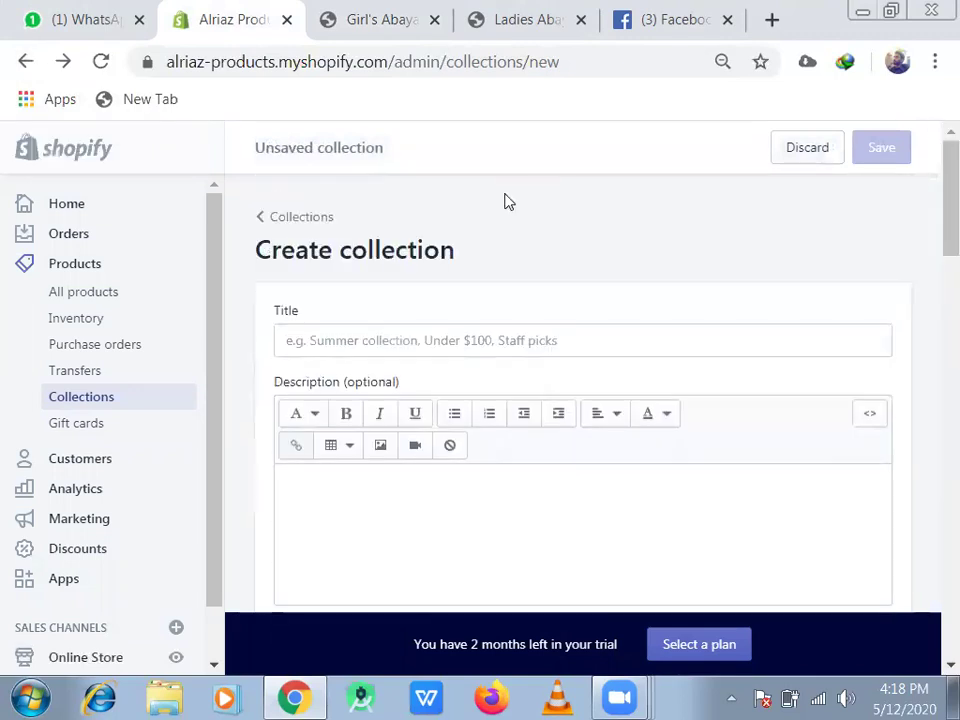
left_click(89, 403)
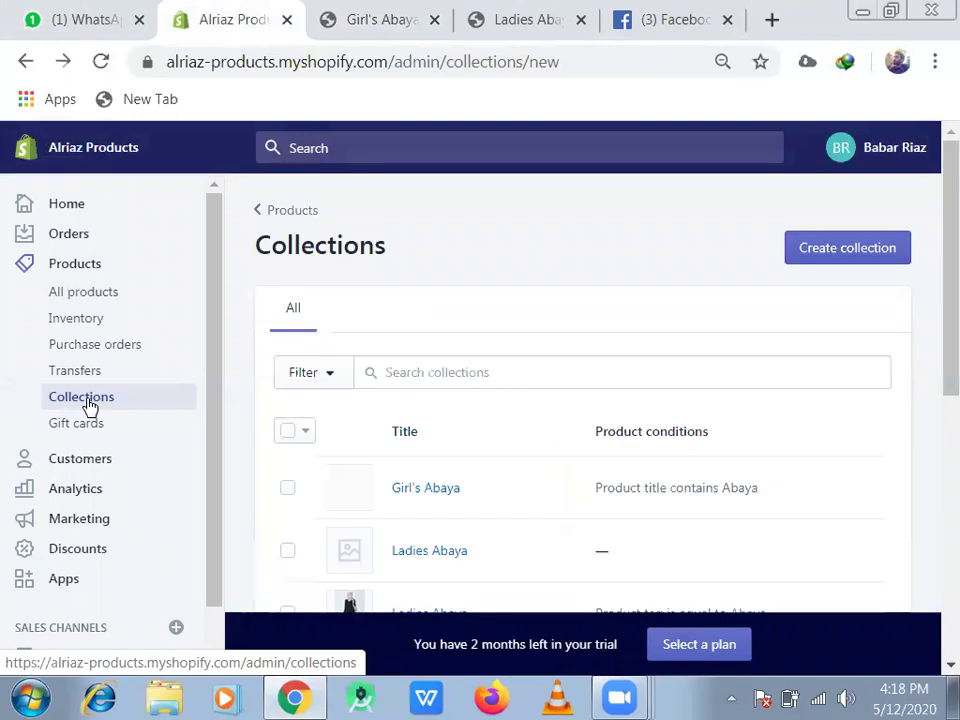
scroll(925, 305, "down", 3)
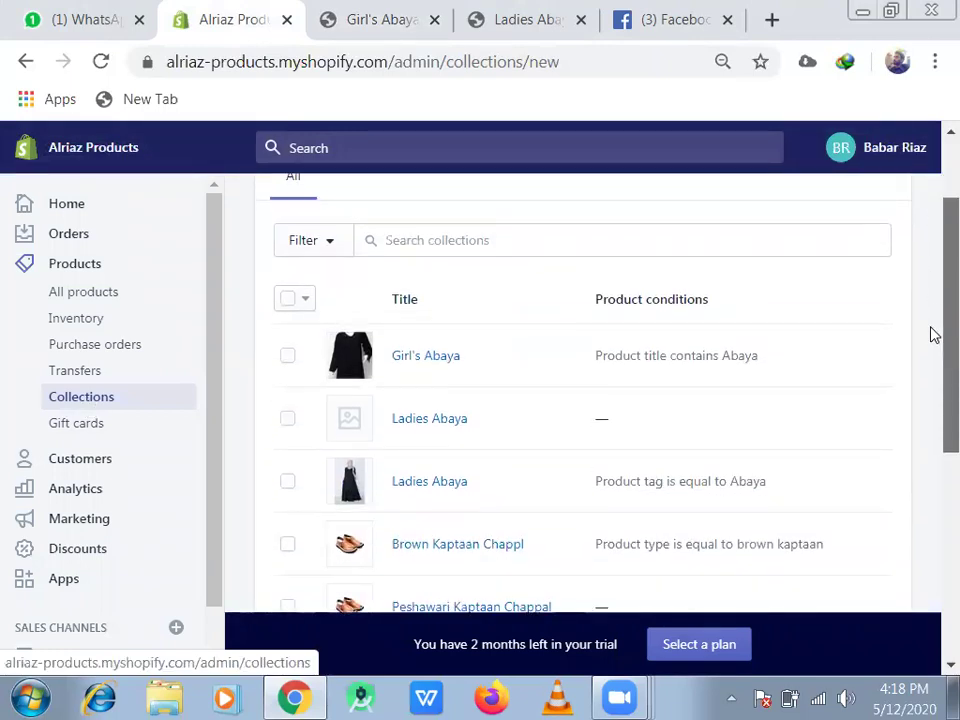
scroll(933, 356, "down", 4)
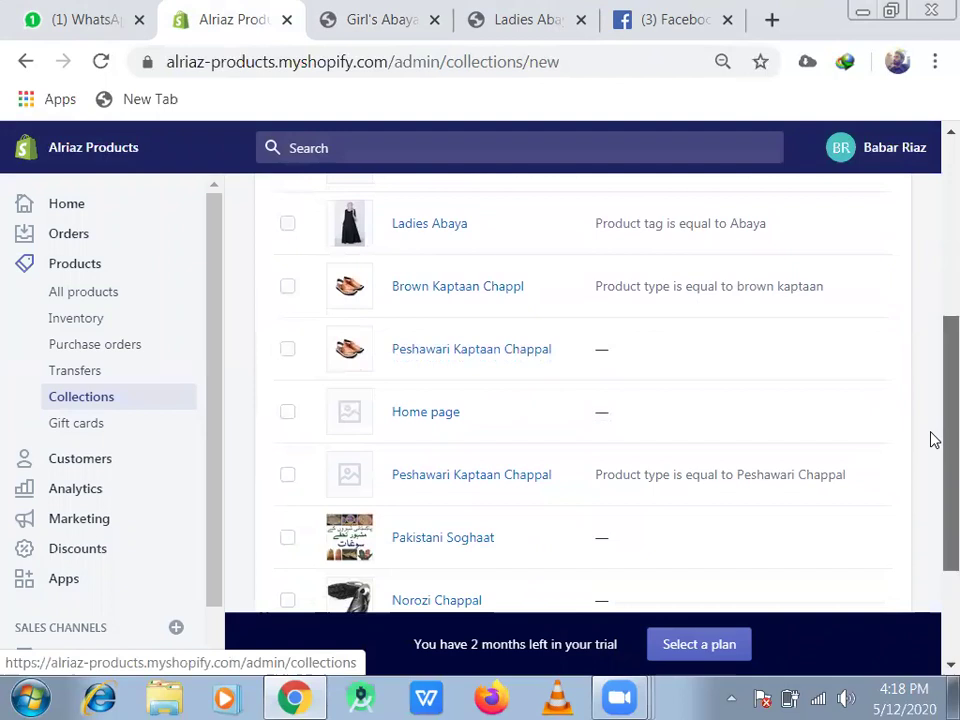
scroll(933, 477, "up", 3)
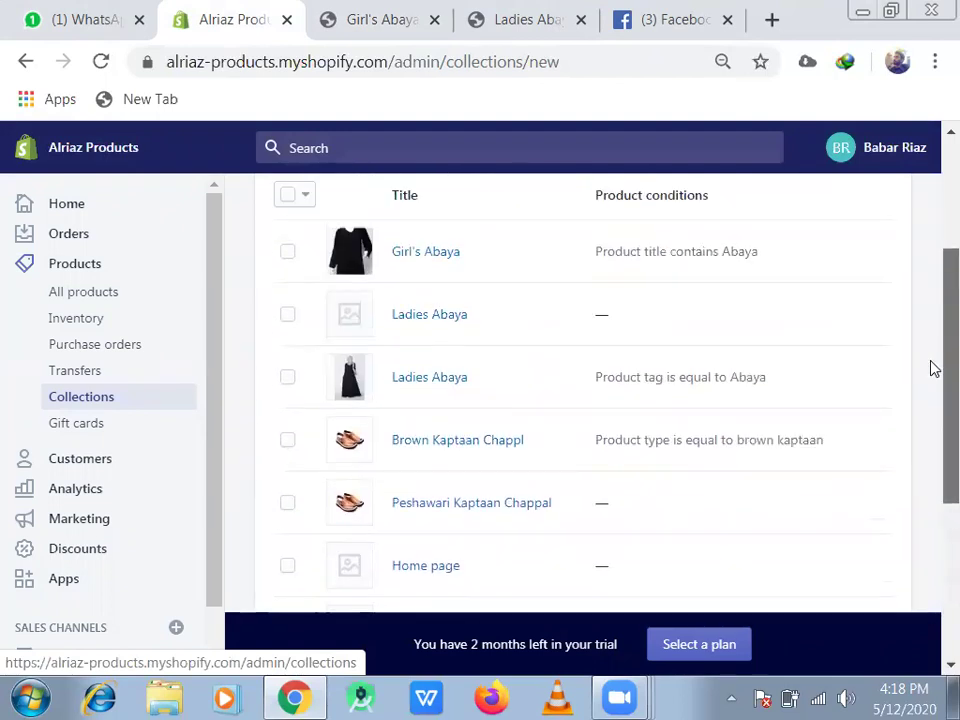
scroll(690, 380, "up", 1)
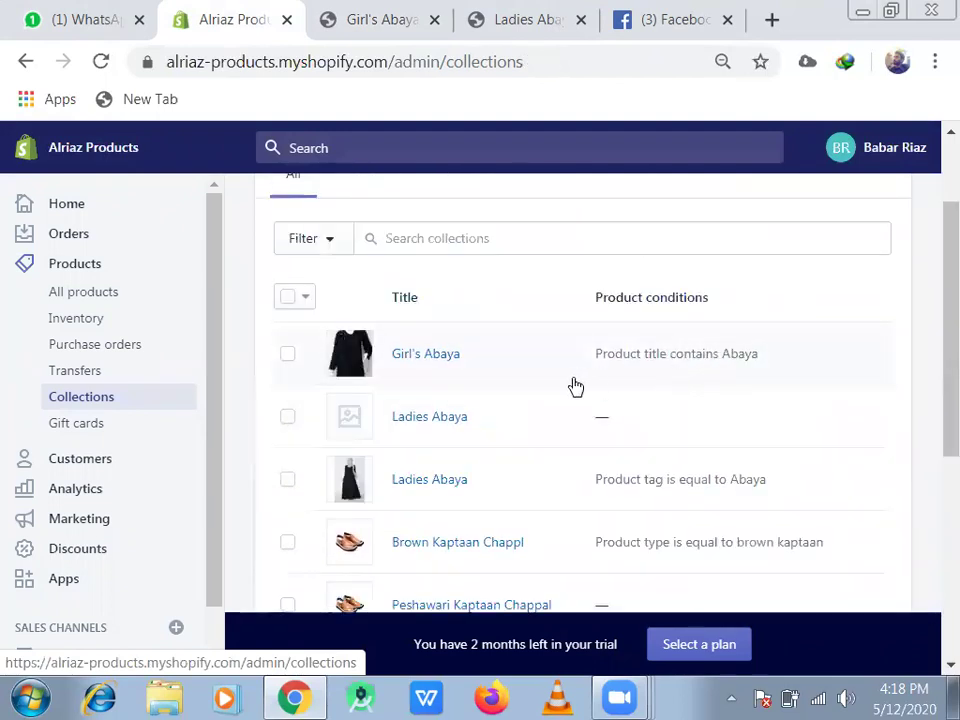
- Open the Girl's Abaya collection, view it in the online store and return to the store admin
left_click(447, 359)
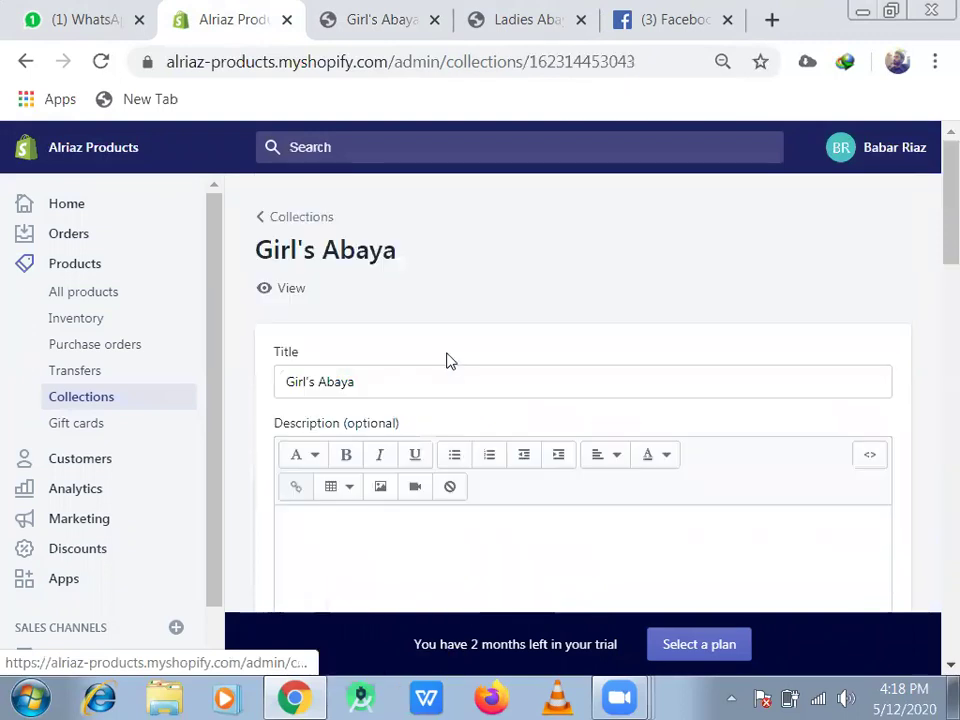
left_click(287, 289)
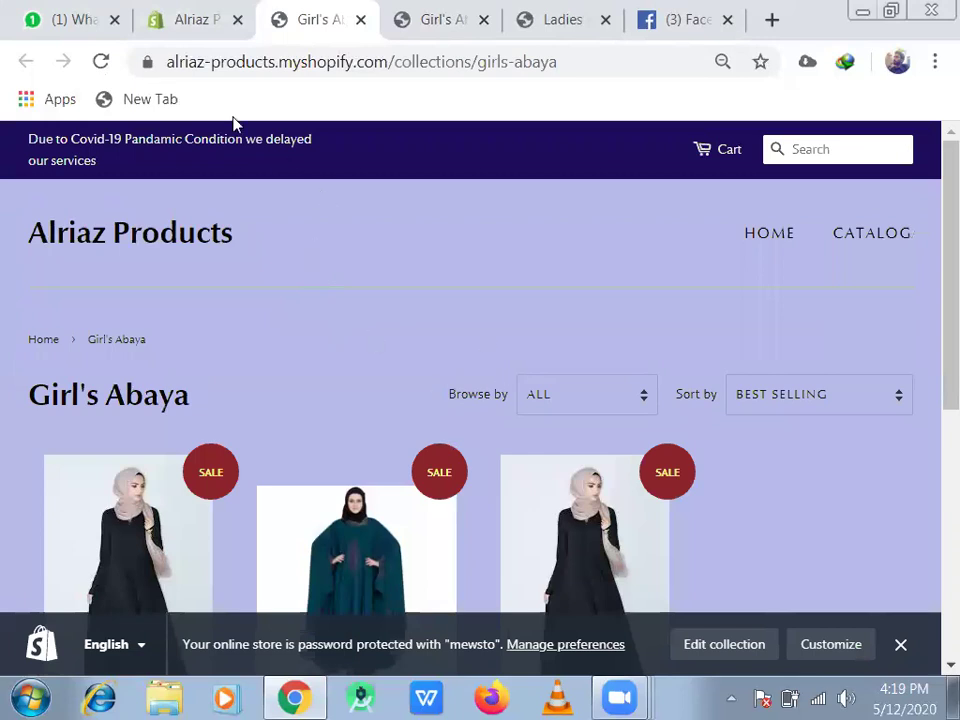
left_click(205, 36)
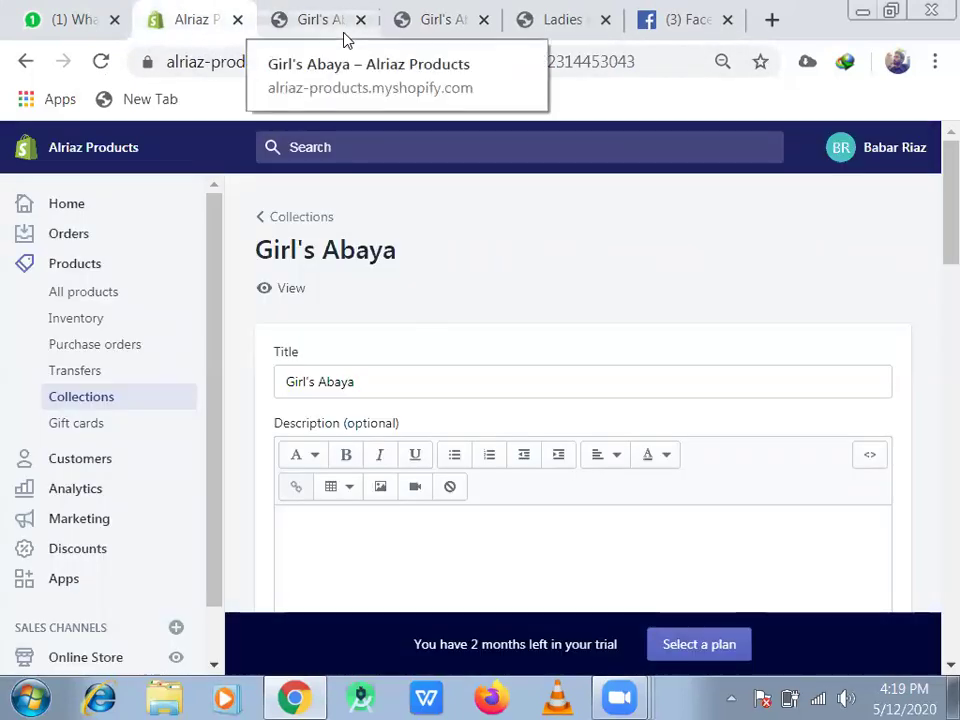
- Start a new collection from the collections list and title it "Double Shaded Kaptaan Chappal"
left_click(144, 408)
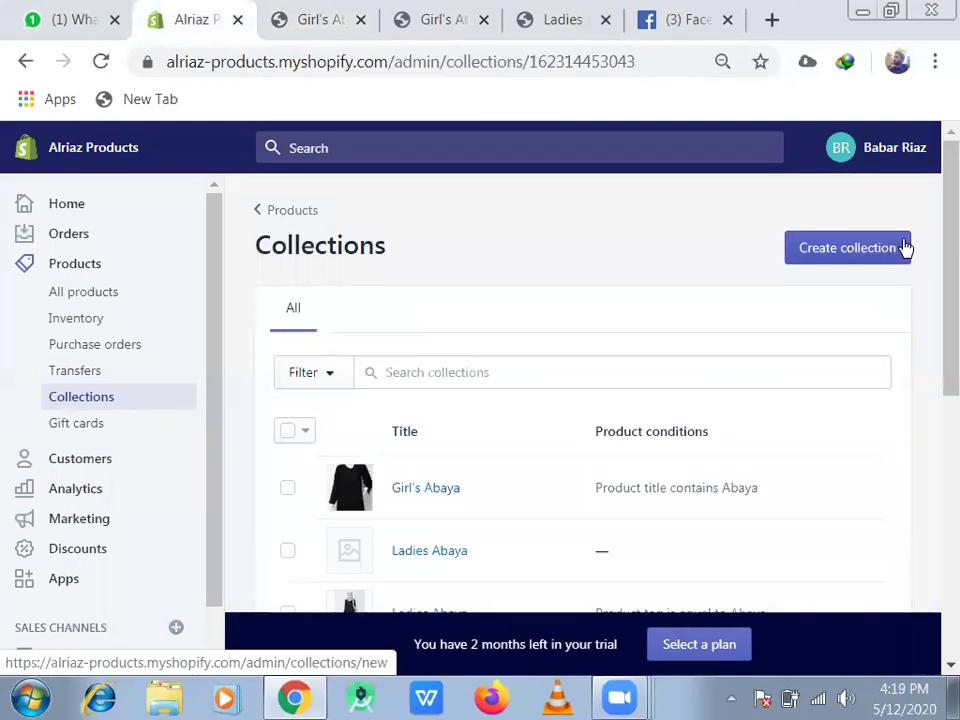
left_click(843, 262)
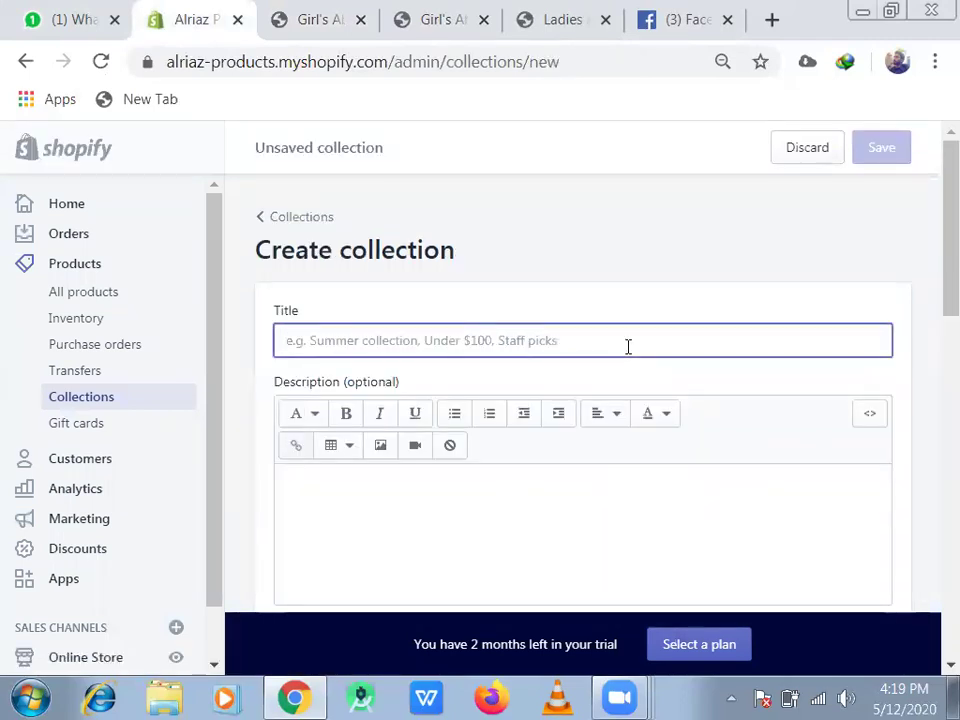
type("Dob")
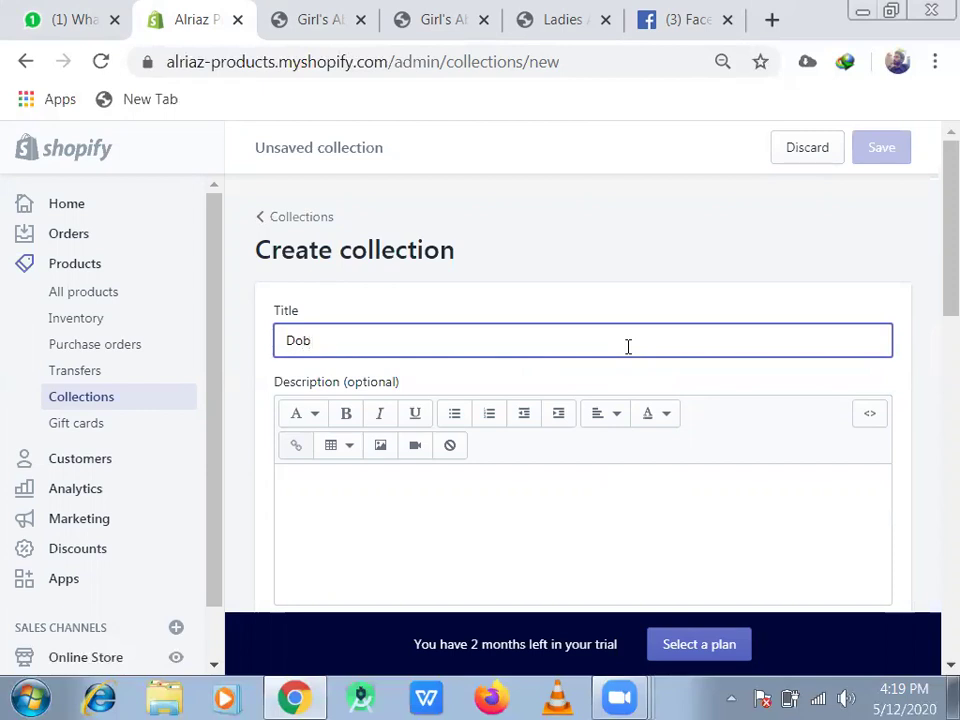
key("BackSpace")
key("BackSpace")
type("ubl")
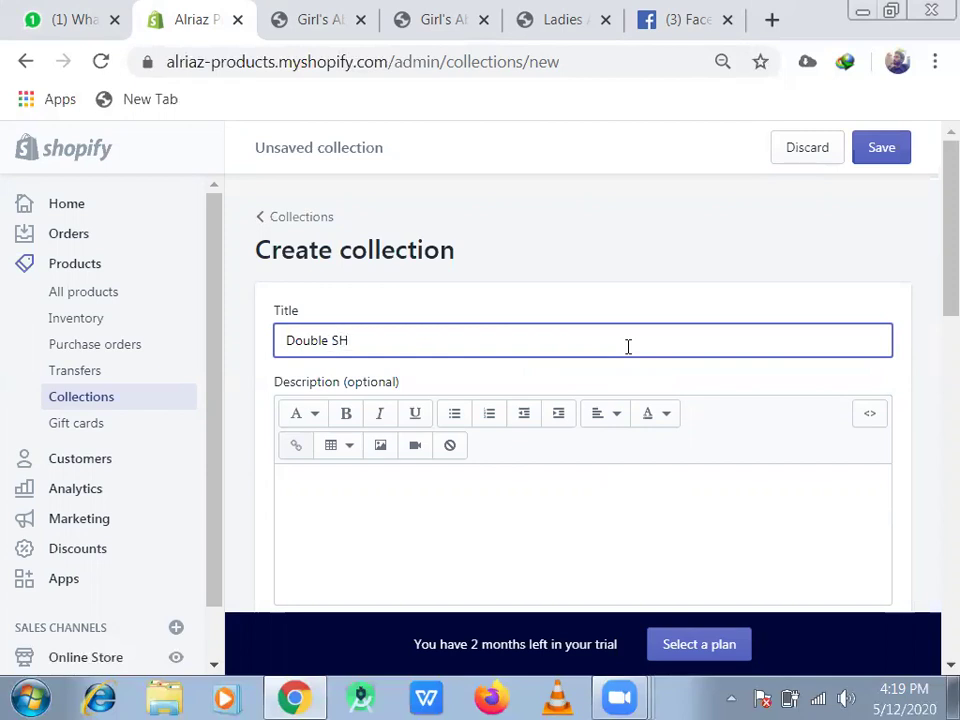
type("e Shaded Kaptaan Chappal")
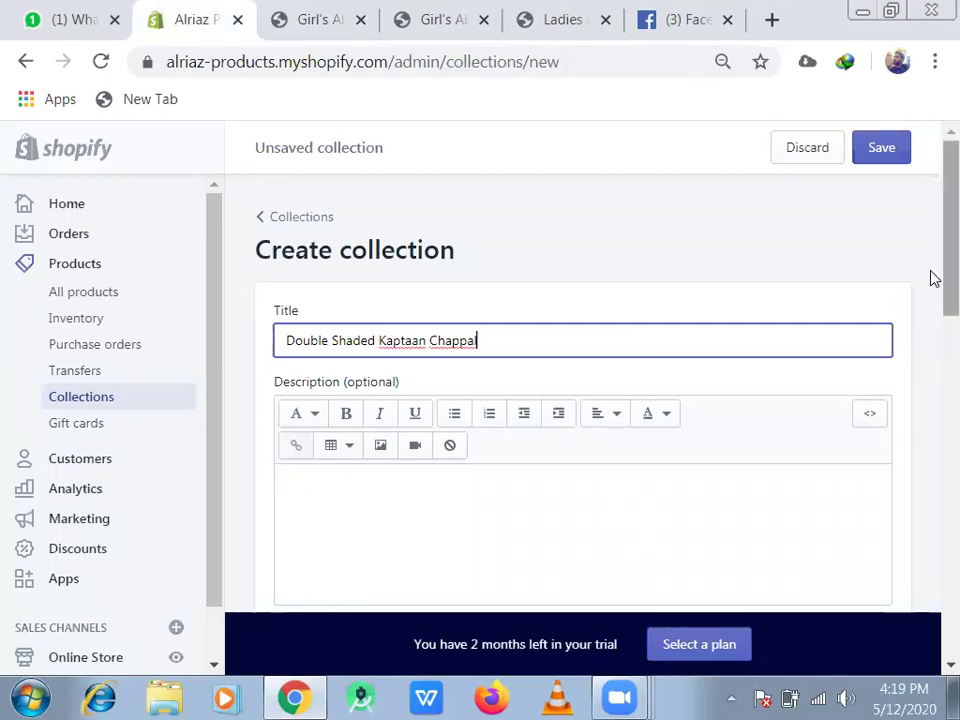
- Set the automated collection's condition to product title contains "shaded"
scroll(932, 290, "down", 1)
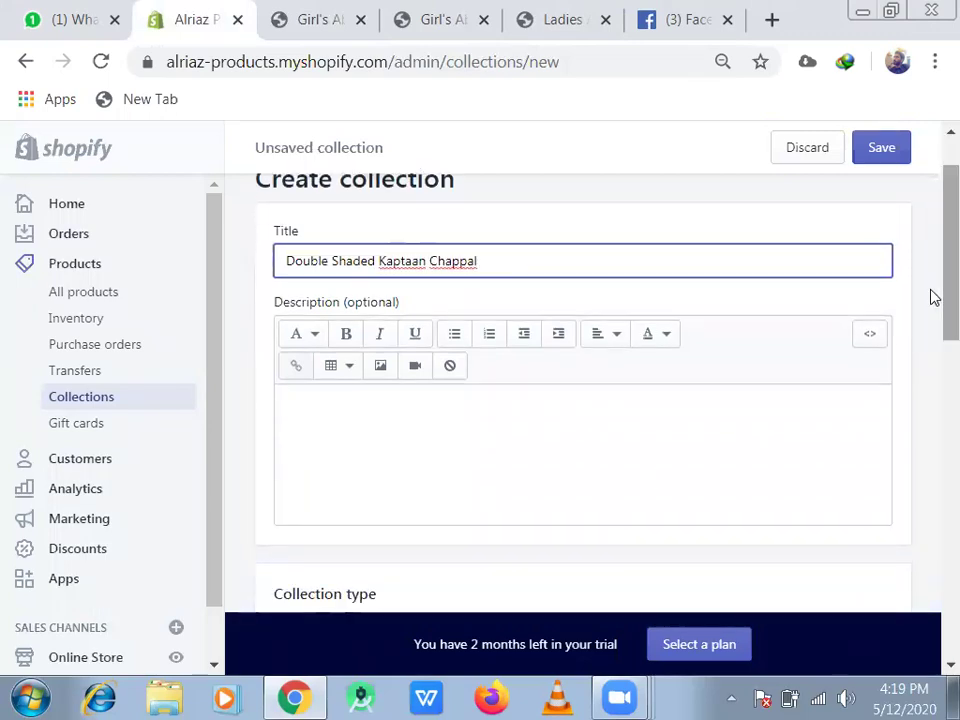
left_click(666, 437)
scroll(932, 300, "down", 4)
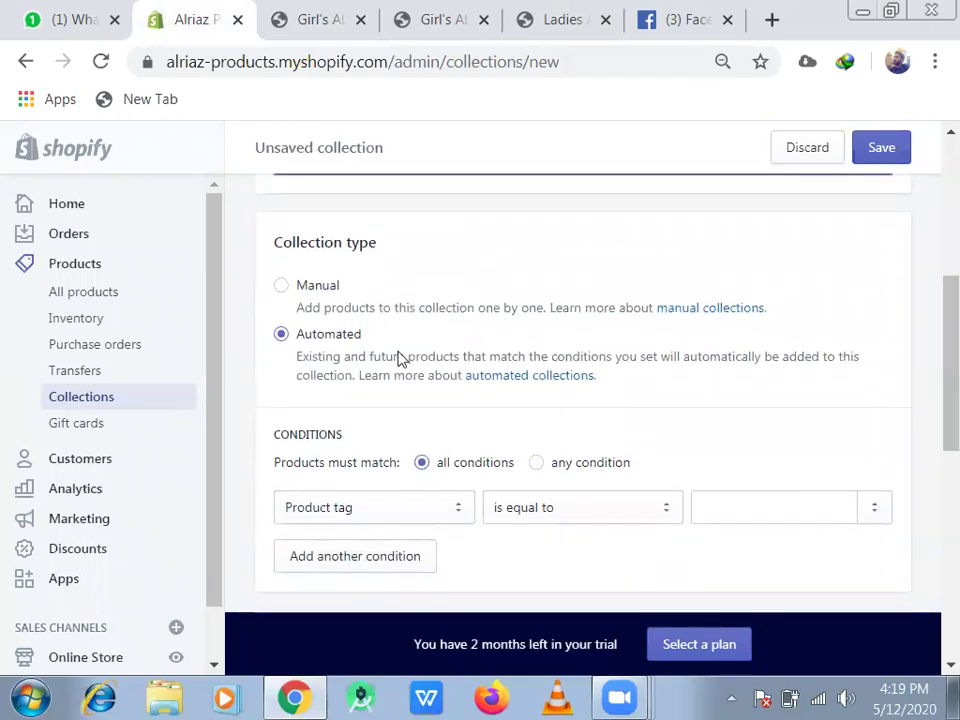
scroll(934, 349, "down", 1)
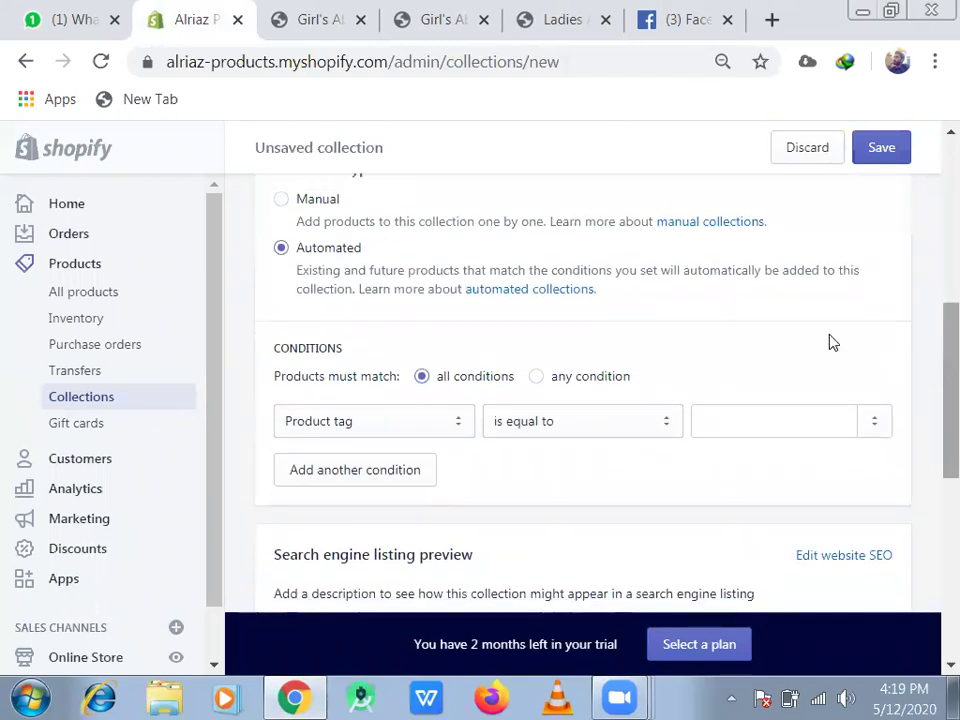
left_click(456, 426)
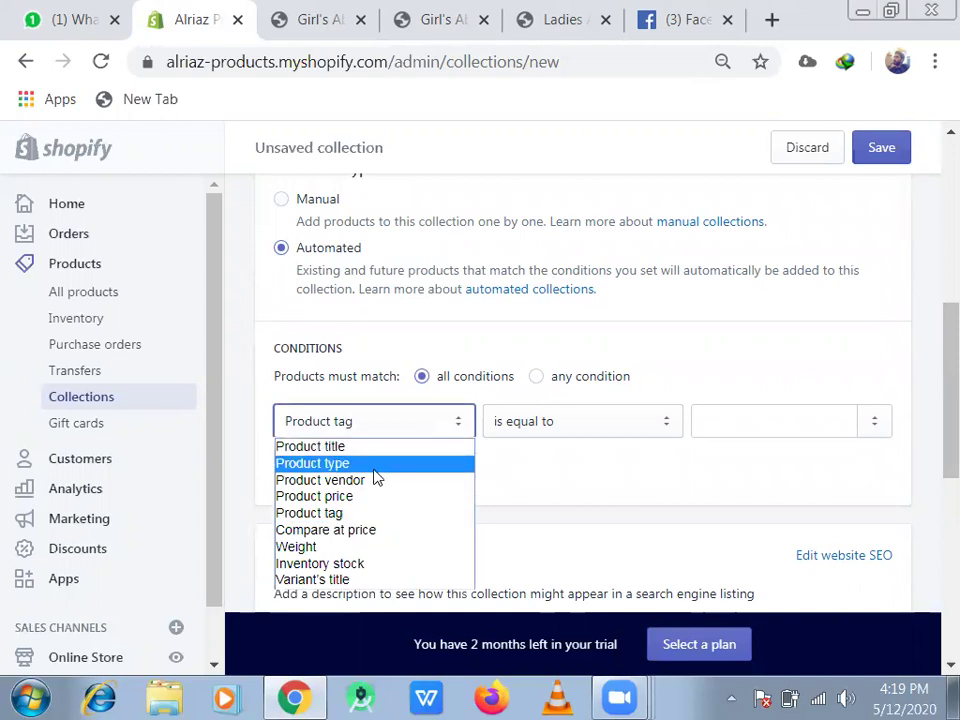
left_click(374, 468)
left_click(447, 428)
left_click(363, 449)
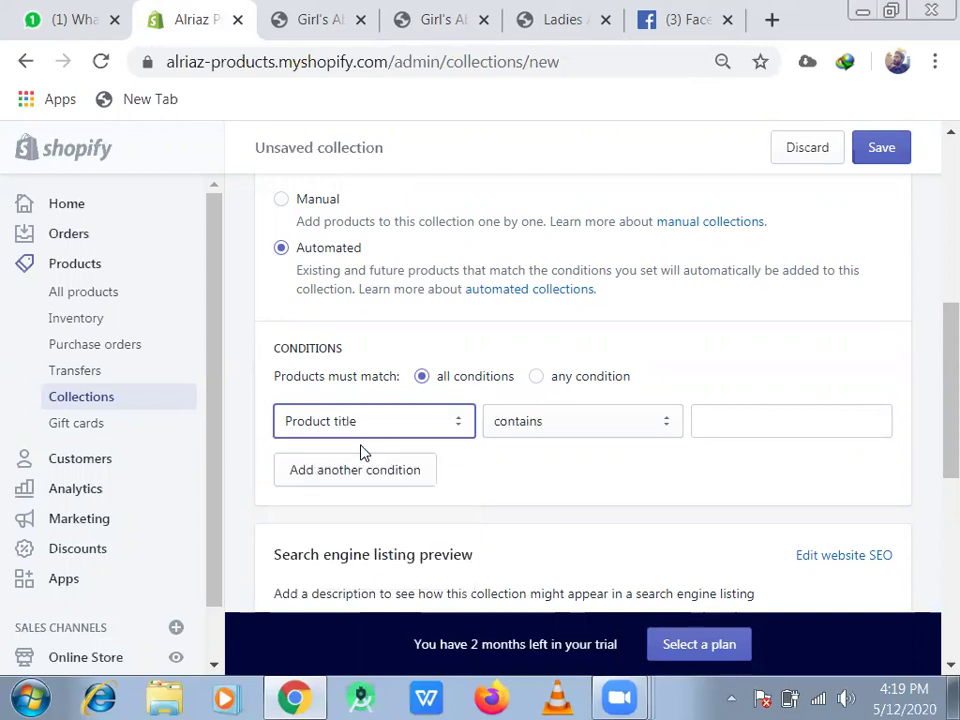
left_click(729, 421)
type("shaded")
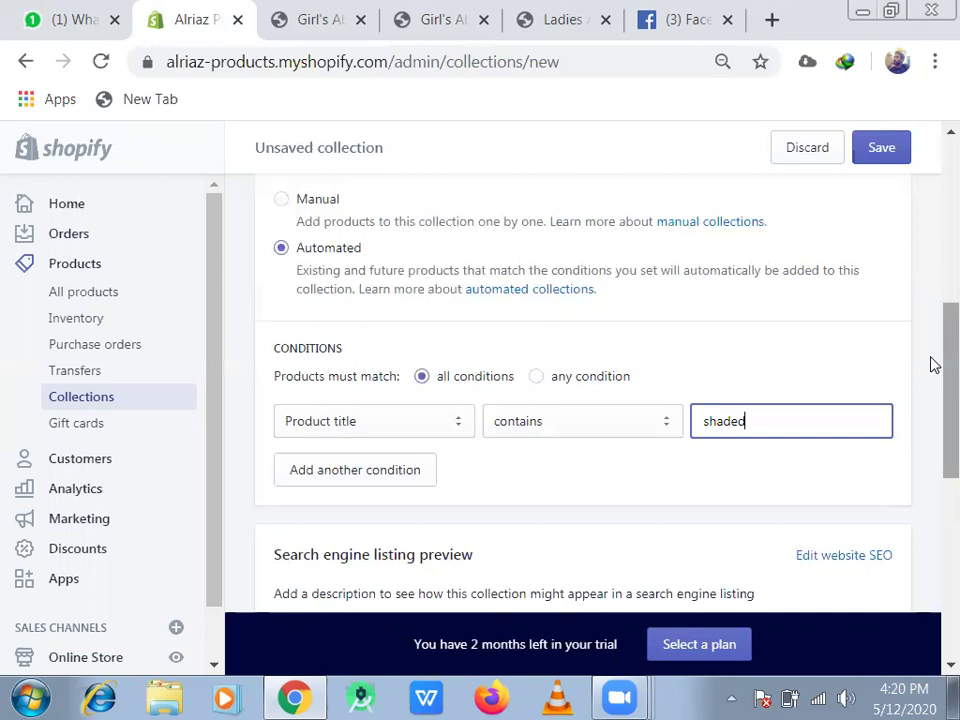
scroll(932, 390, "down", 1)
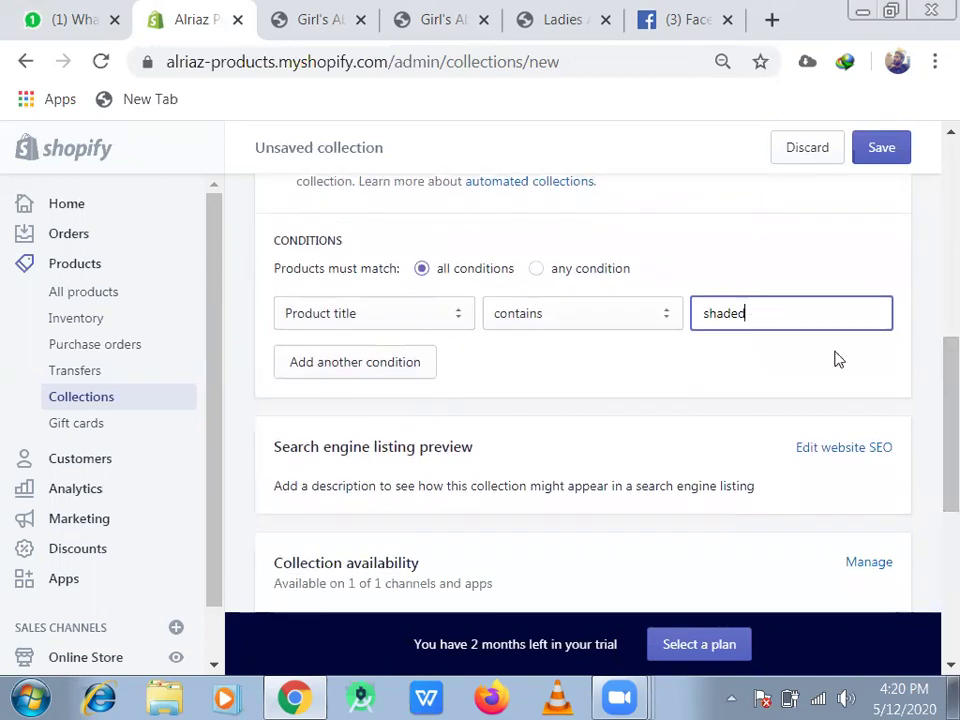
left_click_drag(932, 399, 932, 470)
scroll(932, 431, "down", 5)
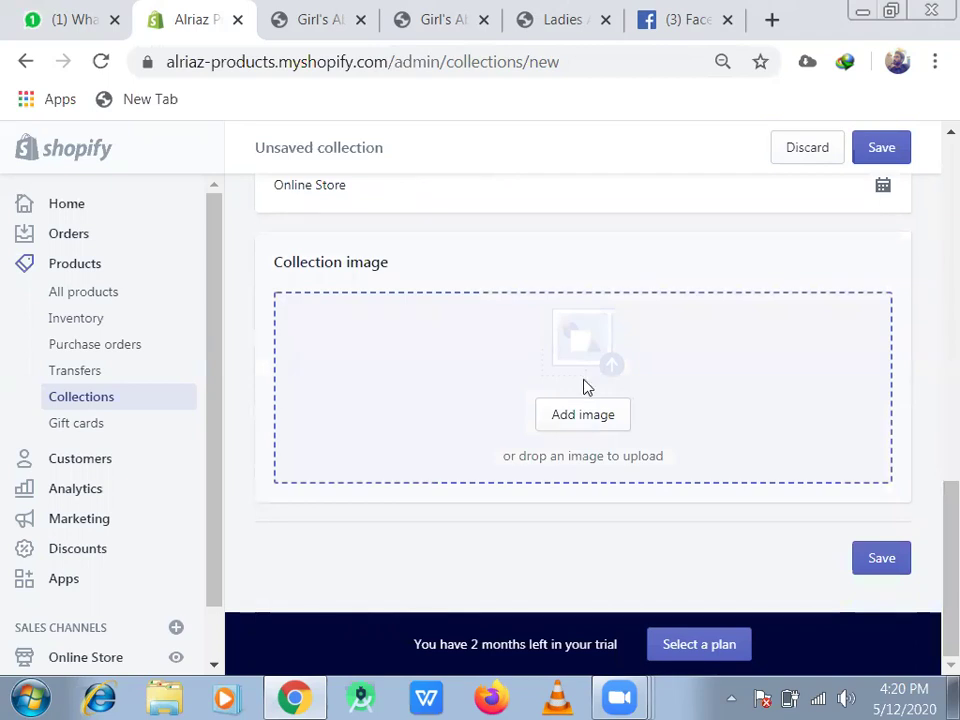
left_click(586, 388)
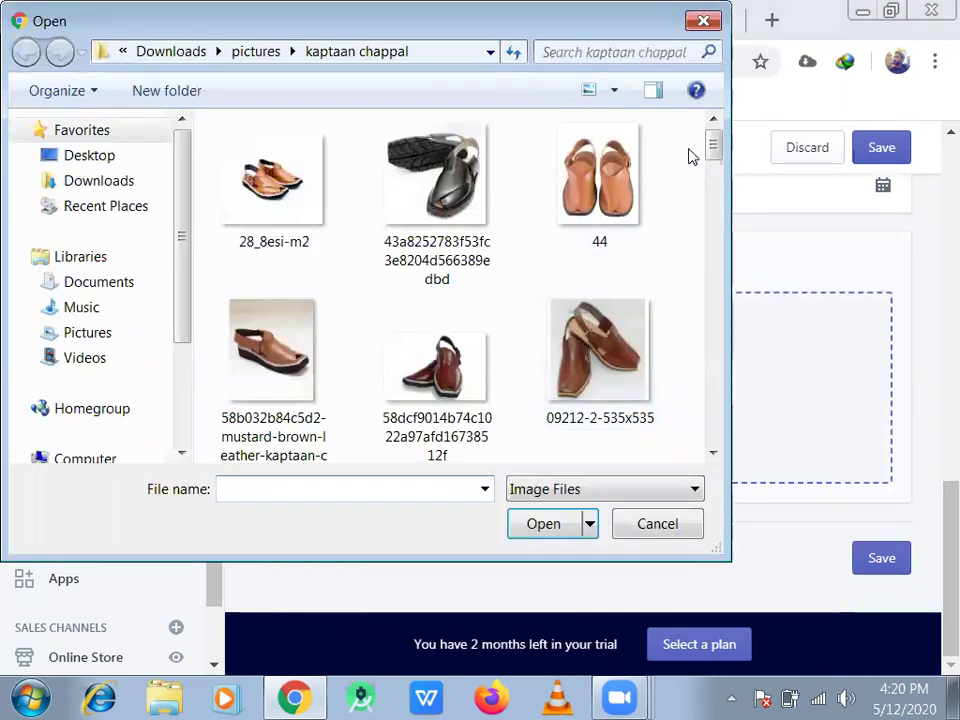
left_click_drag(714, 146, 716, 210)
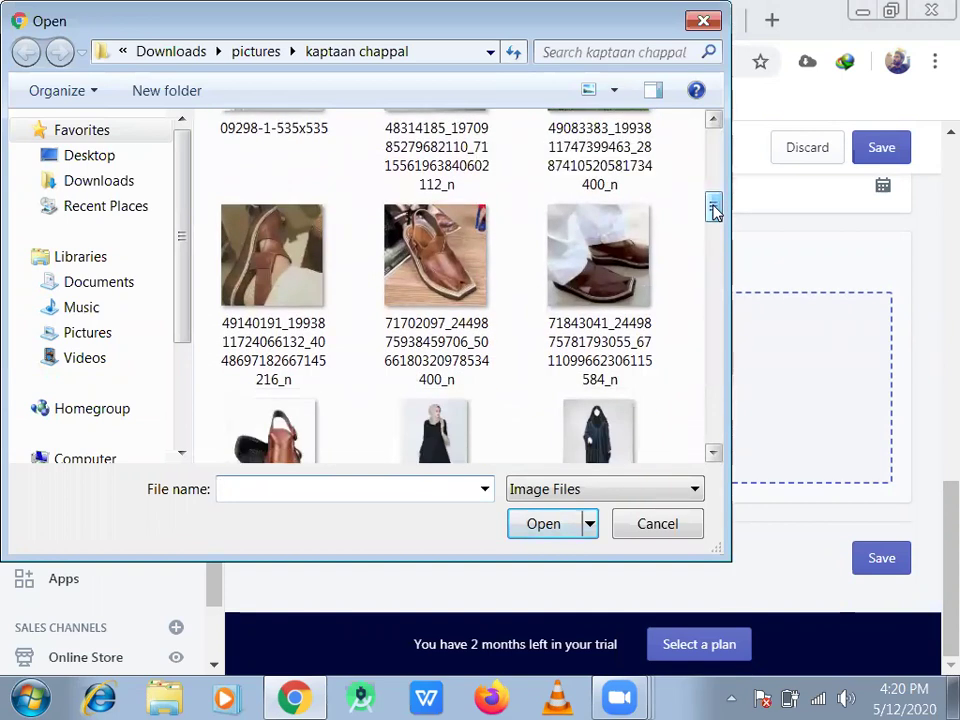
left_click(275, 230)
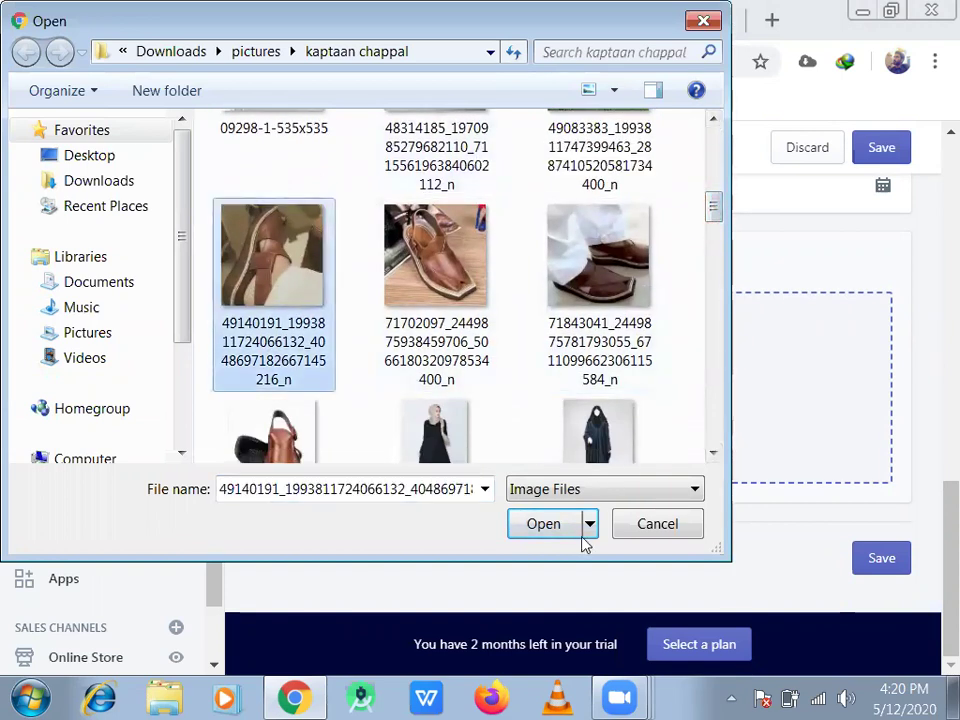
left_click(546, 528)
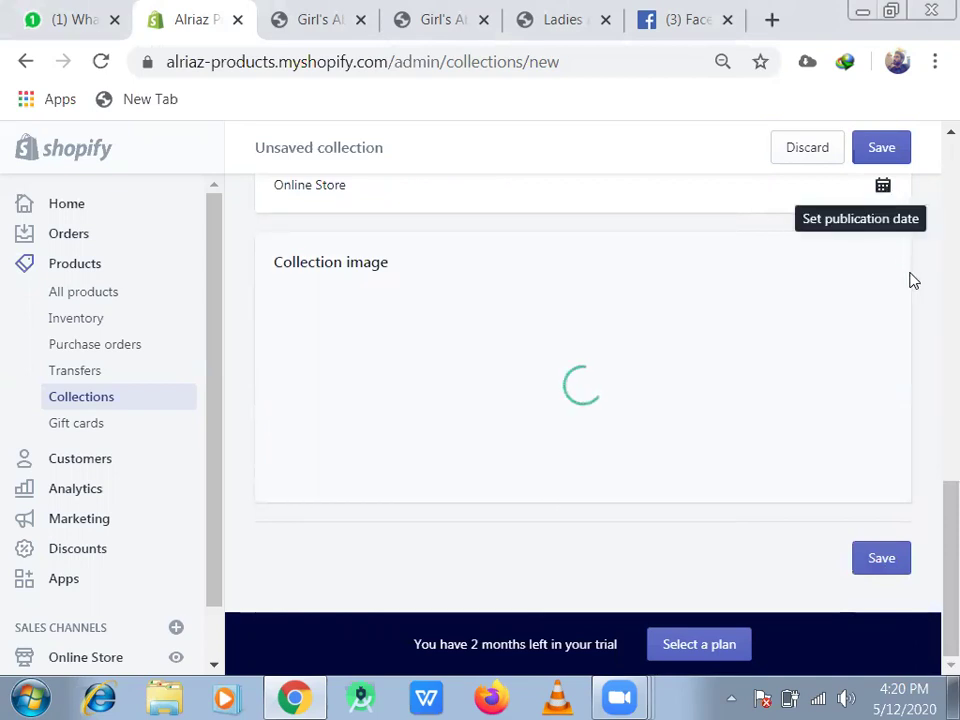
scroll(930, 450, "up", 5)
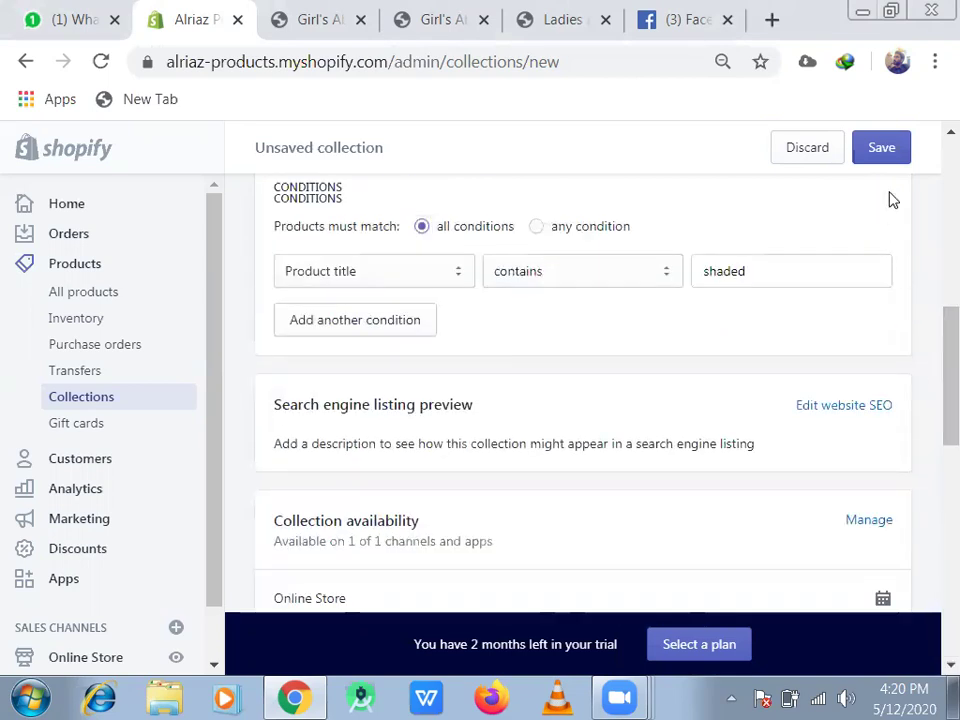
scroll(910, 210, "up", 10)
left_click(880, 147)
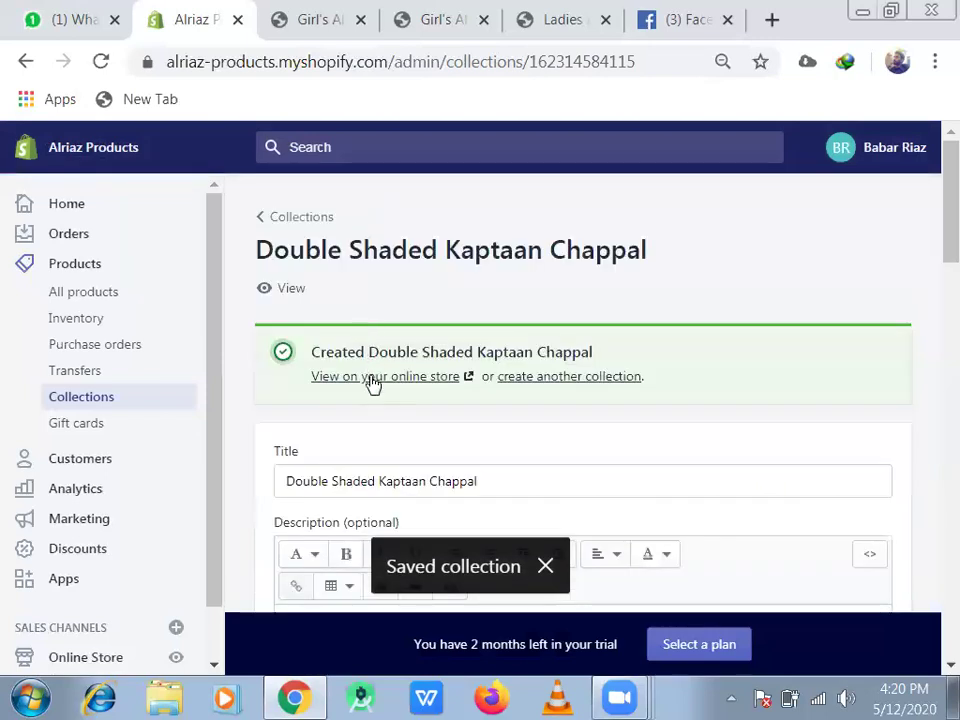
- View the Double Shaded Kaptaan Chappal collection in the online store and return to the store admin
left_click(371, 378)
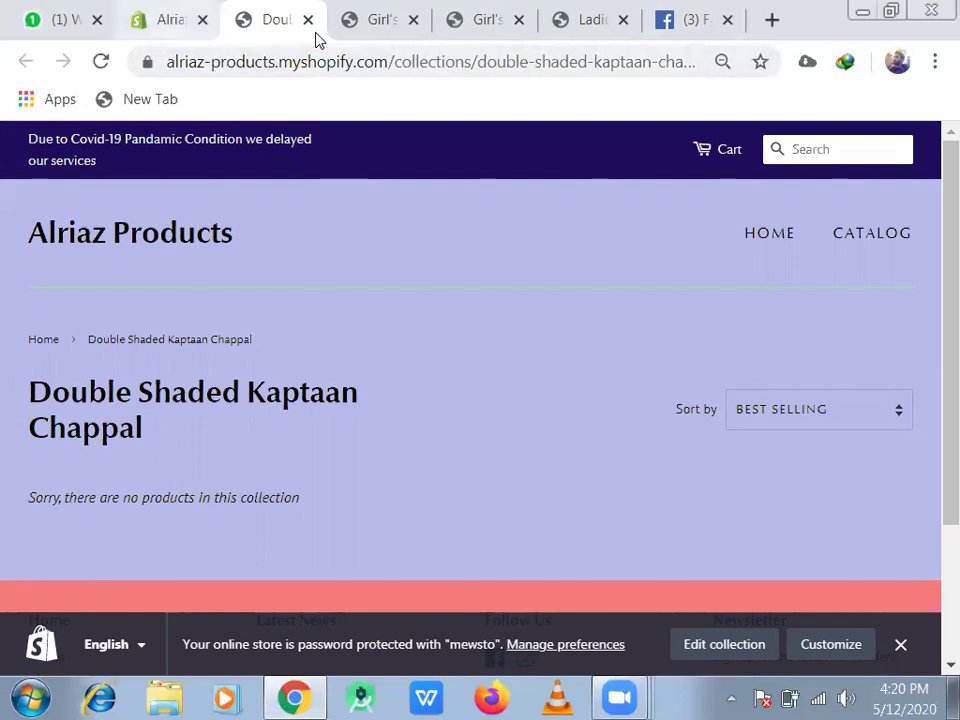
key("ctrl+shift+Tab")
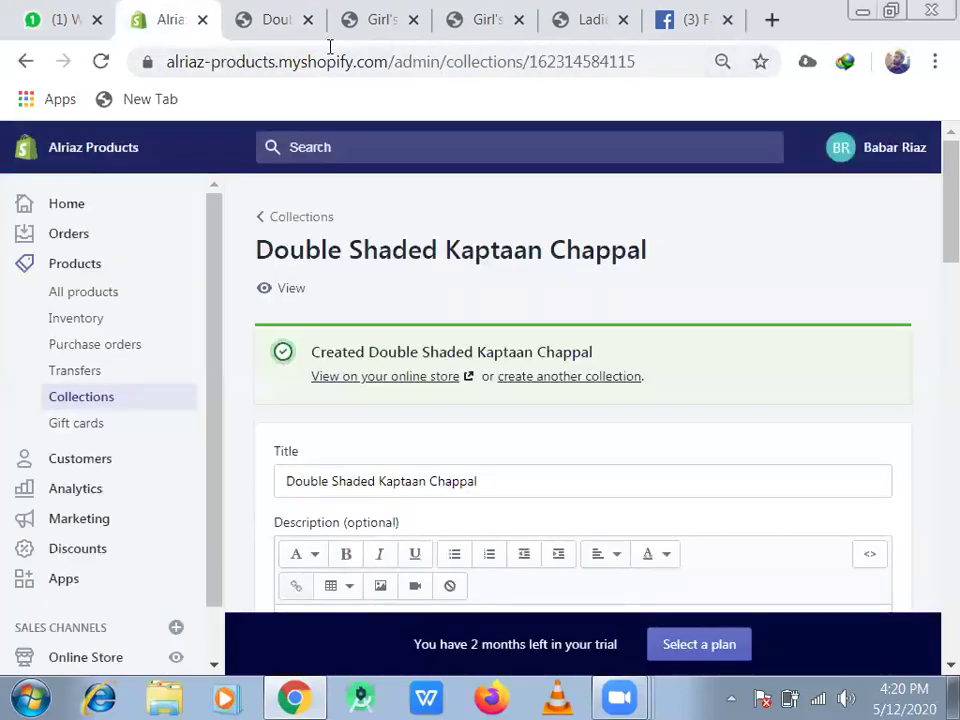
- Start adding a new product from the product list and title it "Double shaded kaptaan chappal"
left_click(84, 291)
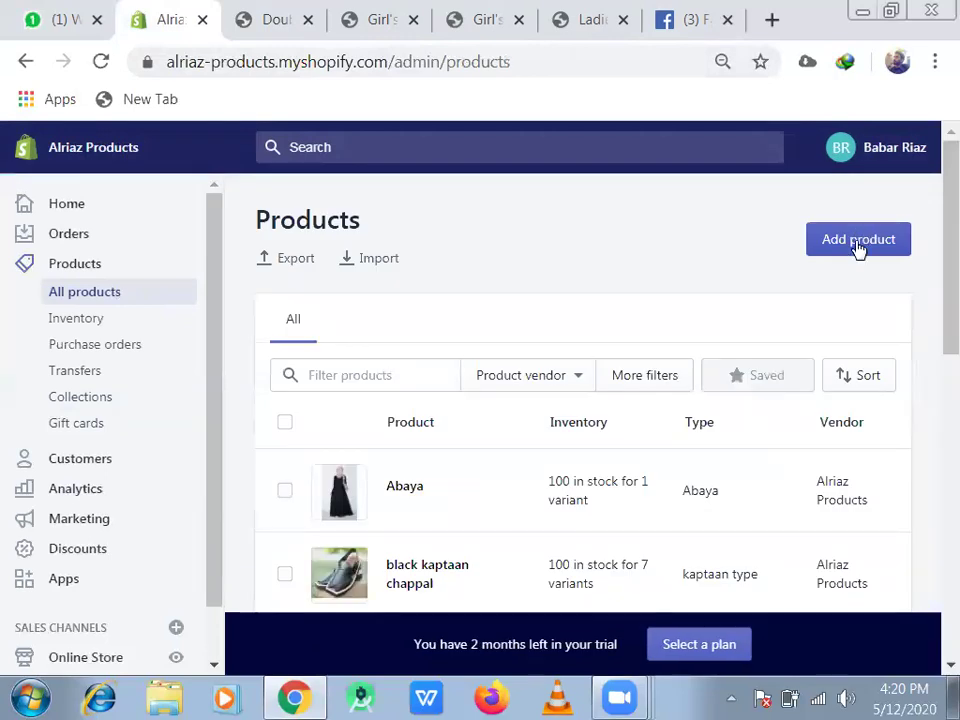
left_click(858, 240)
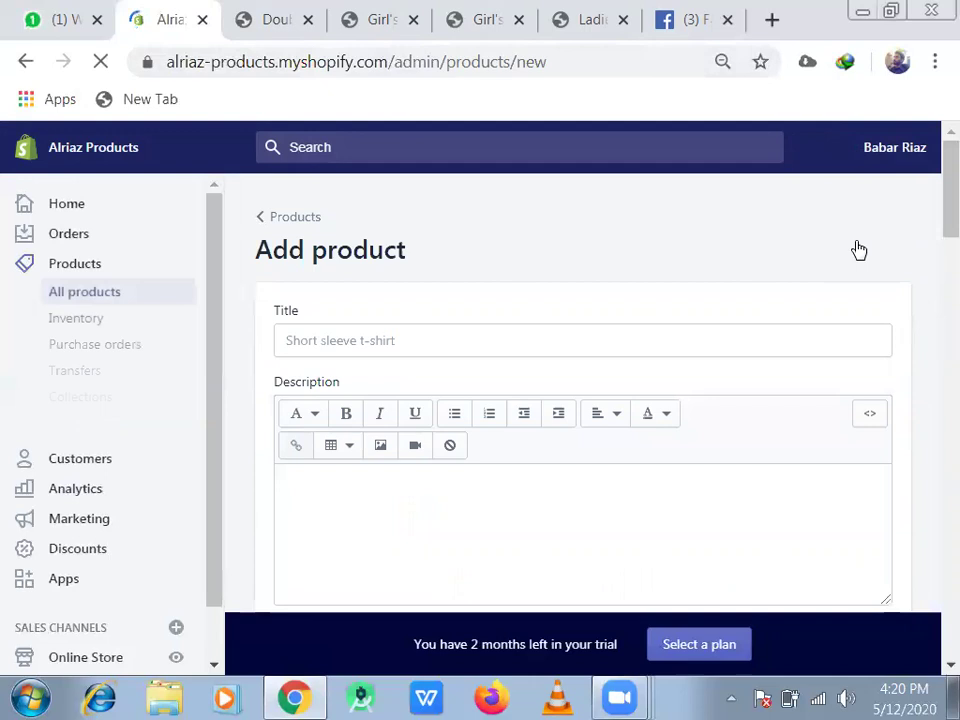
left_click(545, 333)
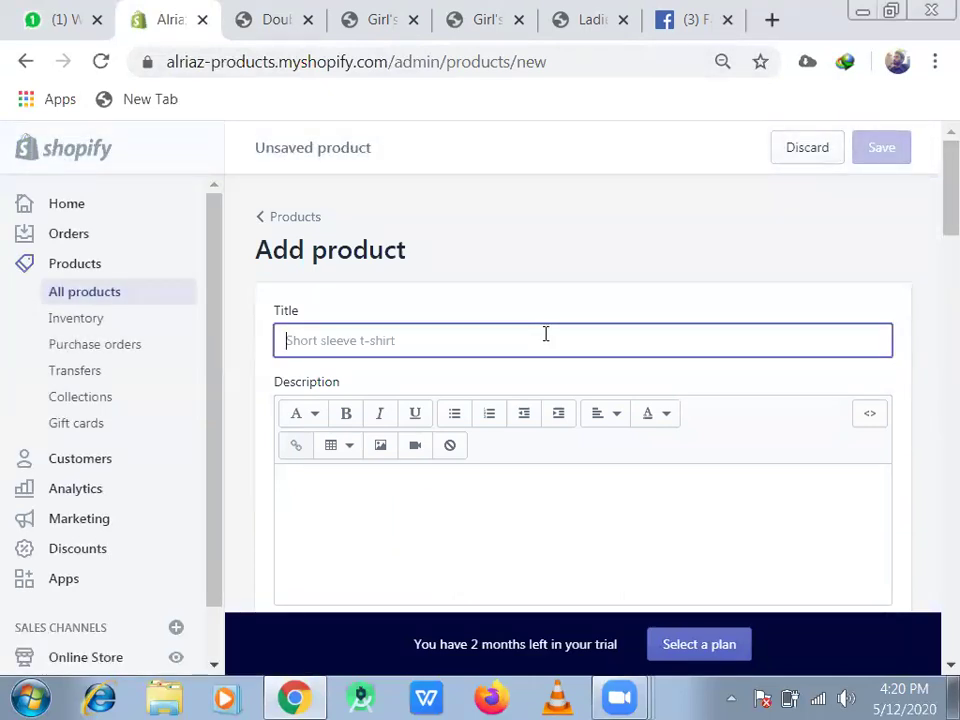
type("Doub")
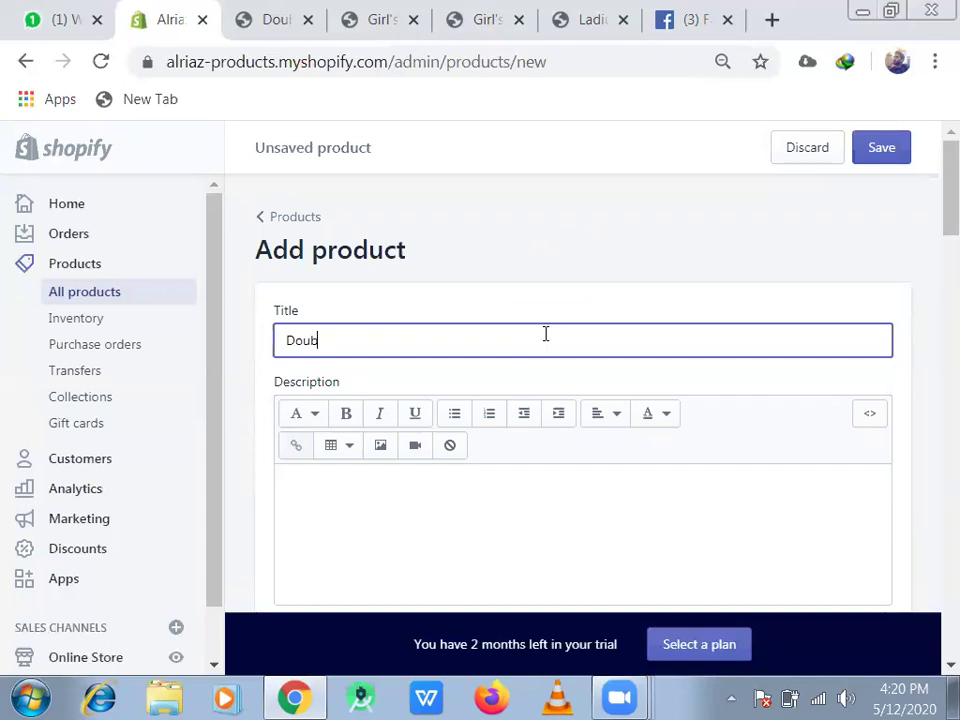
type("le shaded kaptaan chappal")
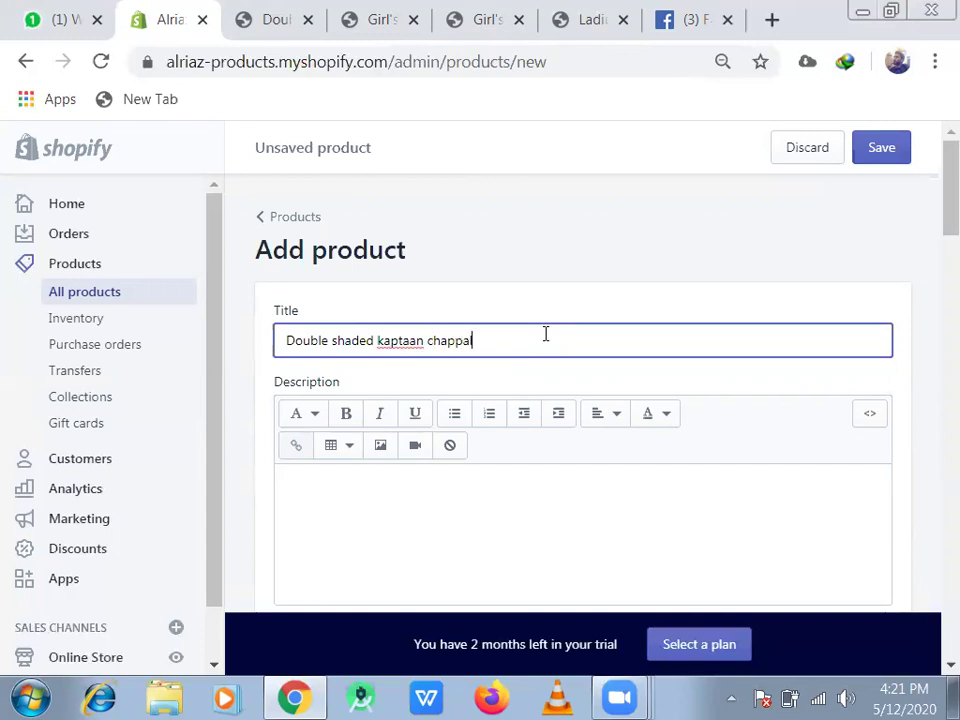
left_click(540, 491)
type("ss")
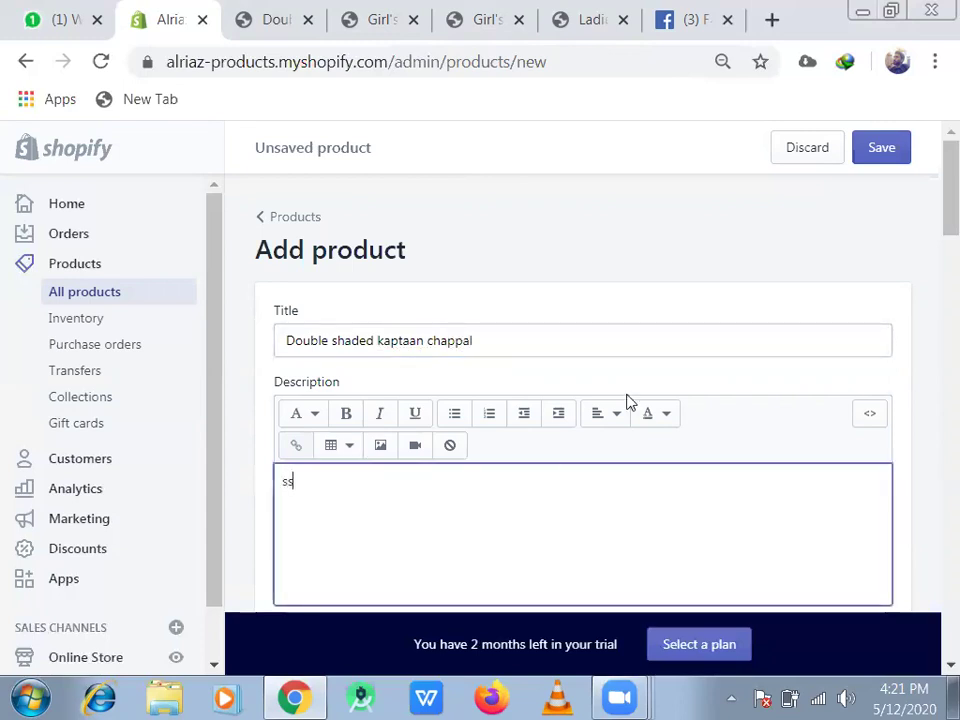
scroll(933, 190, "down", 6)
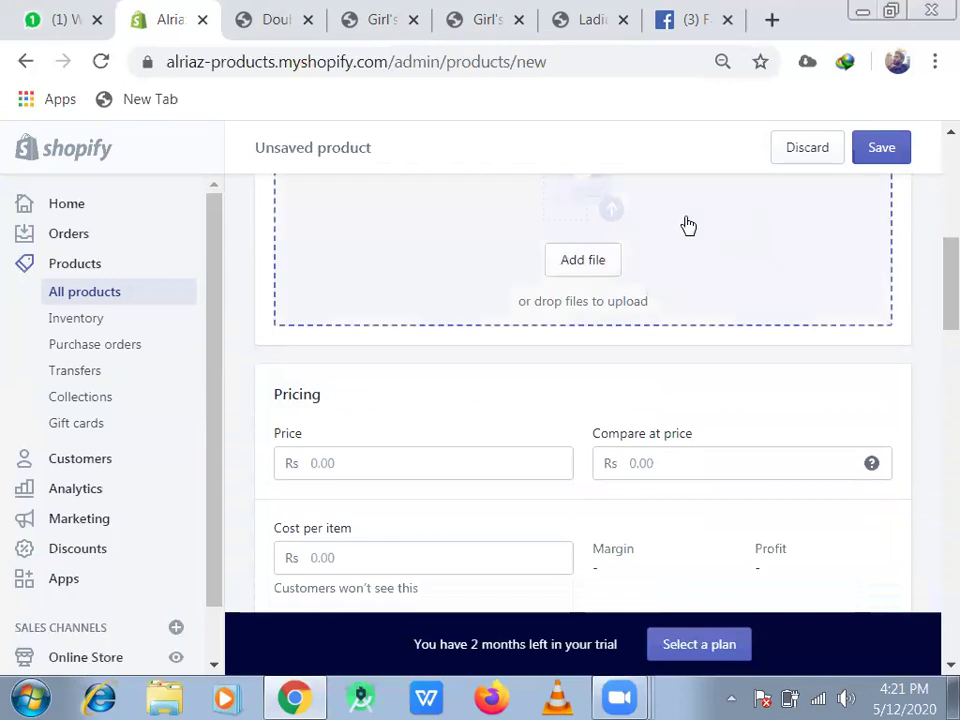
left_click(580, 262)
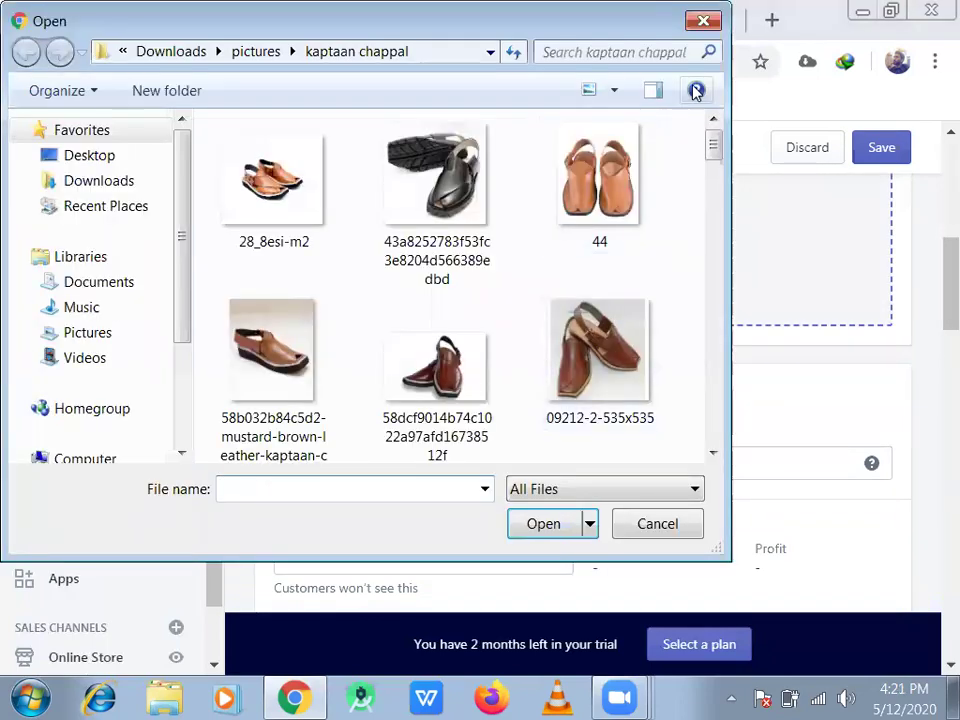
left_click_drag(714, 145, 714, 203)
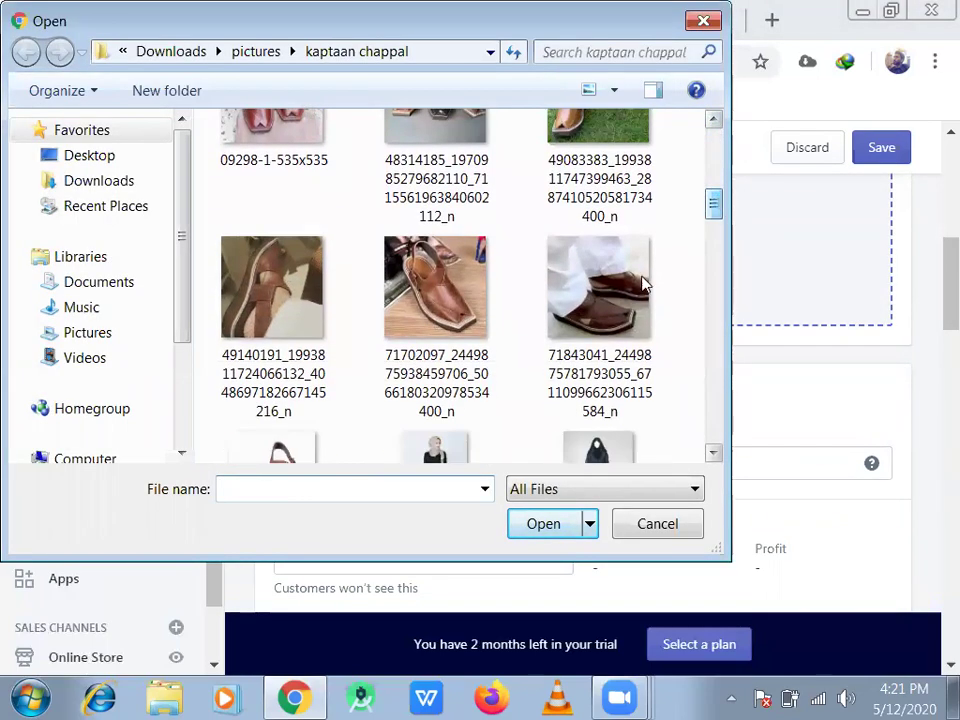
left_click(638, 285)
left_click(544, 523)
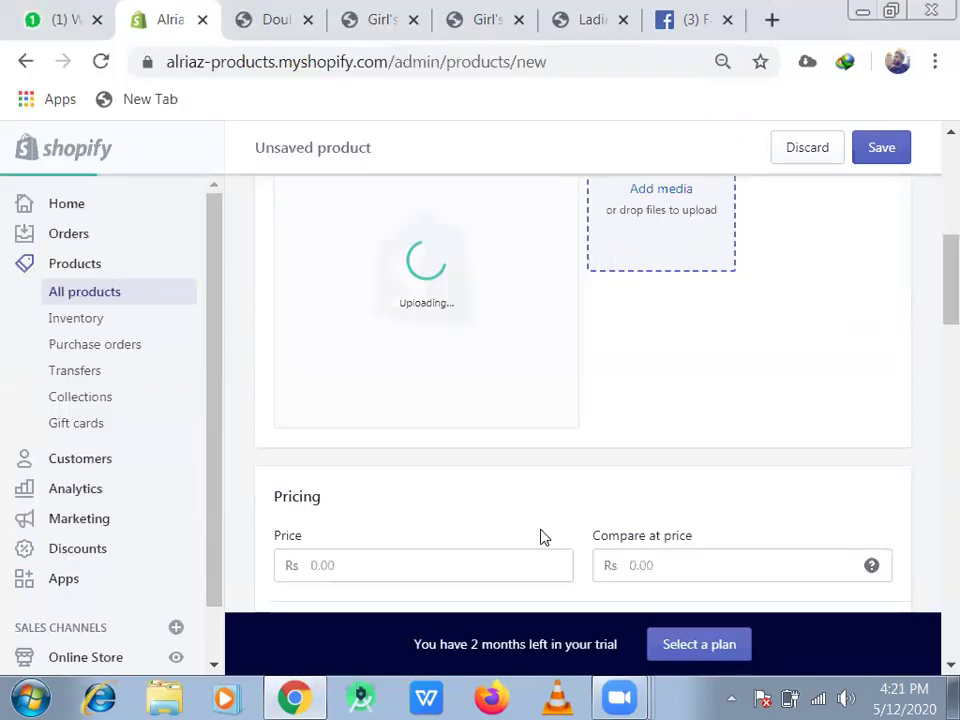
- Set the product's price to Rs 2399, its compare-at price to Rs 2999 and its cost per item to Rs 2000
left_click_drag(930, 282, 934, 329)
left_click(461, 297)
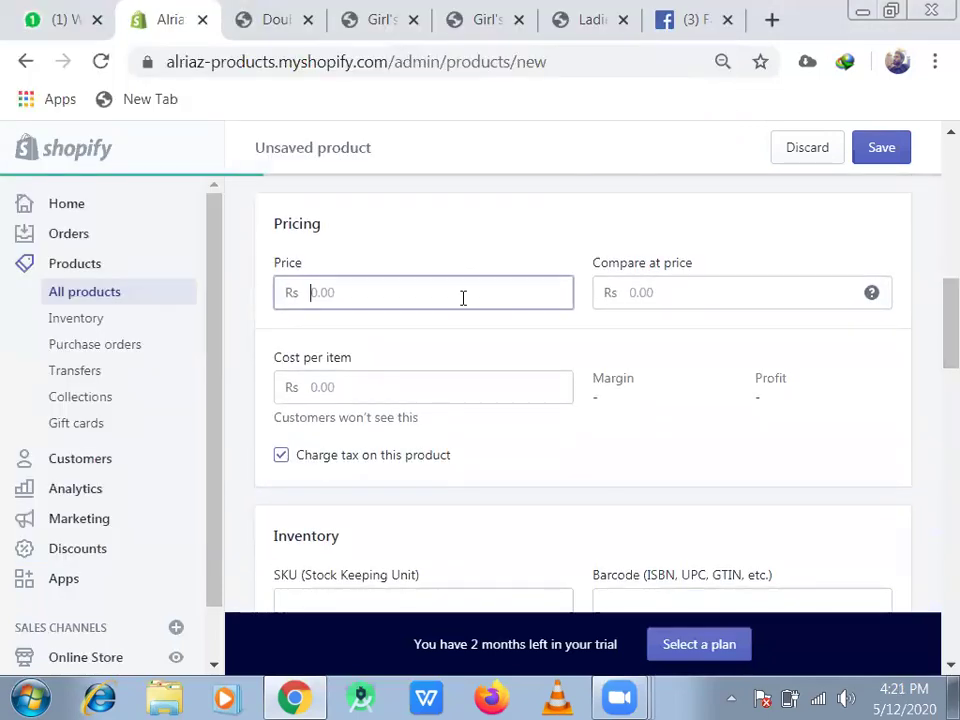
type("2399")
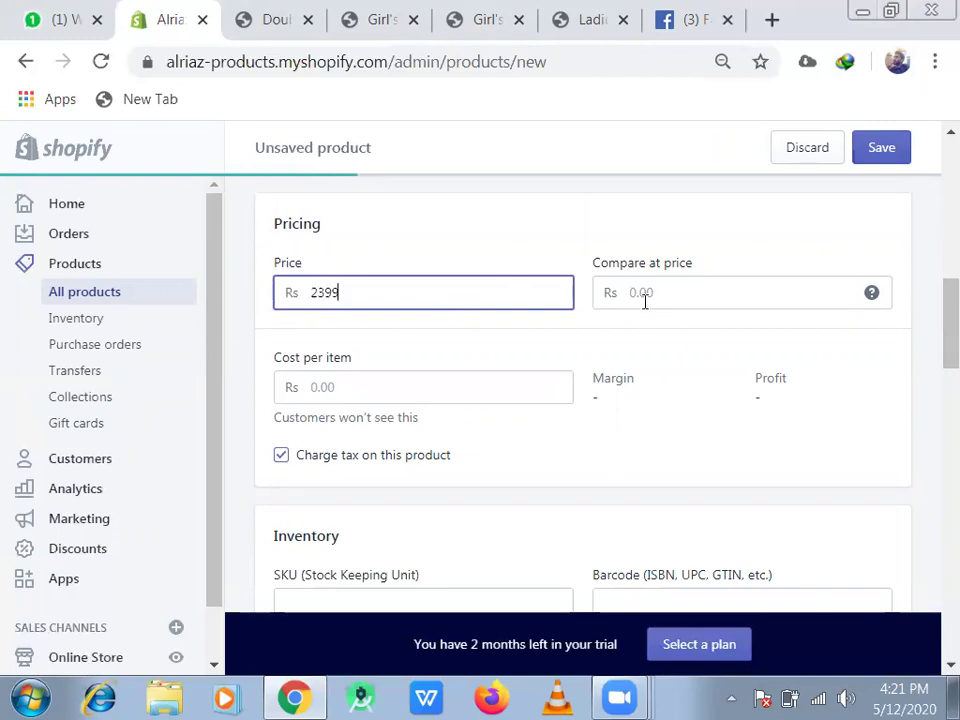
left_click(645, 302)
type("2999")
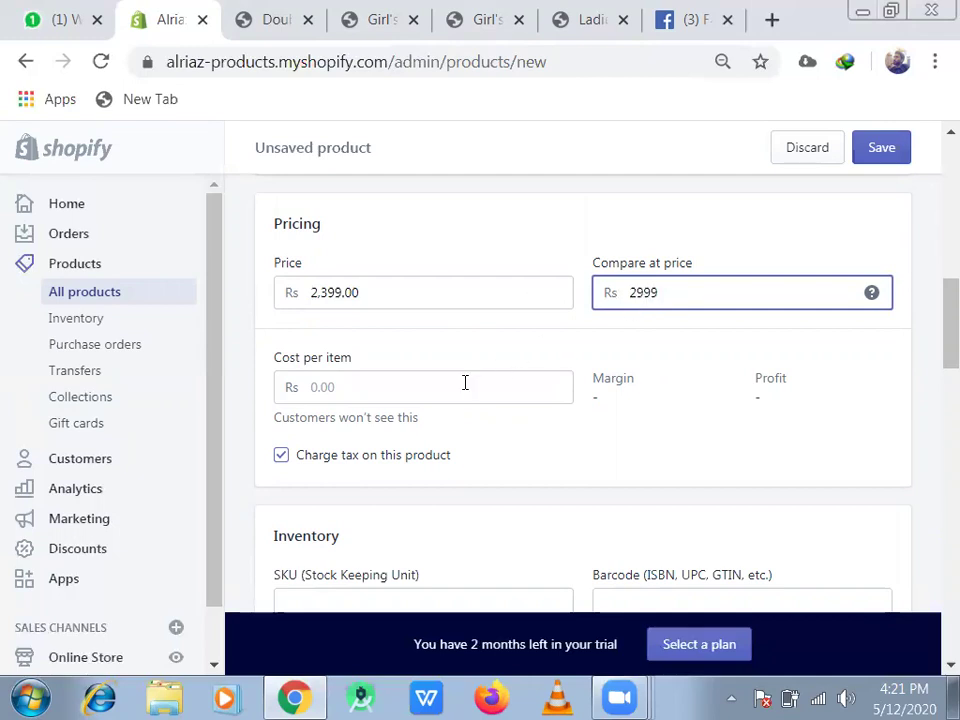
left_click(465, 383)
type("2000")
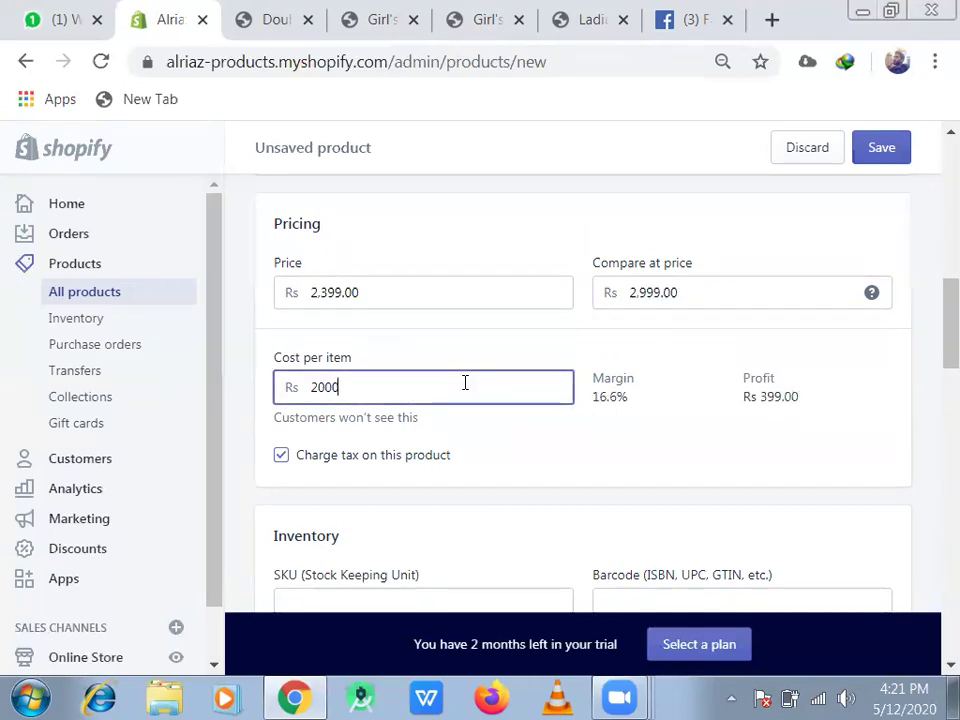
- Enter DSKC as the product's SKU and set the available quantity to 100
scroll(933, 306, "down", 3)
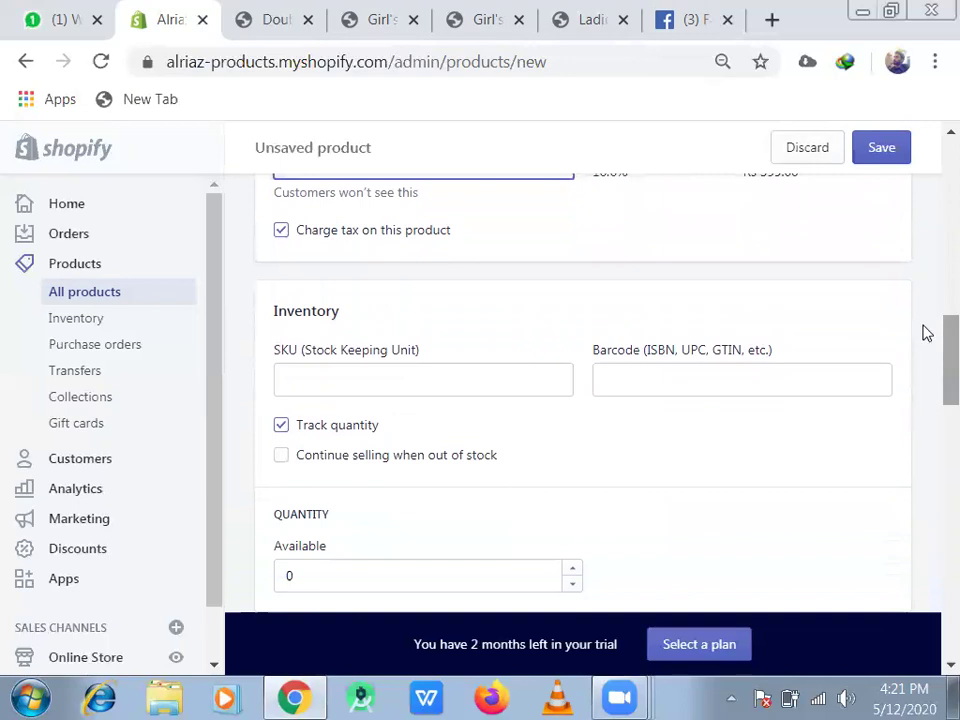
left_click(438, 376)
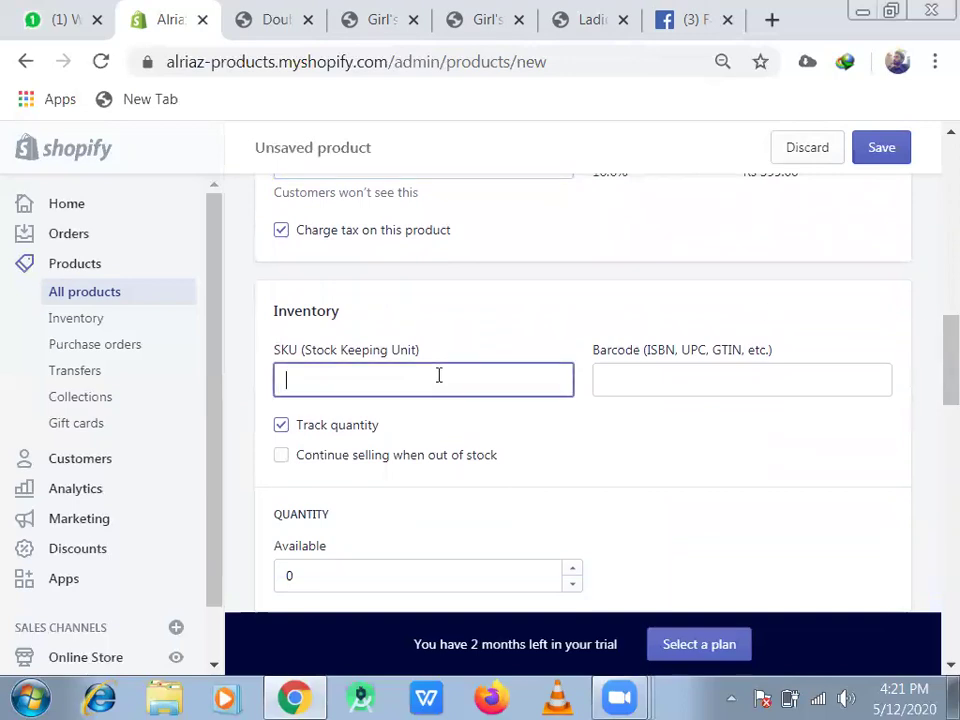
type("DSKC")
scroll(936, 349, "down", 2)
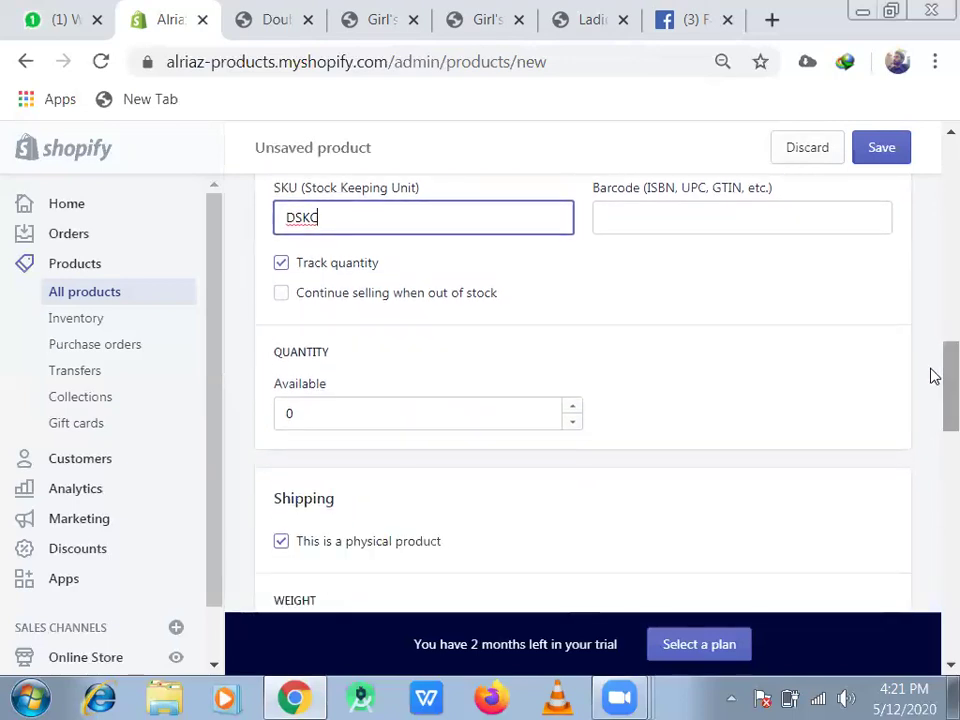
left_click(568, 411)
key("BackSpace")
type("100")
- Set the product's shipping weight to 1 kg and its country of origin to Pakistan
scroll(932, 431, "down", 3)
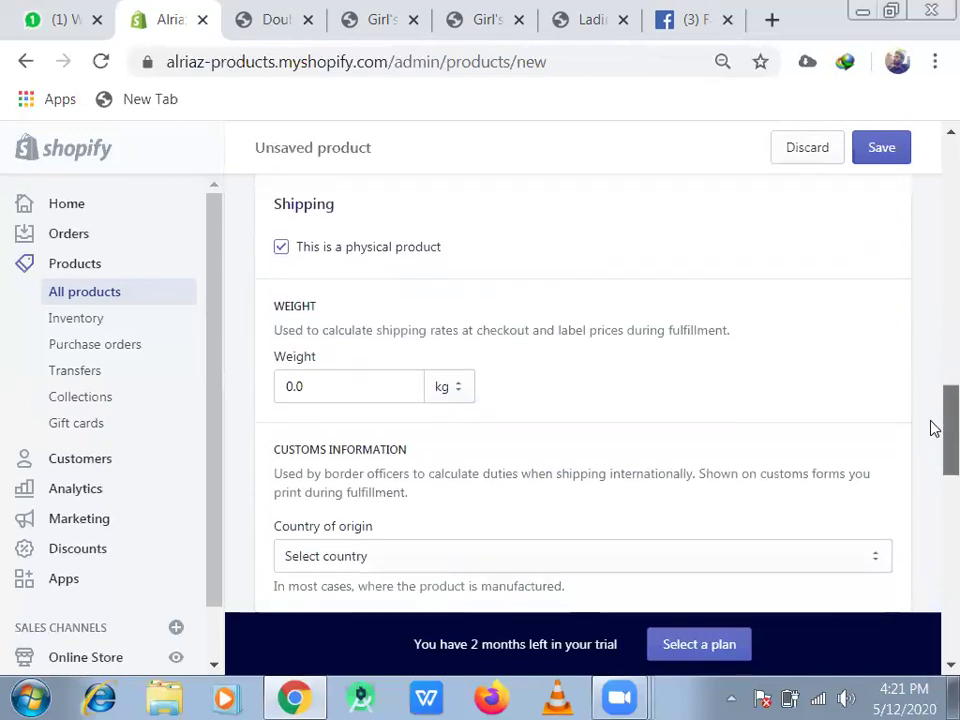
left_click(326, 361)
type("0")
key("BackSpace")
type("1")
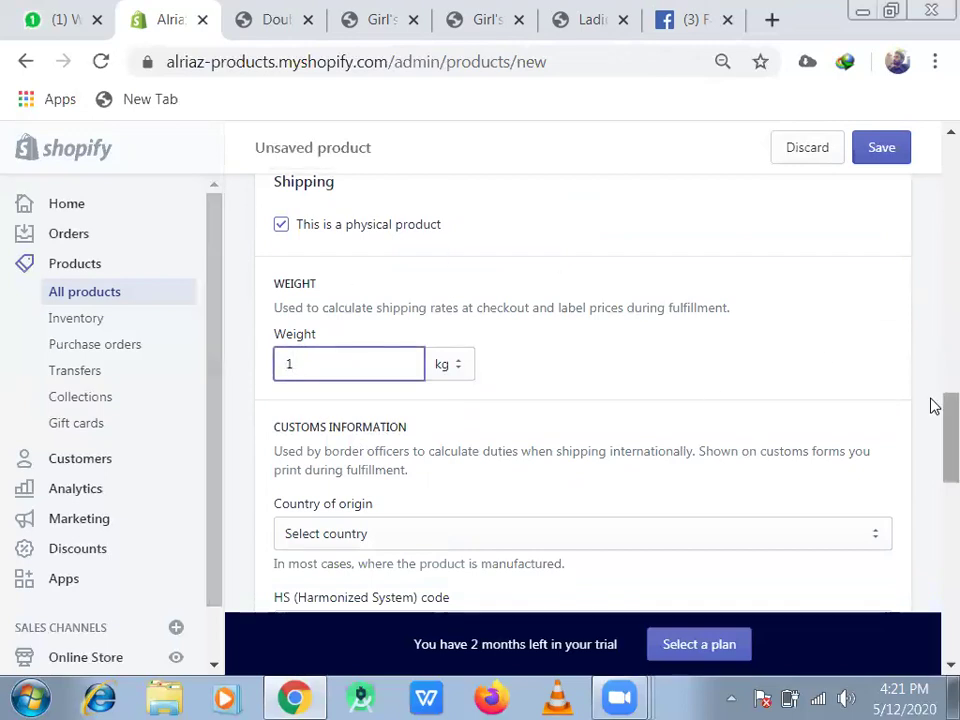
scroll(932, 430, "down", 2)
left_click(849, 374)
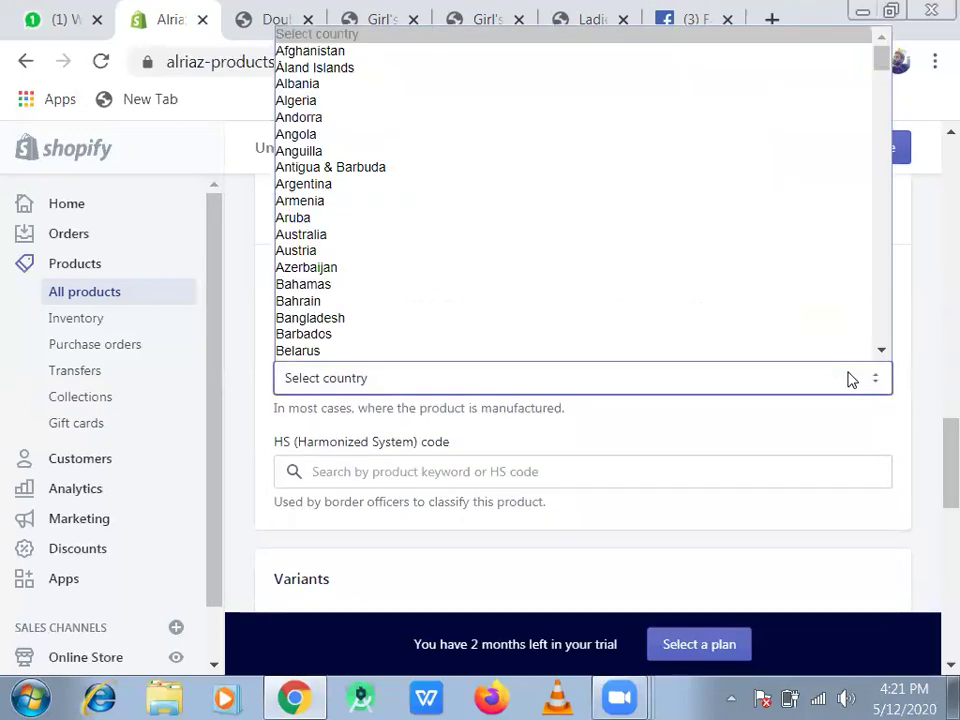
key("p")
key("Return")
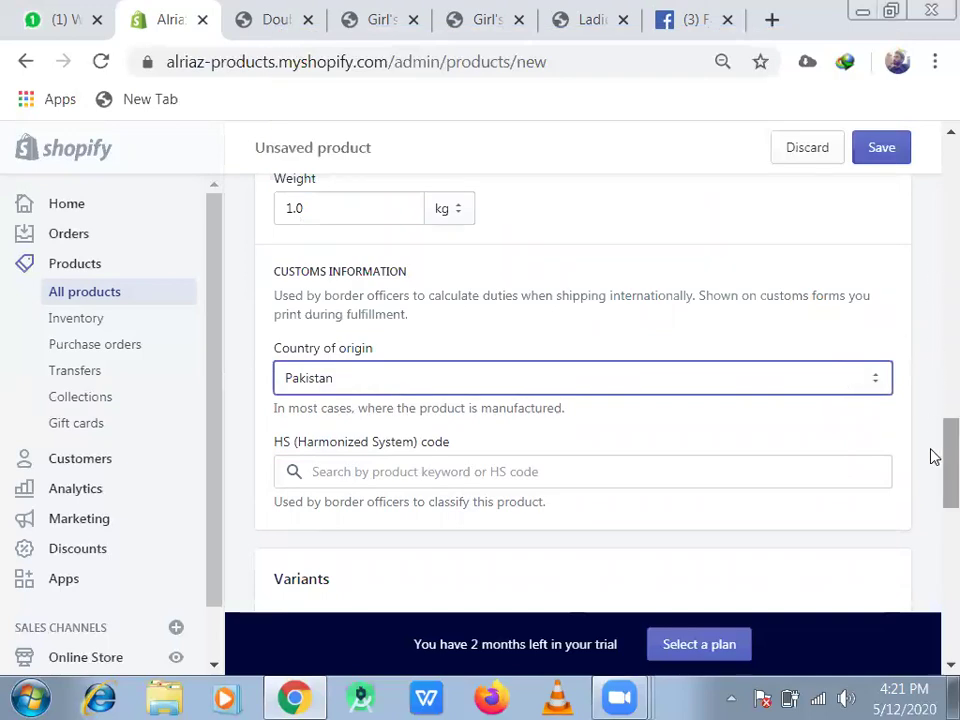
- Enable multiple options for the product and add the Size values 6, 7, 8, 9, 10, 11 and 12
scroll(936, 454, "down", 4)
left_click(451, 292)
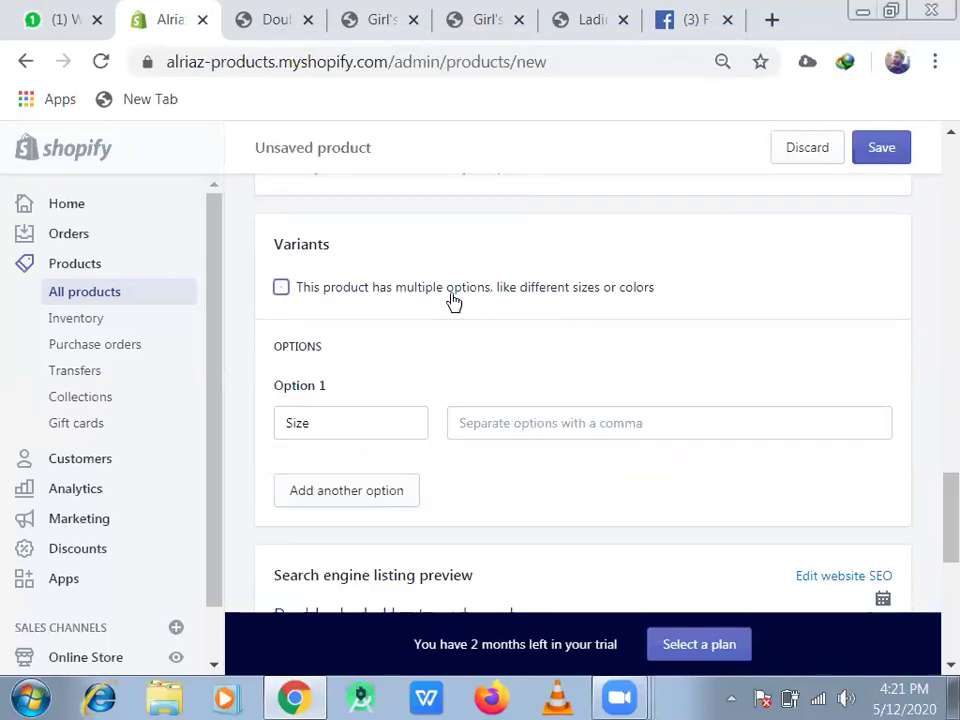
left_click(487, 426)
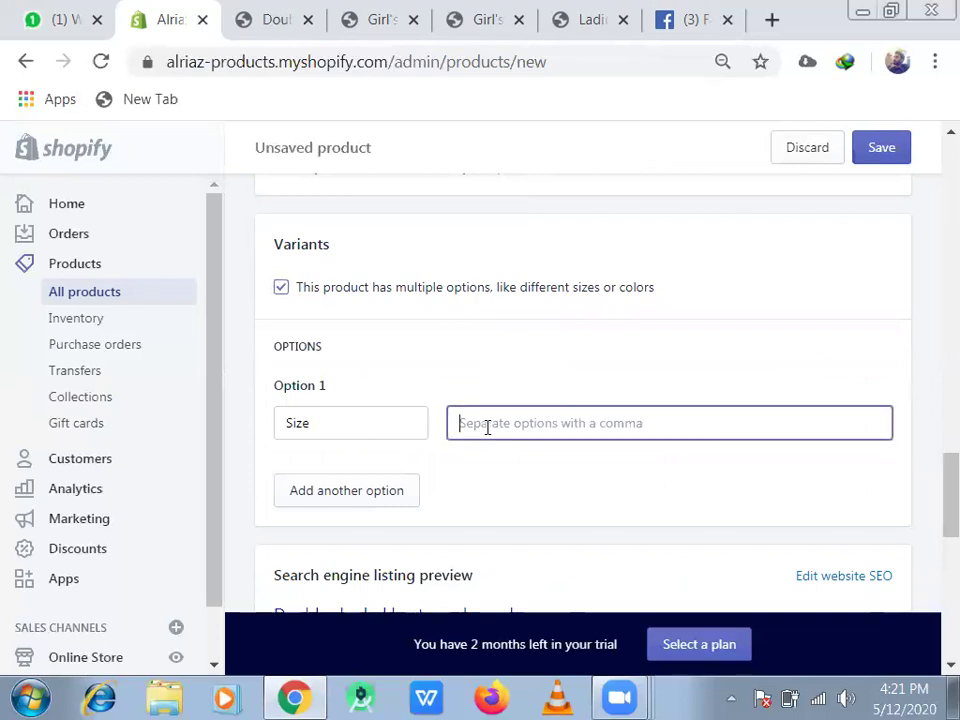
type("6,7,8,9,")
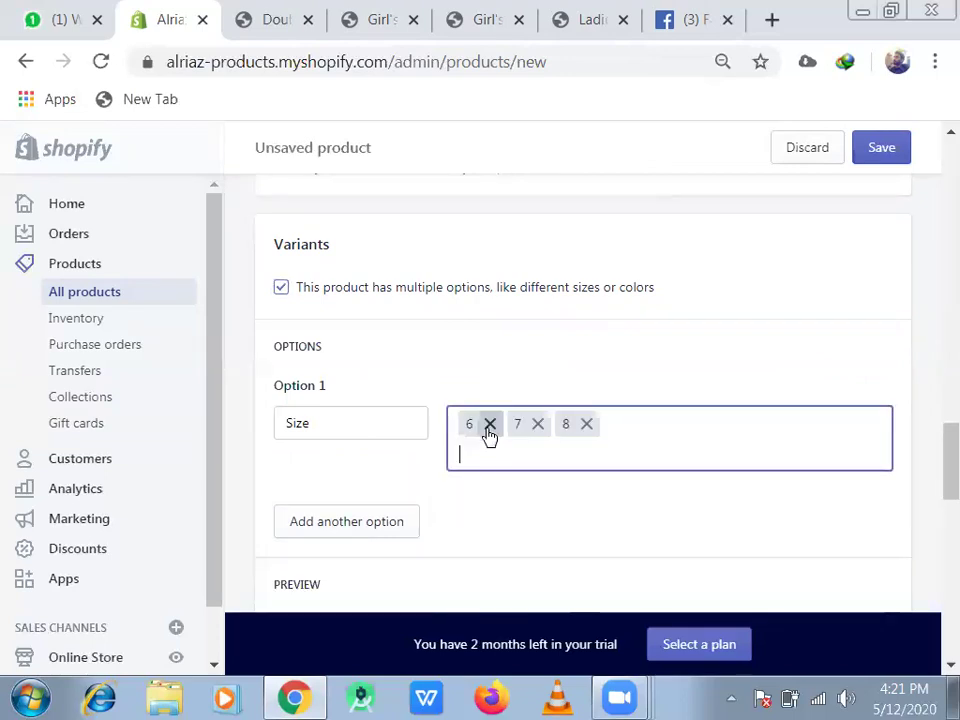
type("10,11,12,")
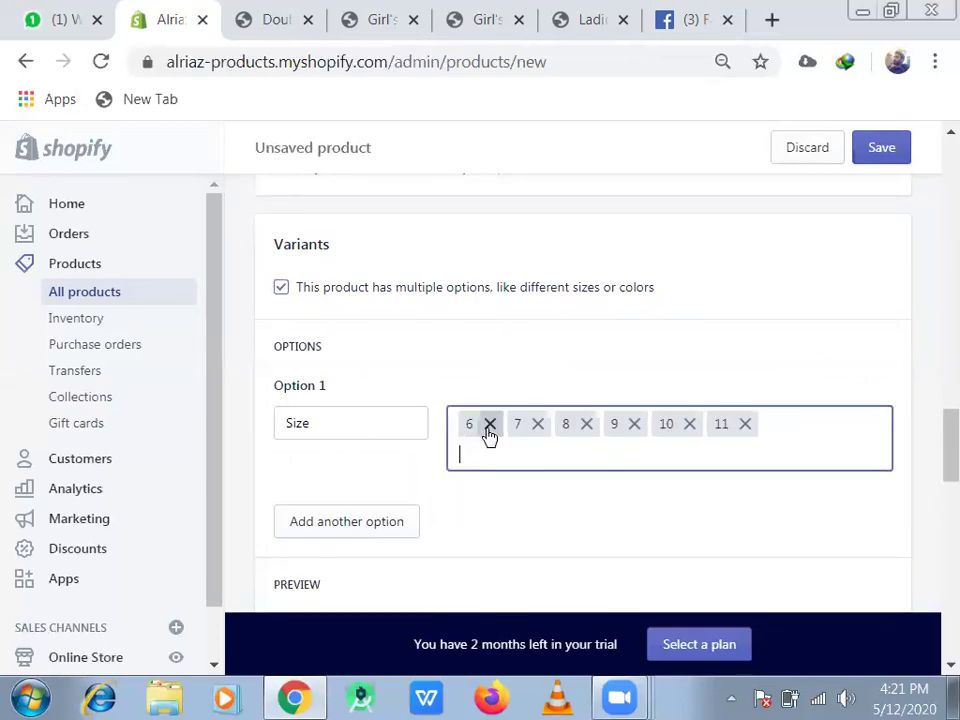
scroll(932, 440, "down", 2)
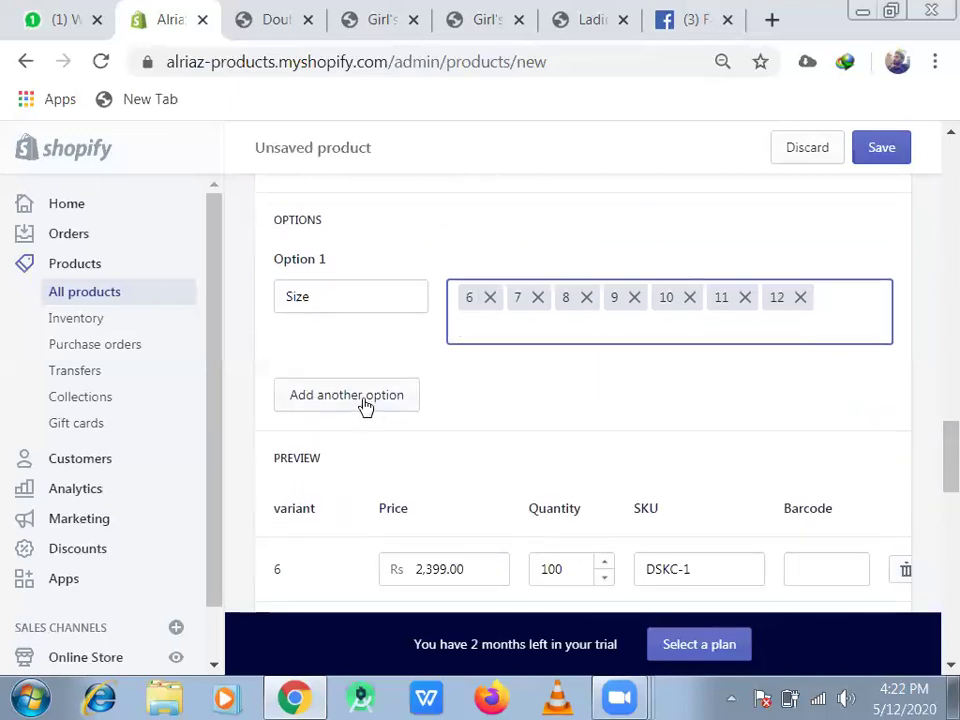
left_click(363, 399)
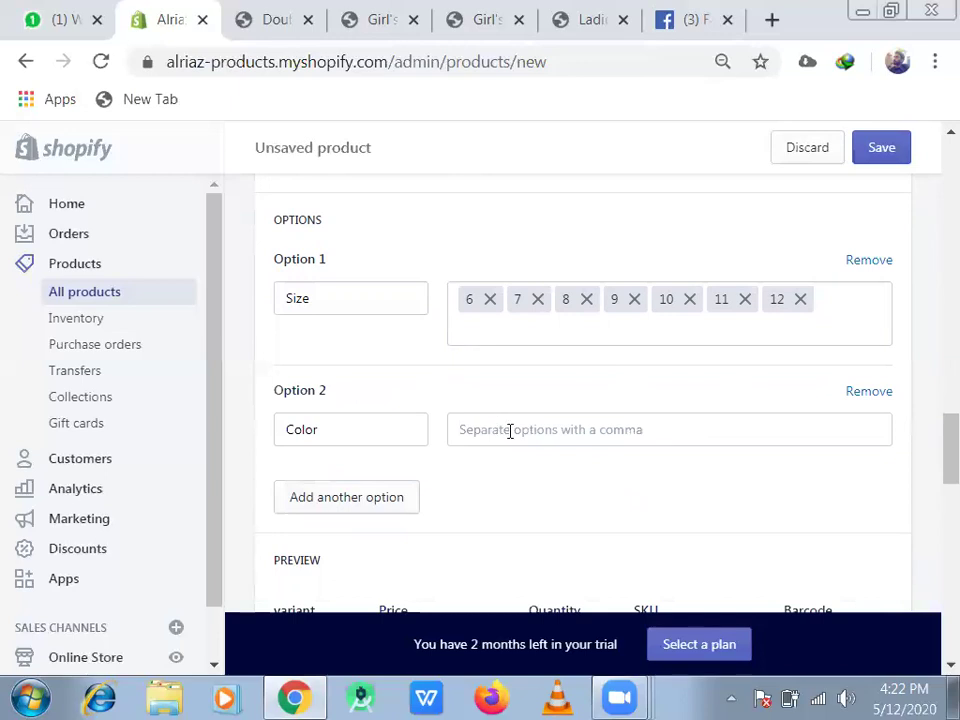
left_click(851, 393)
- Set the variant quantities to 100 for sizes 7, 8, 9 and 11, and to 1000 for size 10
scroll(934, 470, "down", 2)
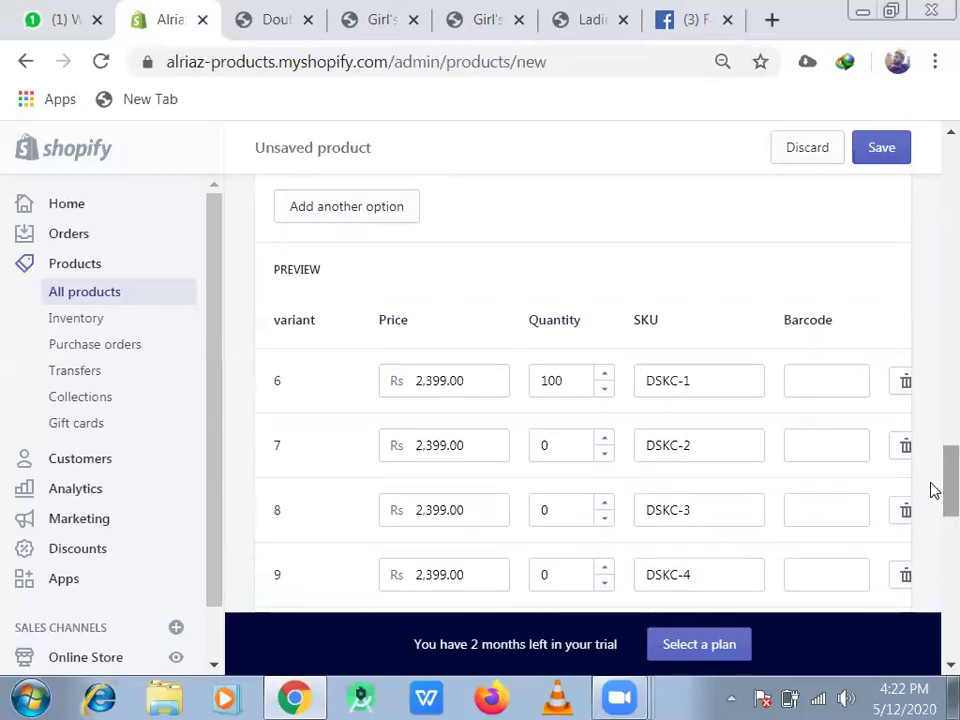
scroll(931, 507, "down", 2)
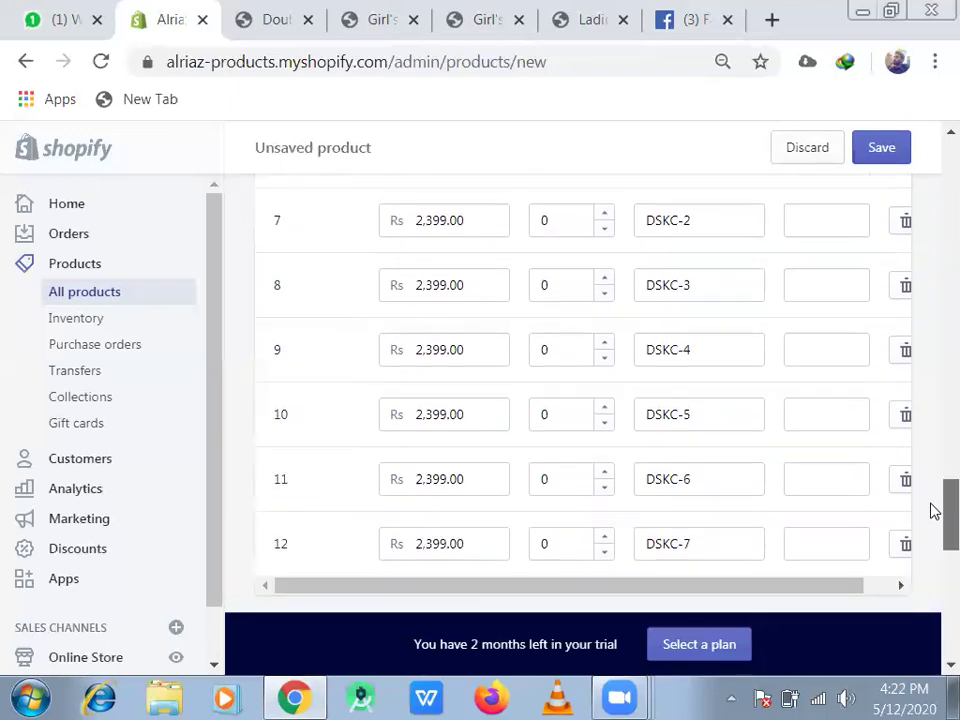
scroll(611, 337, "up", 1)
left_click(607, 258)
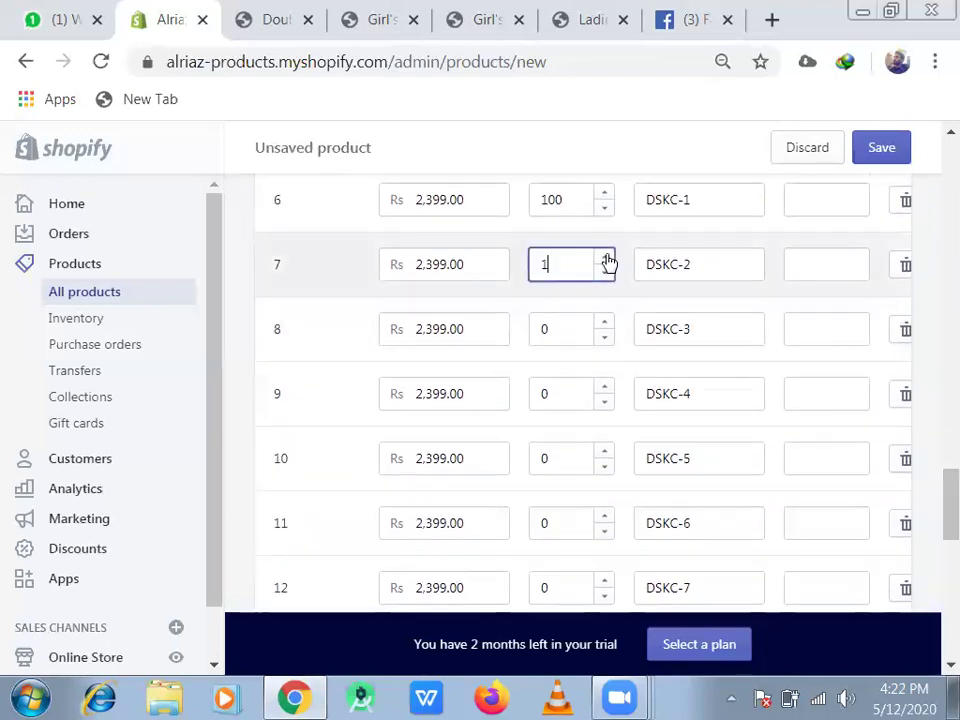
type("00")
left_click(601, 325)
type("00")
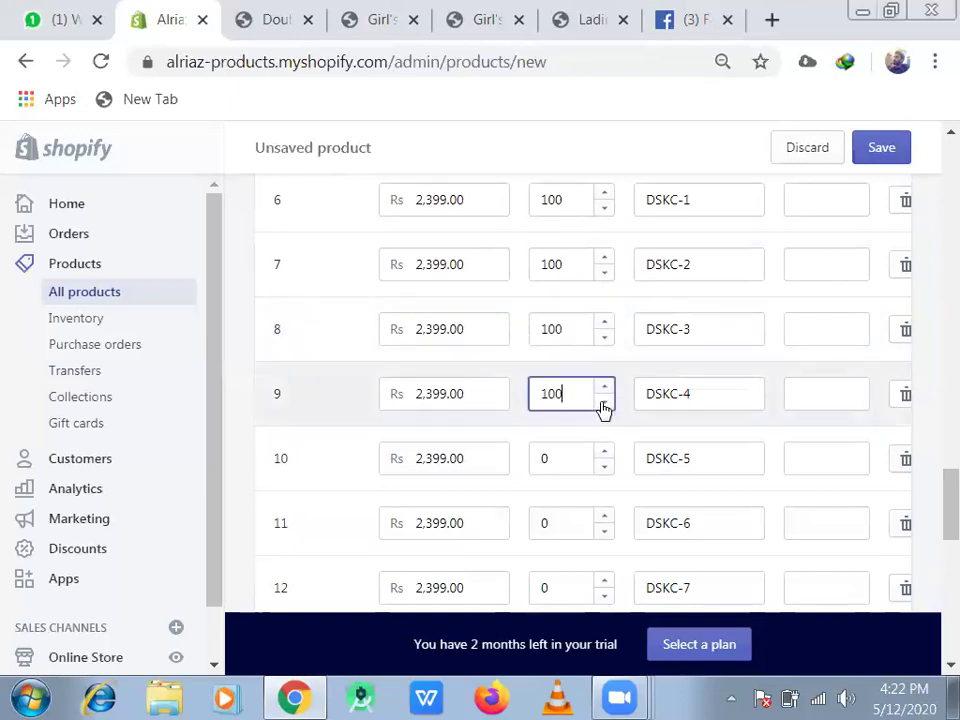
double_click(602, 457)
type("1000")
double_click(602, 522)
type("100")
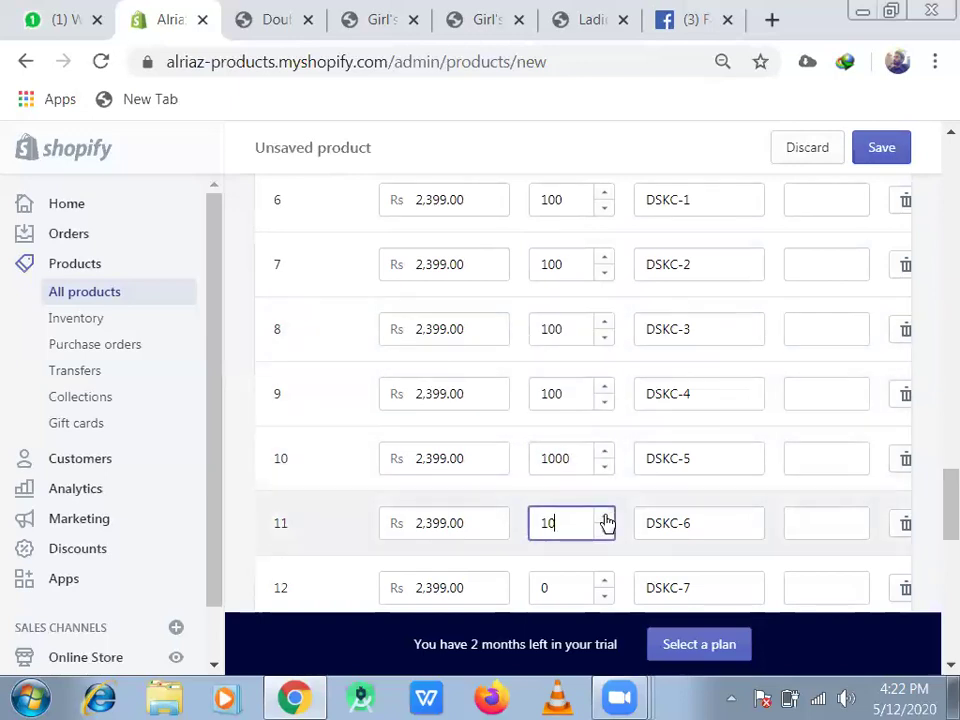
- Enter "kaptaan Chappal" as the product type in the product's organization details
left_click_drag(938, 523, 933, 603)
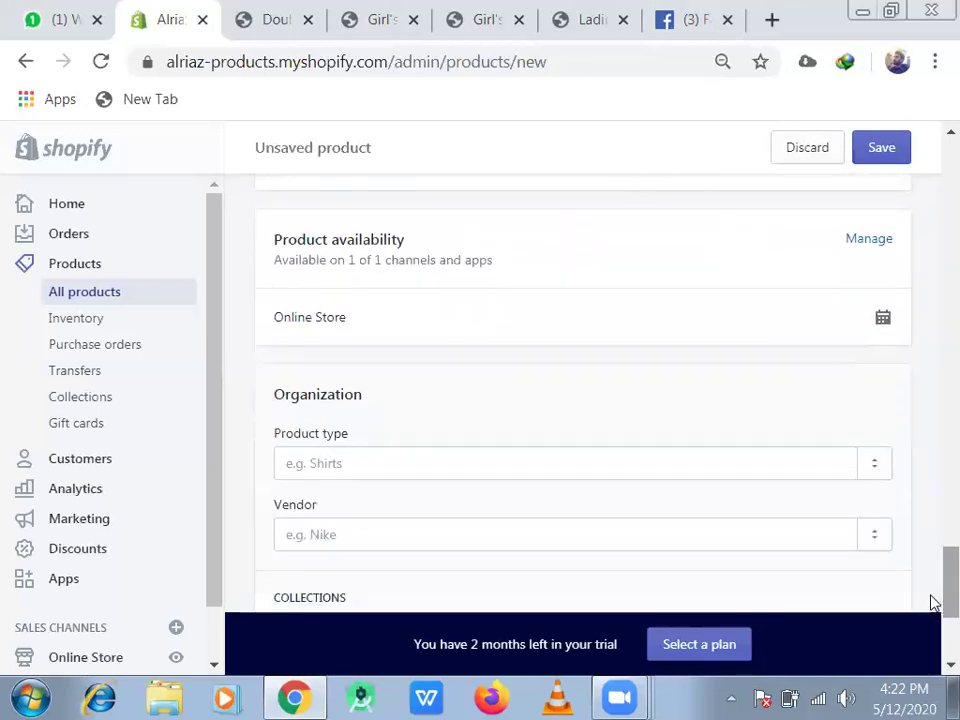
scroll(934, 595, "down", 2)
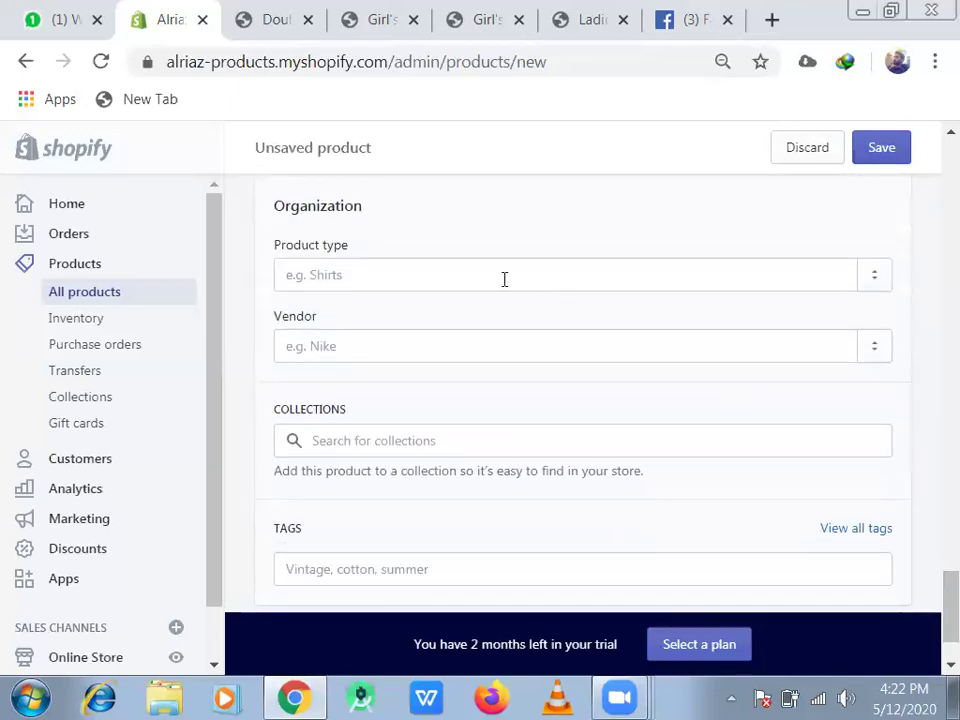
left_click(504, 279)
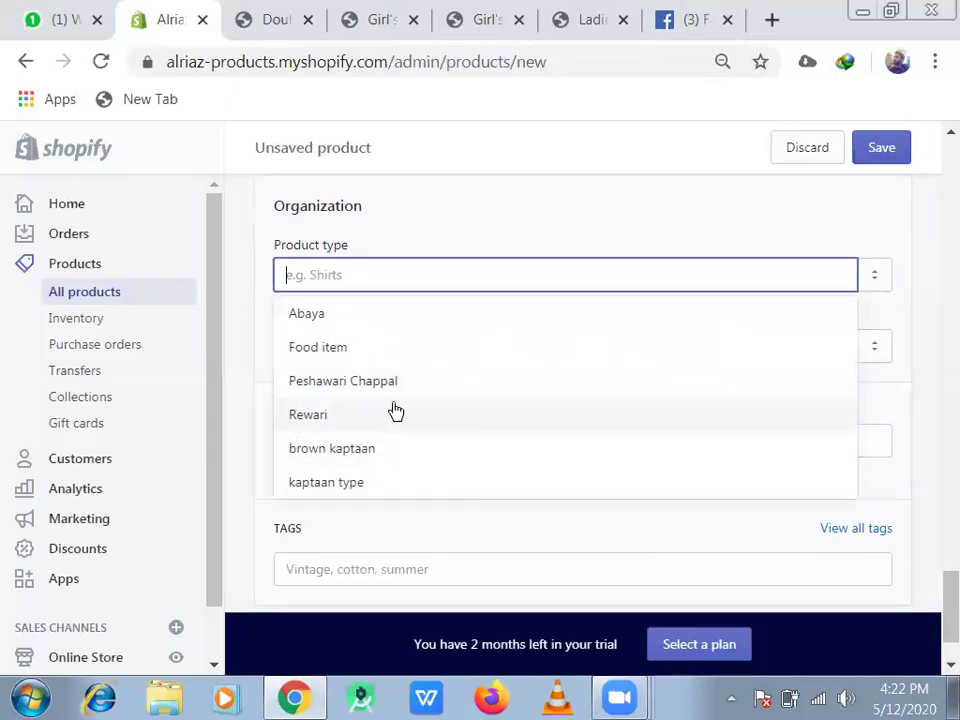
left_click(360, 490)
left_click(373, 276)
key("BackSpace")
key("BackSpace")
key("BackSpace")
key("BackSpace")
key("BackSpace")
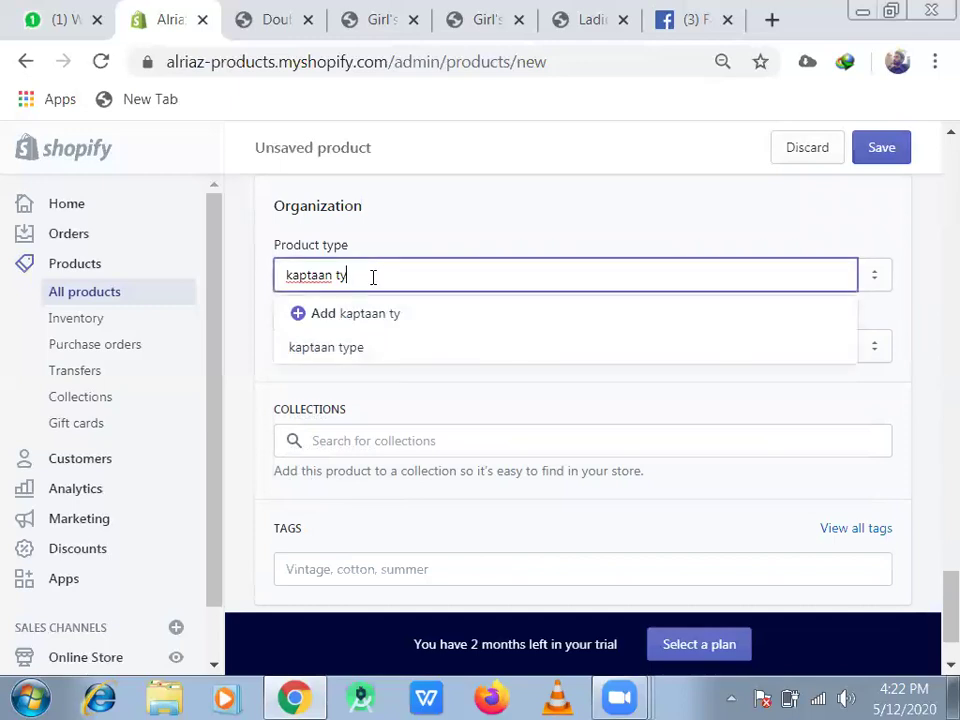
type("CHAPP")
key("BackSpace")
key("BackSpace")
key("BackSpace")
key("BackSpace")
type("happal")
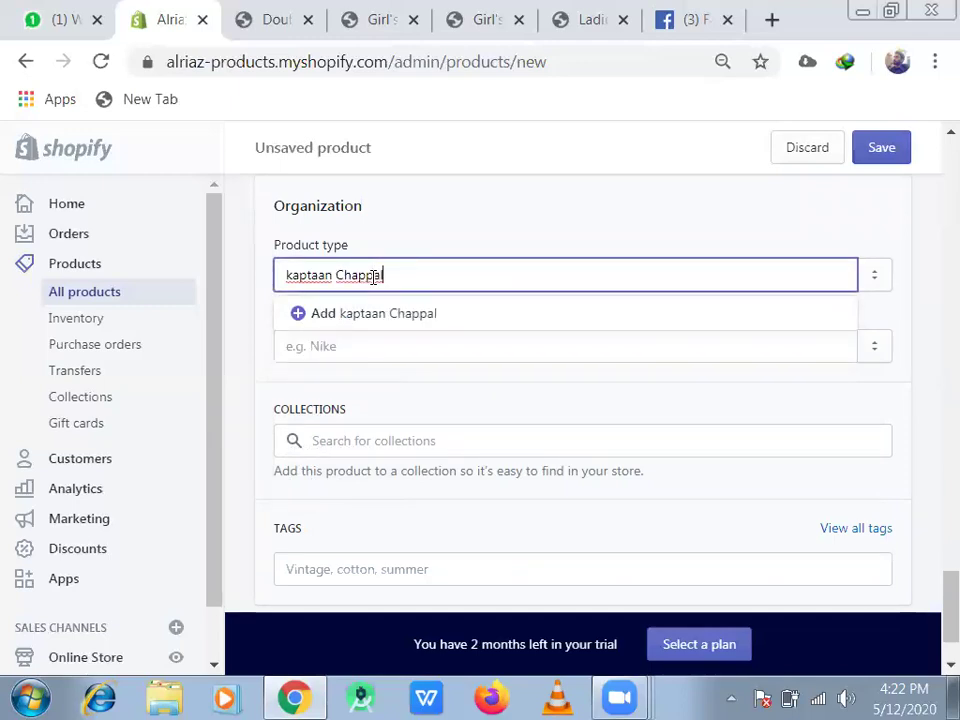
- Set the product's vendor to Alriaz Products, leave its collections unassigned, and save the product
left_click(358, 346)
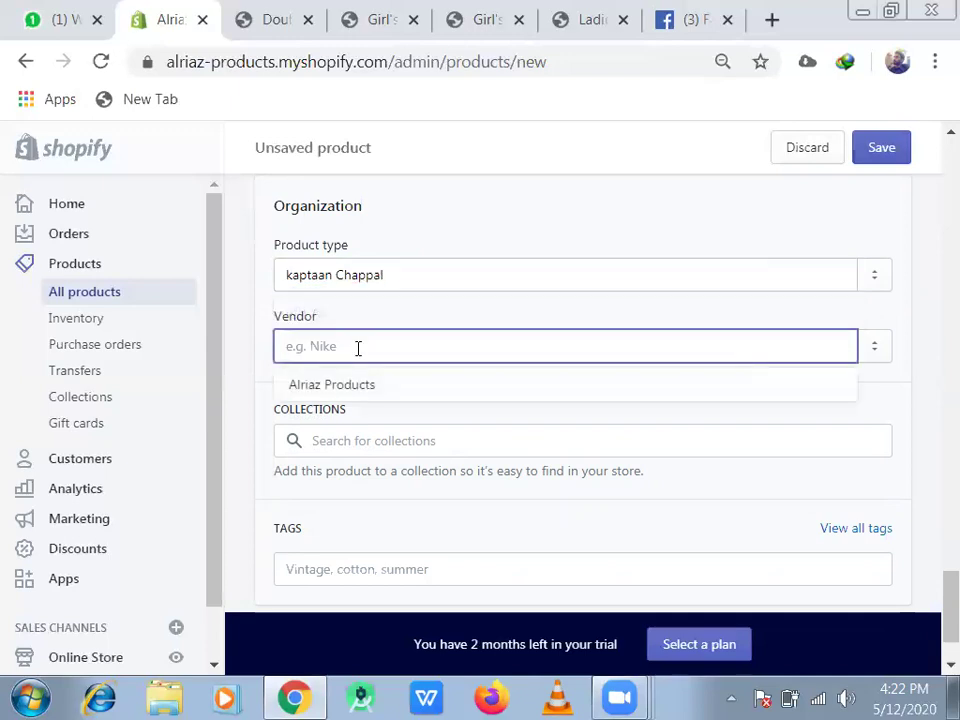
left_click(347, 394)
left_click(356, 440)
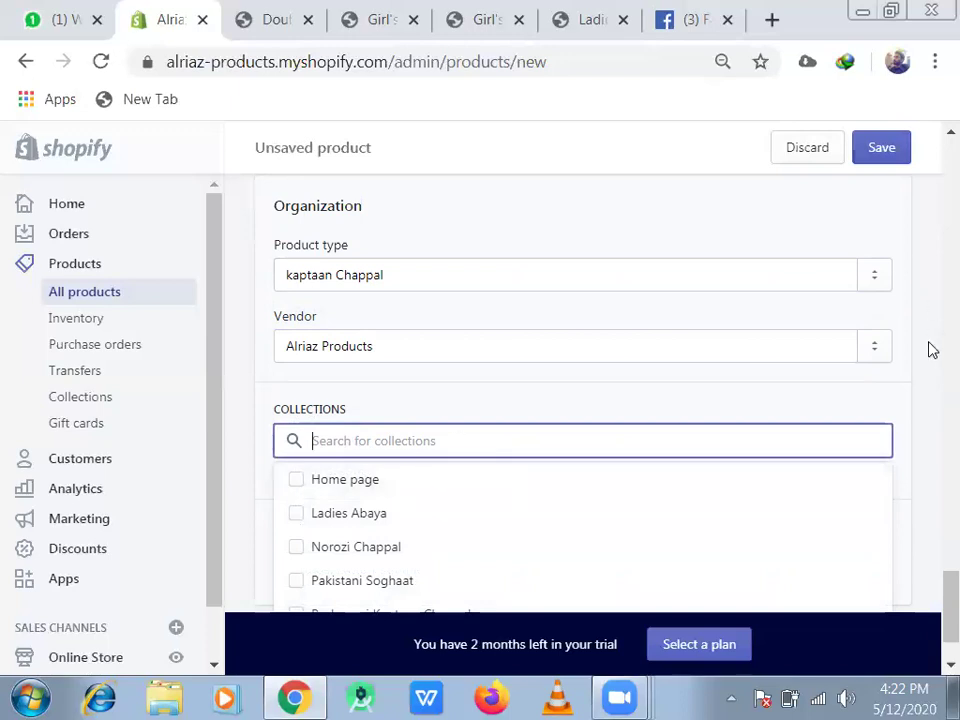
scroll(936, 600, "down", 1)
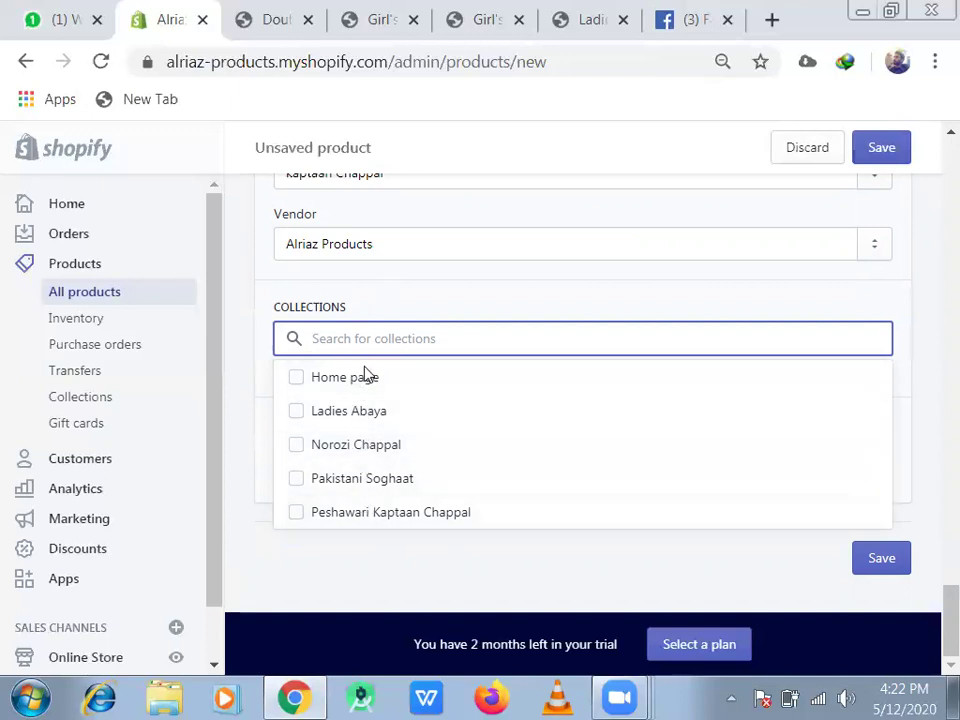
left_click(403, 306)
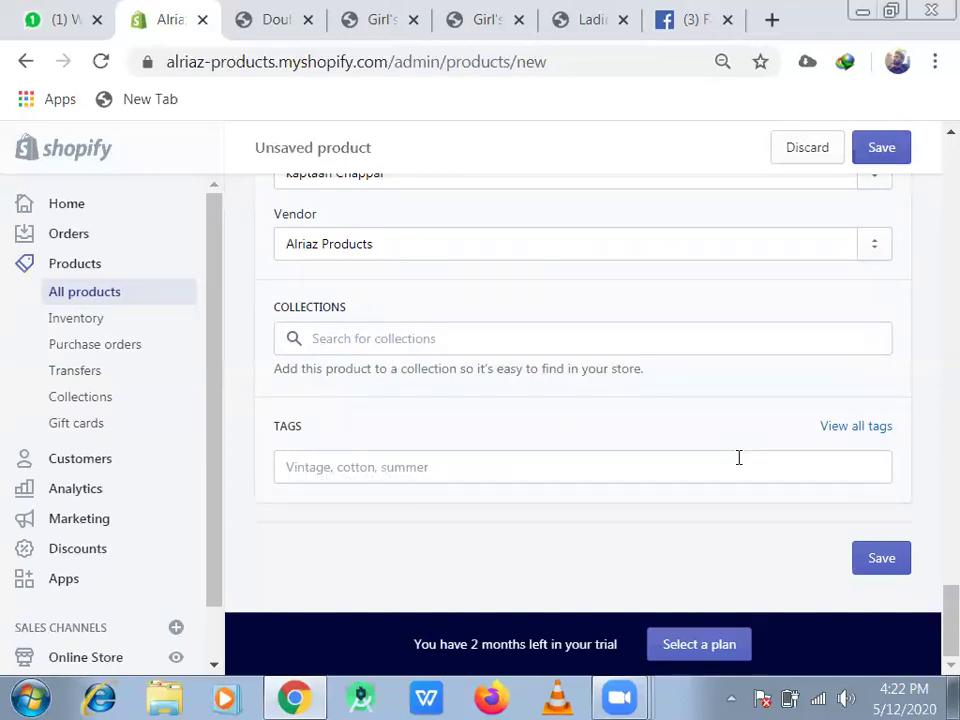
left_click(897, 566)
left_click_drag(930, 630, 934, 146)
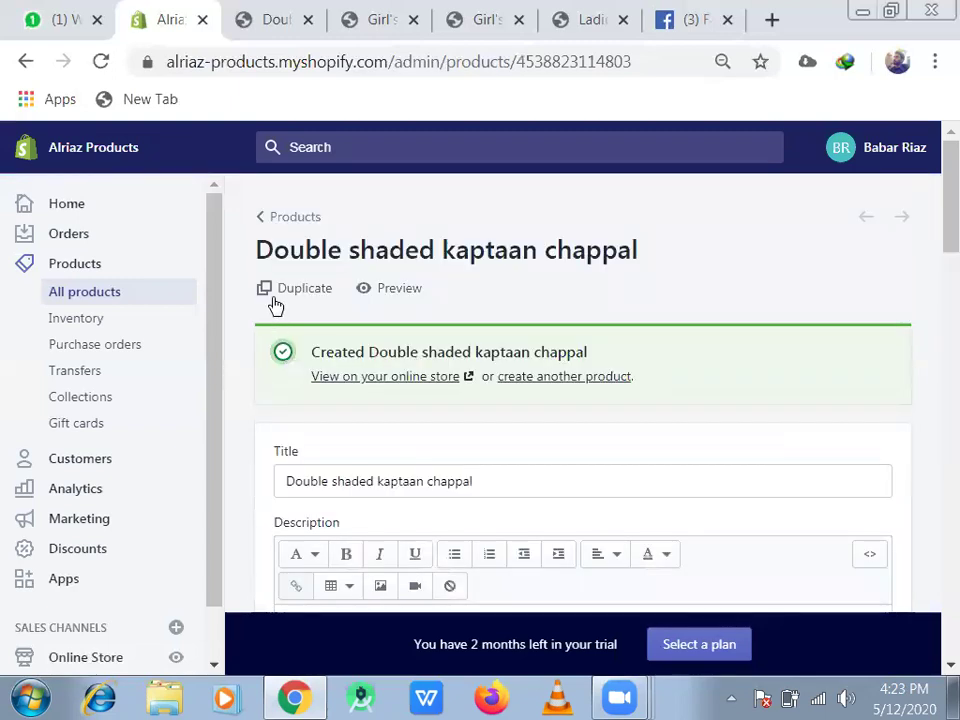
- View the newly saved Double shaded kaptaan chappal product in the online store and examine its page
left_click(336, 386)
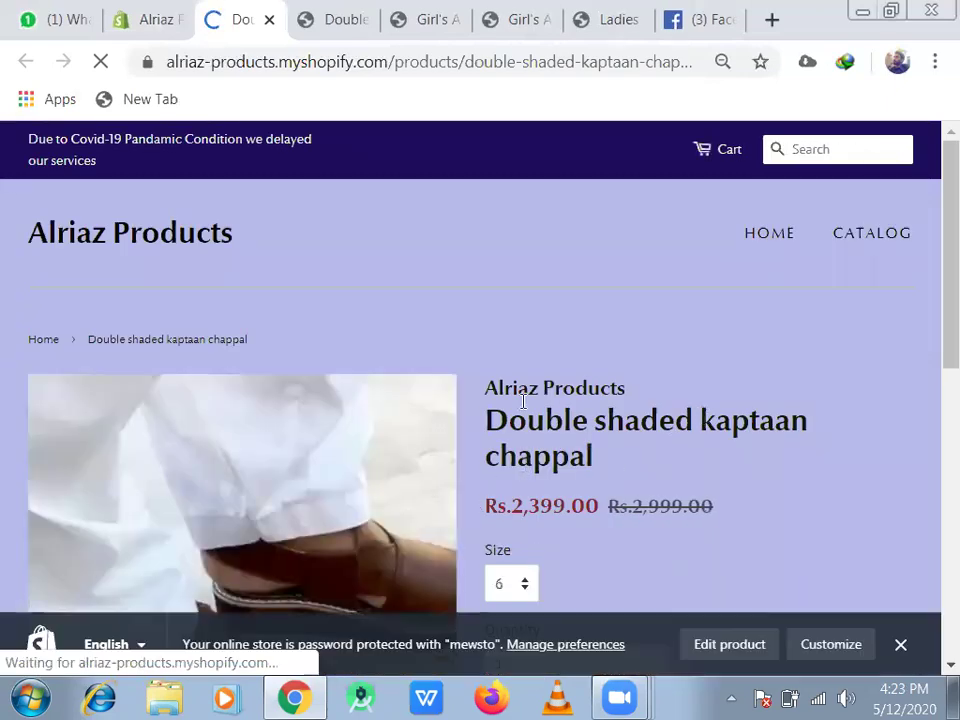
scroll(932, 300, "down", 3)
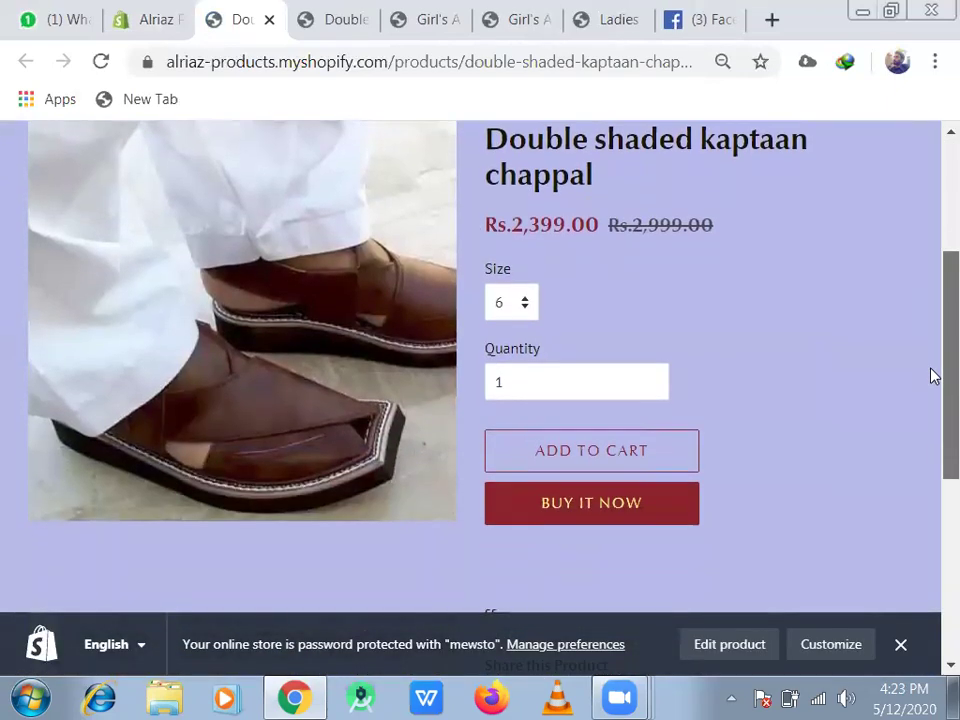
scroll(932, 376, "up", 3)
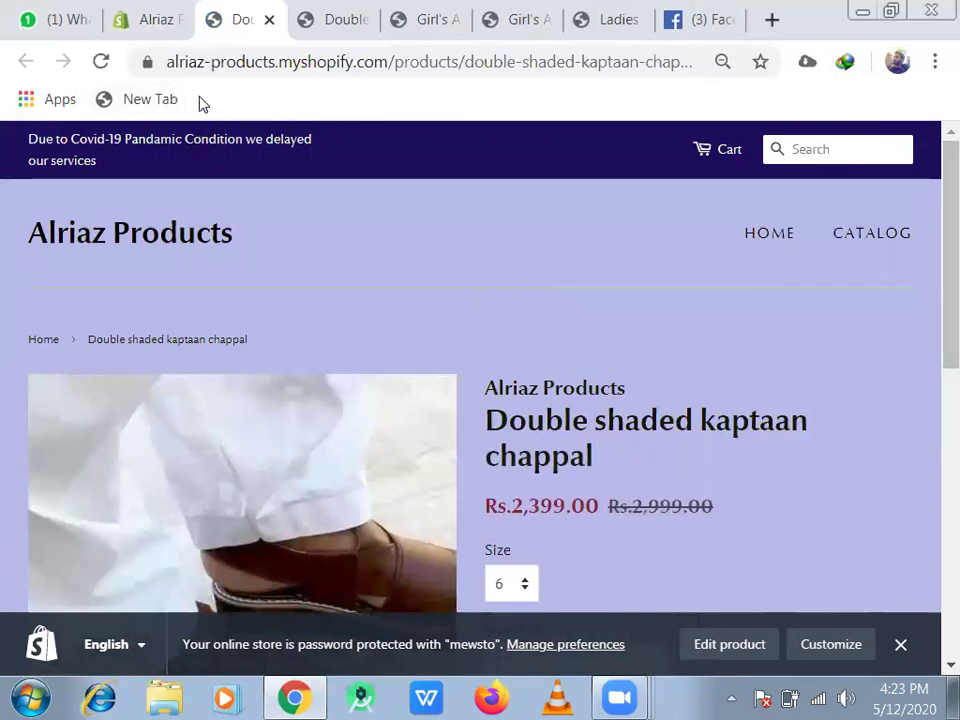
- Open the Double Shaded Kaptaan Chappal collection from the store admin and view its storefront page to check its products
key("ctrl+shift+Tab")
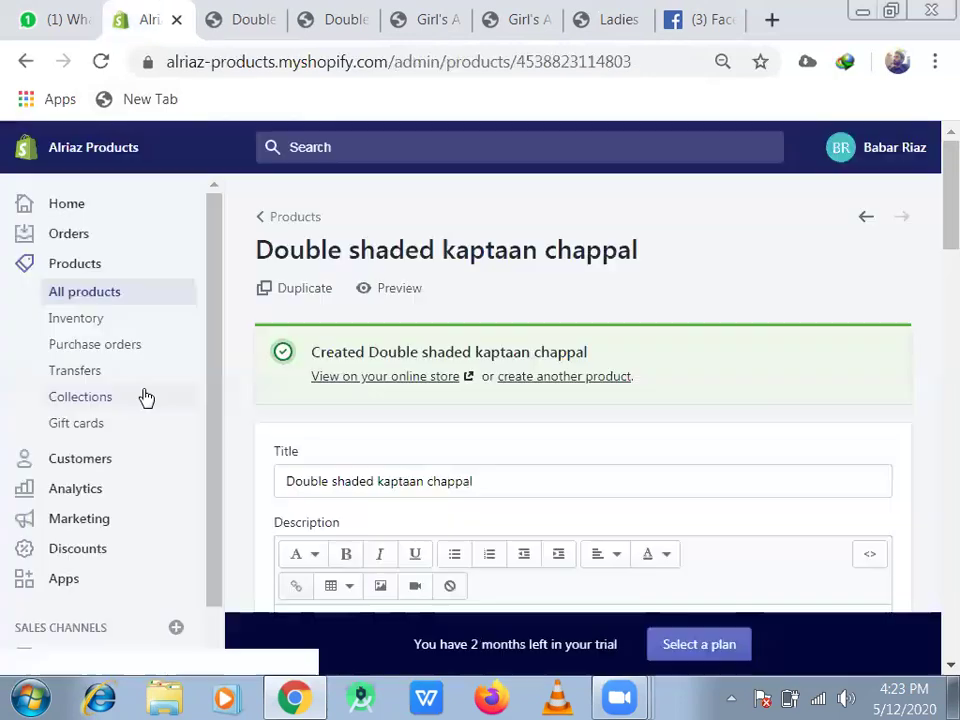
left_click(124, 410)
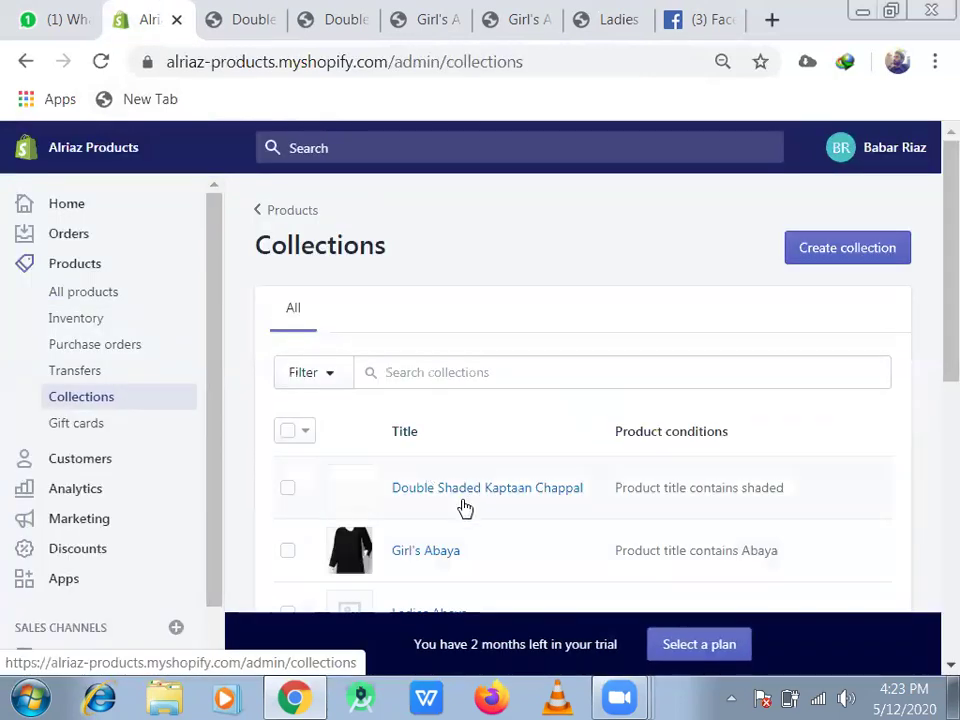
left_click(508, 489)
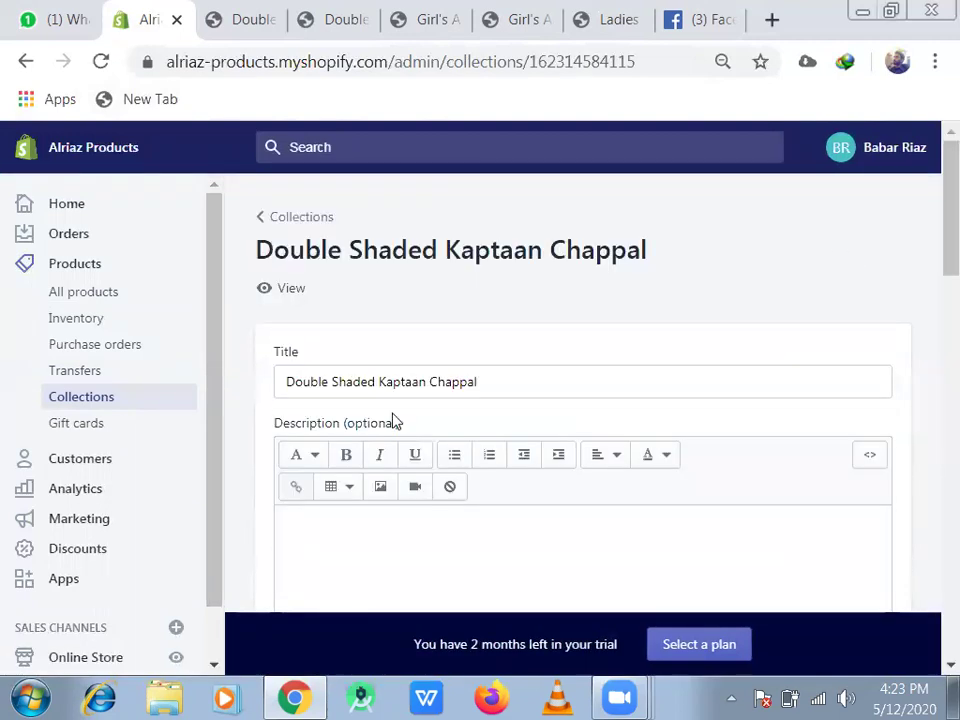
left_click(295, 296)
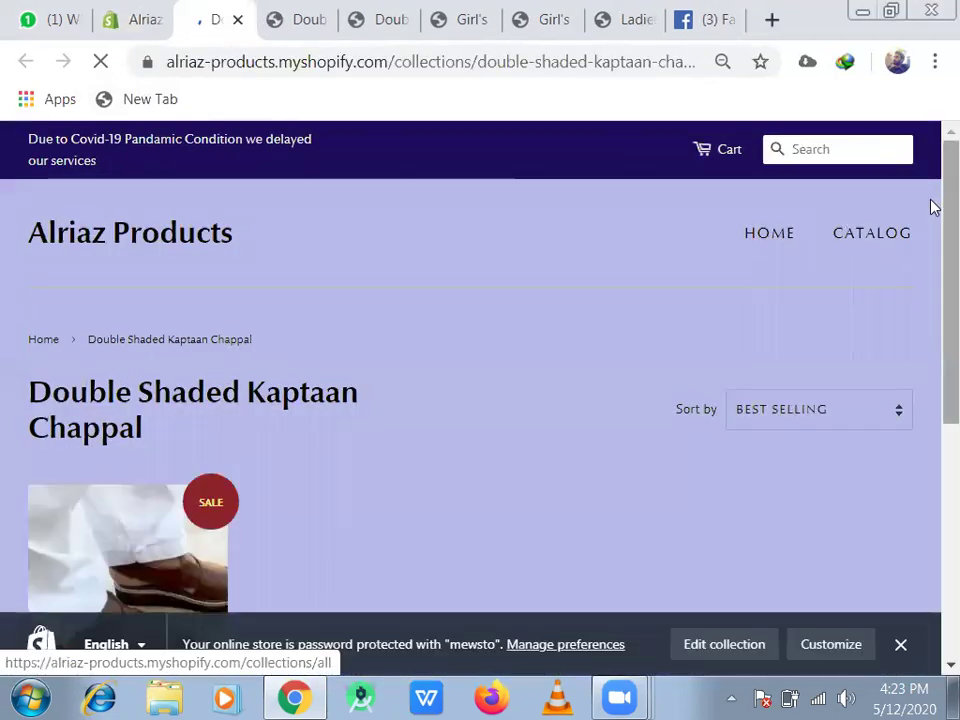
scroll(932, 208, "down", 3)
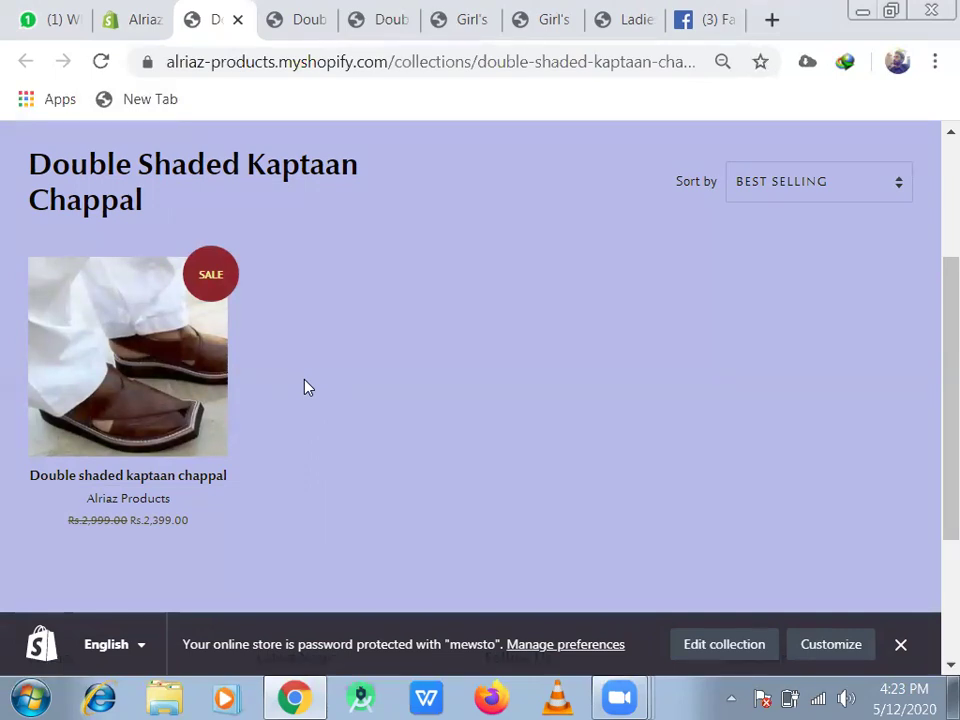
- Return to the admin page of the Double Shaded Kaptaan Chappal collection
left_click(130, 36)
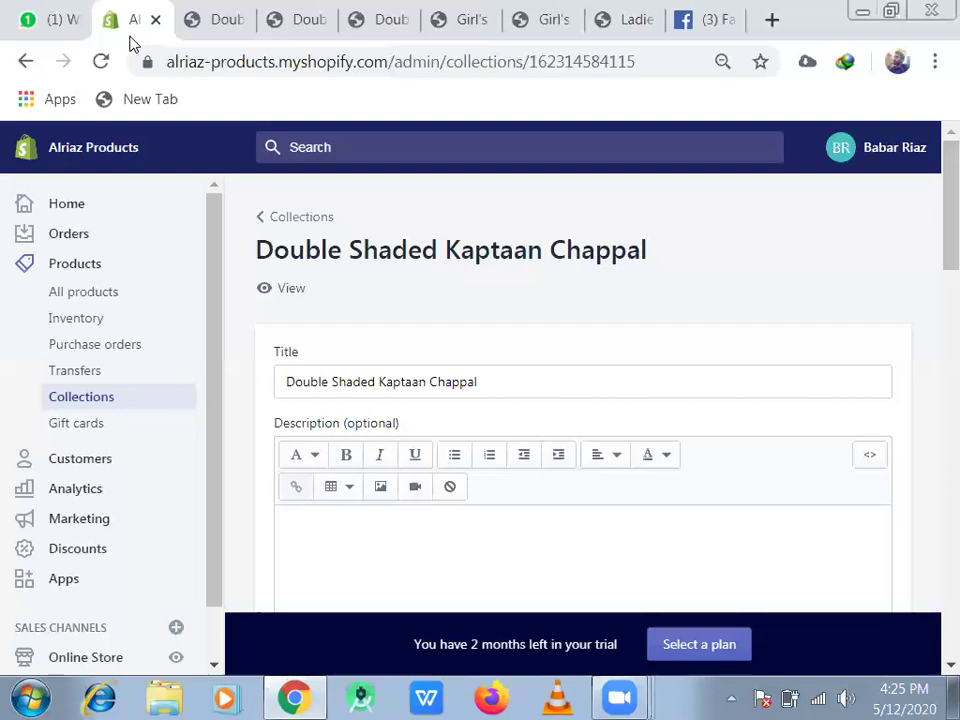
left_click_drag(218, 226, 220, 300)
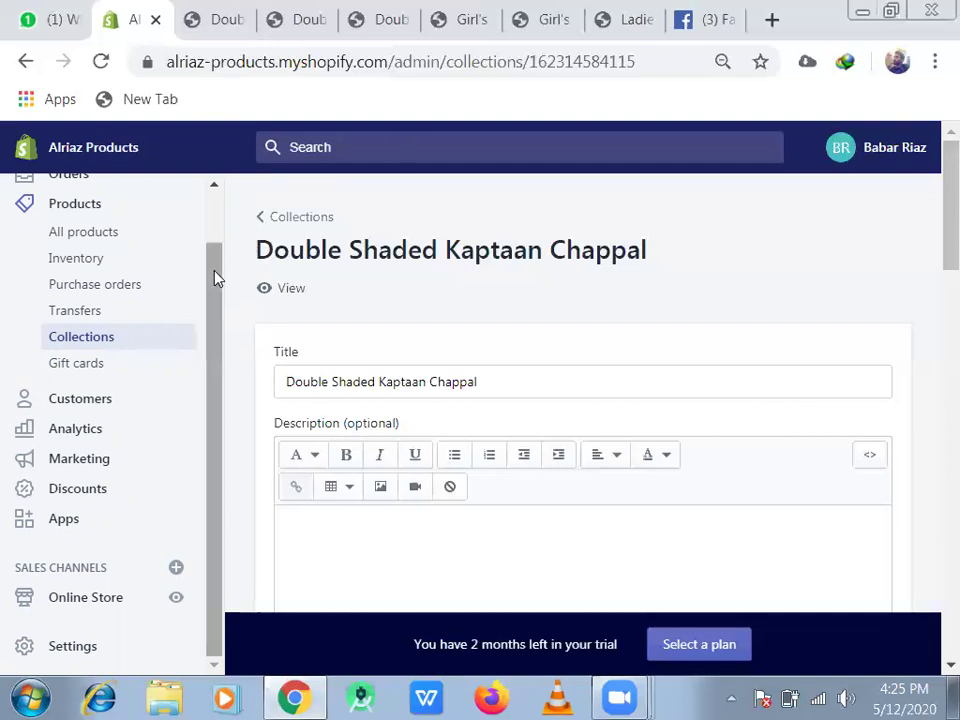
left_click_drag(215, 278, 214, 208)
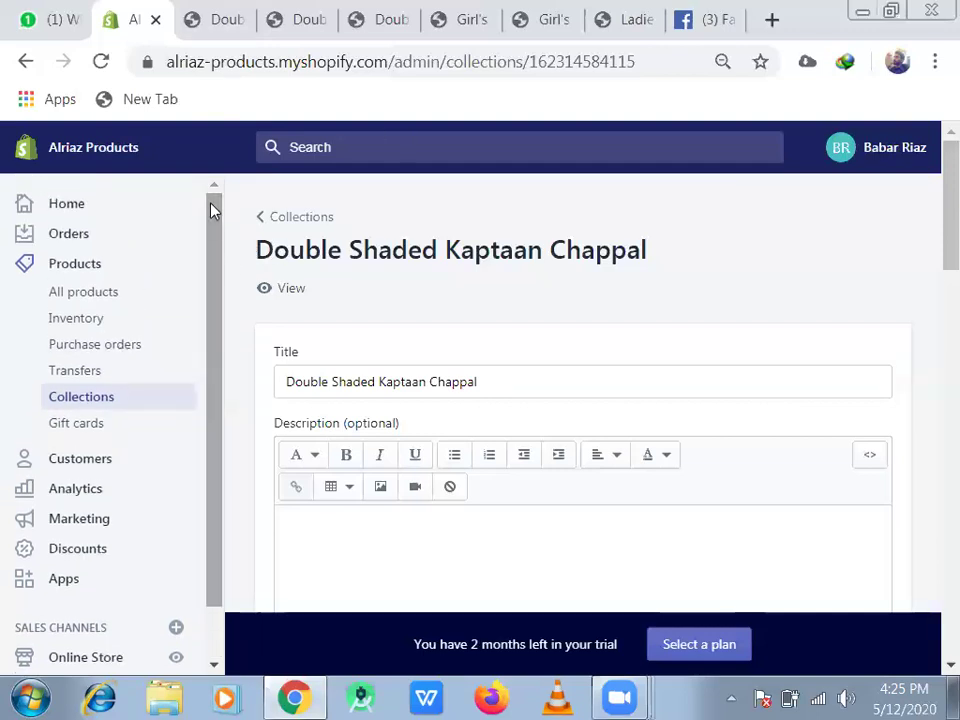